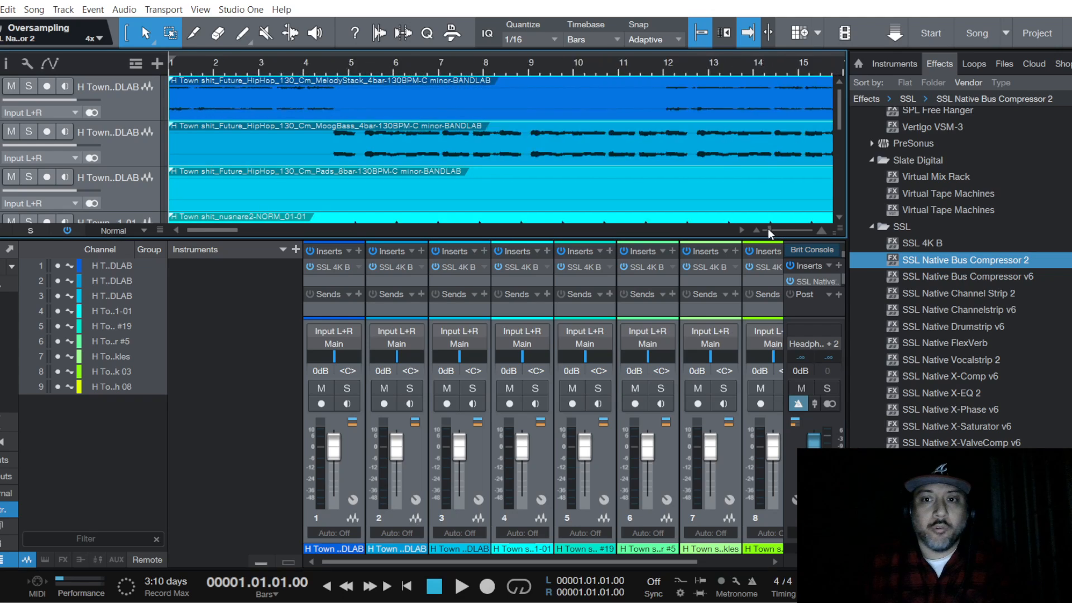
# Step: Place the playhead at bar 4 and solo the "rare drums 5 - Marker #5" track on channel 6
pyautogui.moveTo(779, 231); pyautogui.dragTo(765, 231)
pyautogui.click(181, 65)
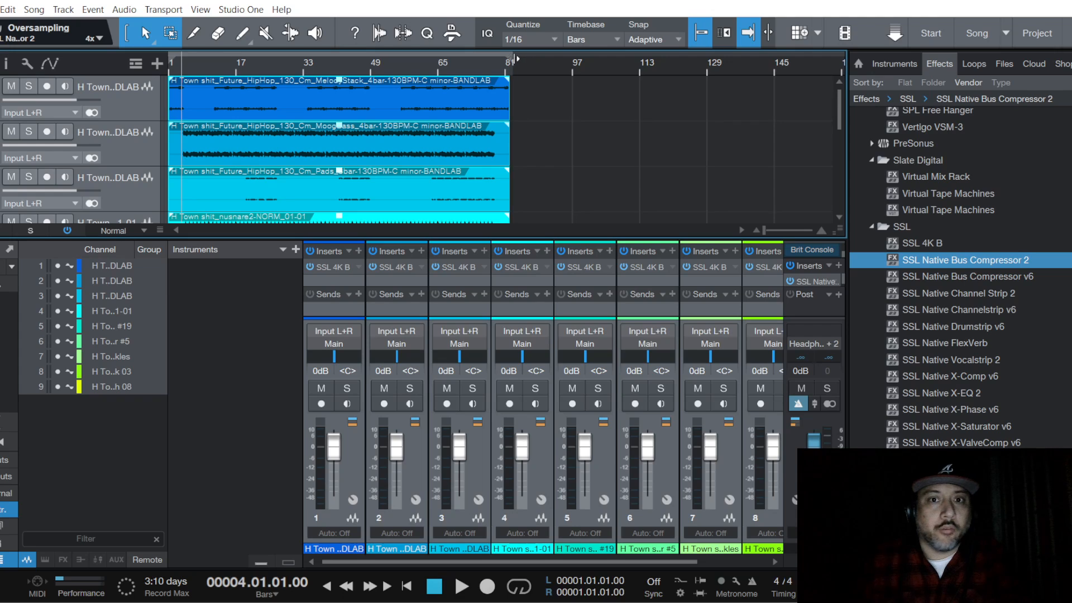
pyautogui.scroll(-3, 149, 166)
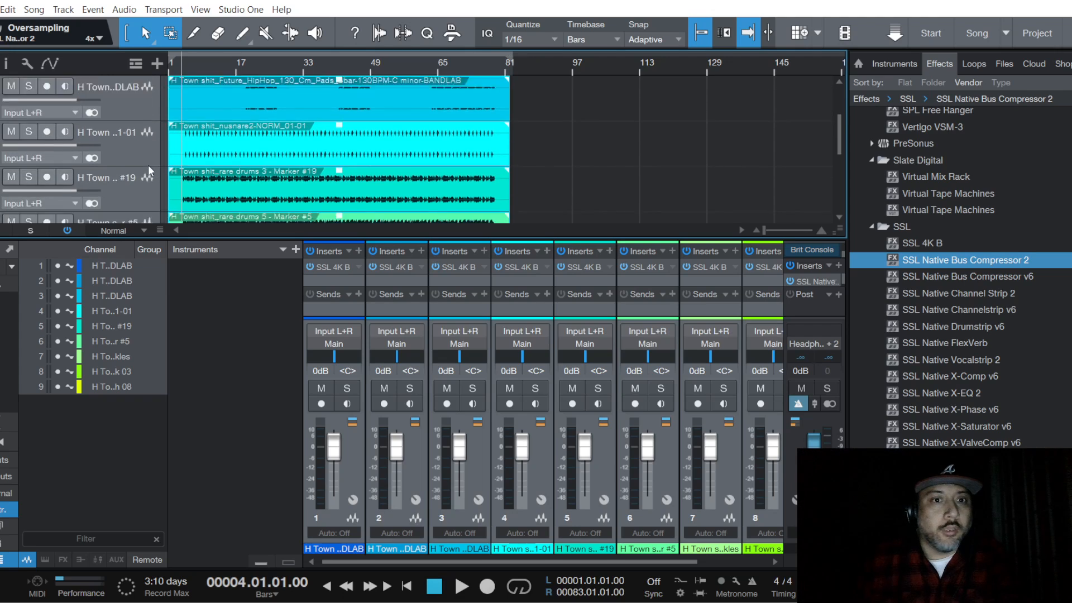
pyautogui.scroll(-5, 149, 165)
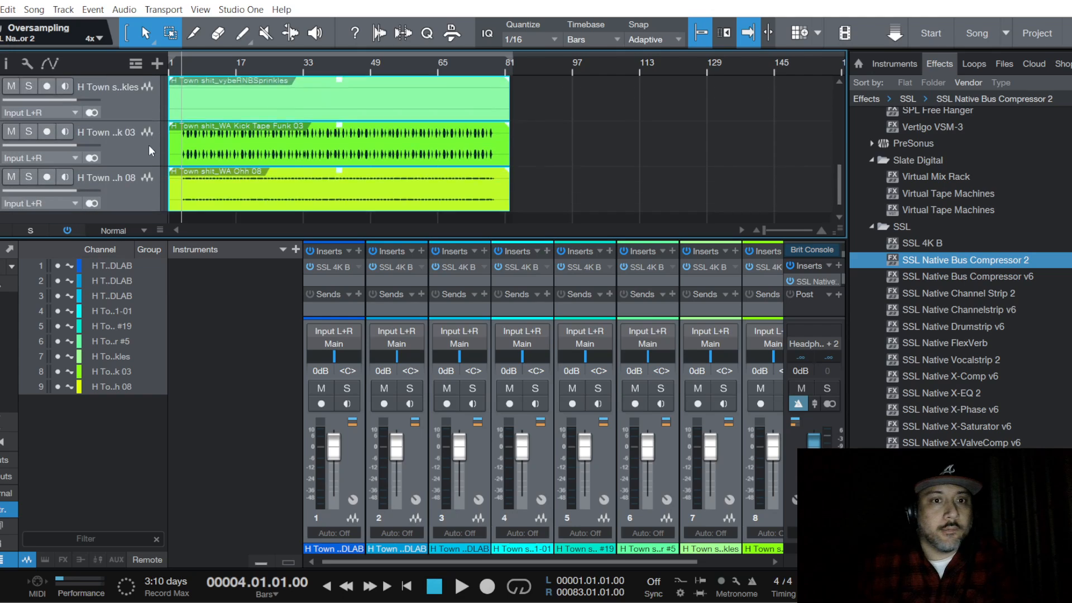
pyautogui.scroll(4, 148, 146)
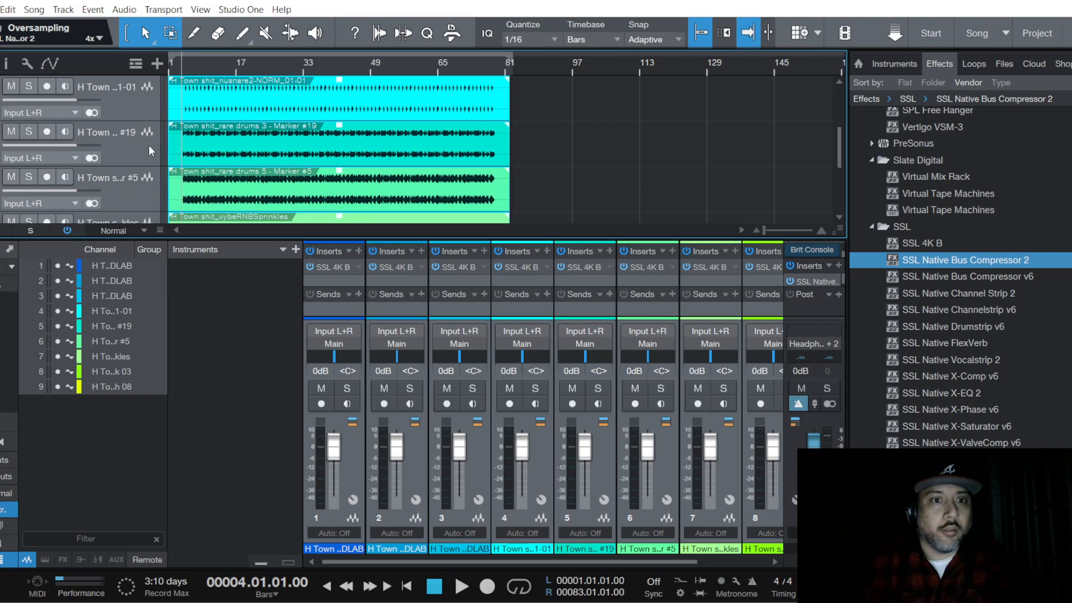
pyautogui.click(144, 207)
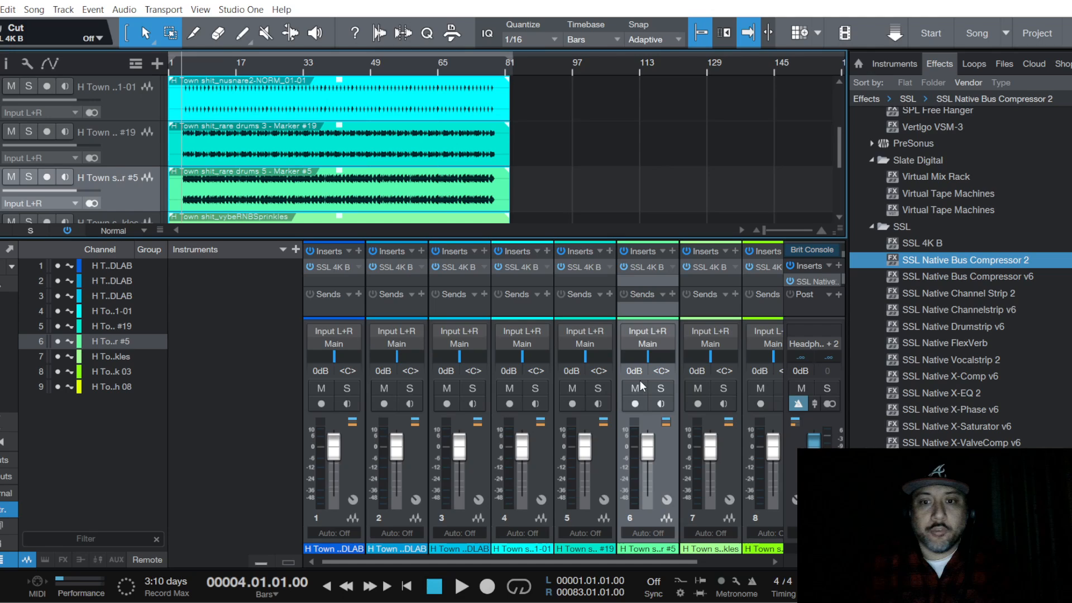
pyautogui.click(667, 391)
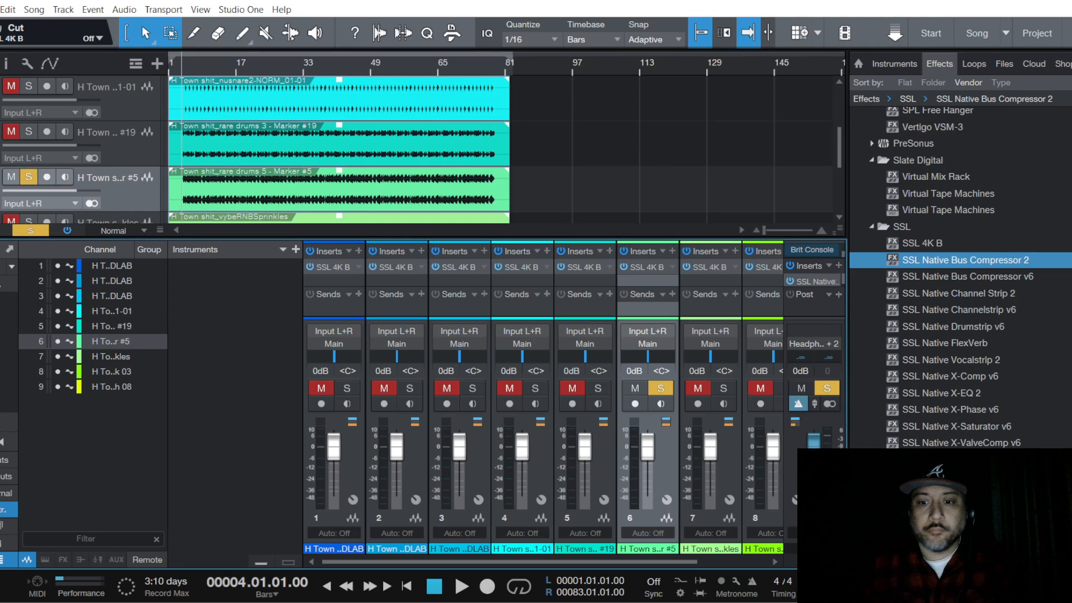
# Step: Switch to OBS, mute the Mic/Aux source in the audio mixer, and return to the Studio One song
pyautogui.click(781, 601)
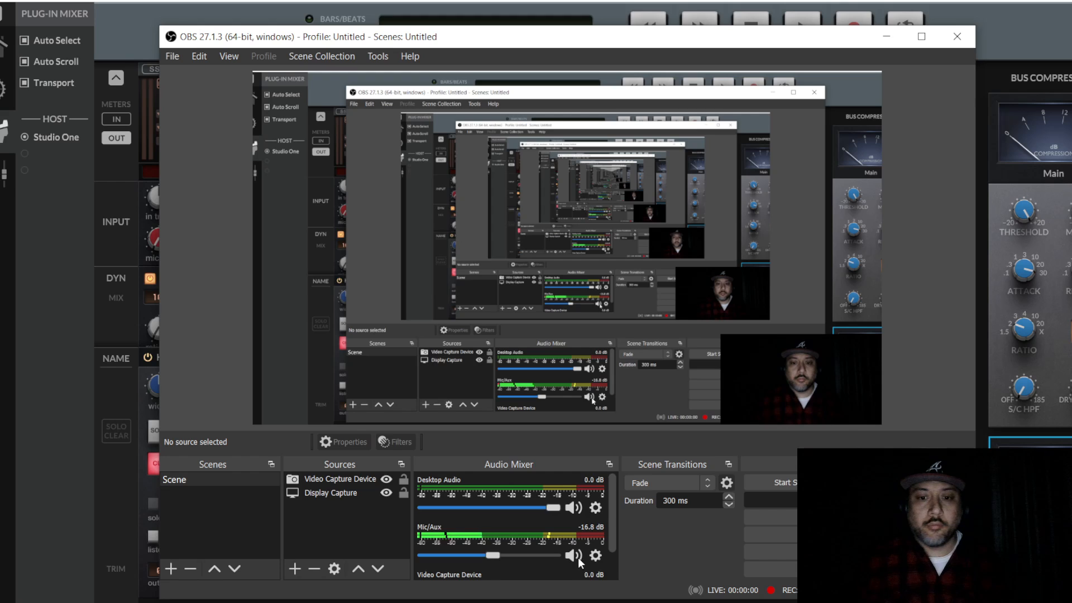
pyautogui.click(573, 556)
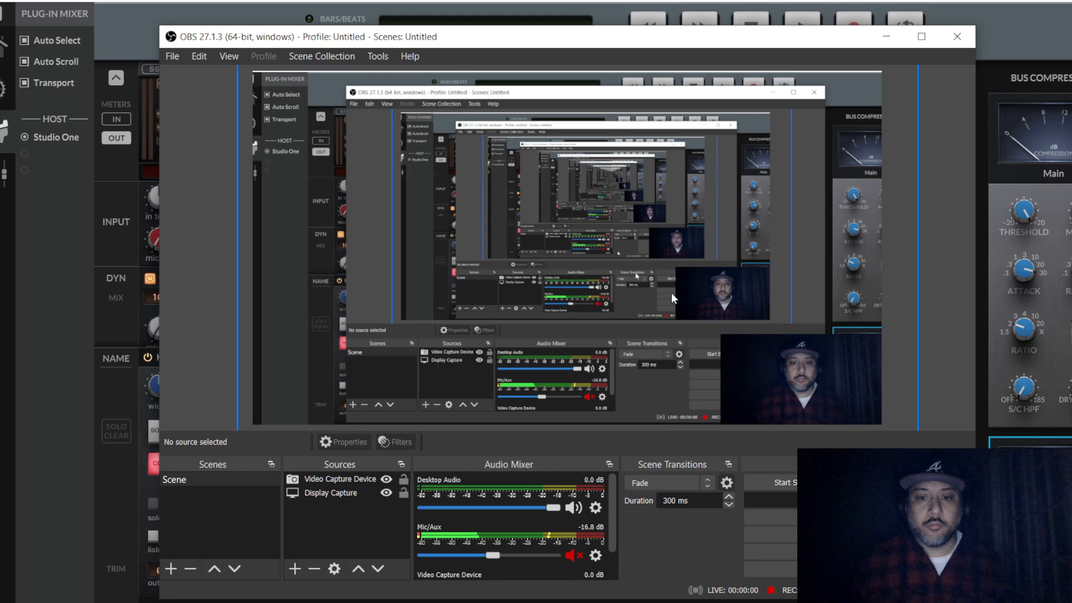
pyautogui.click(889, 43)
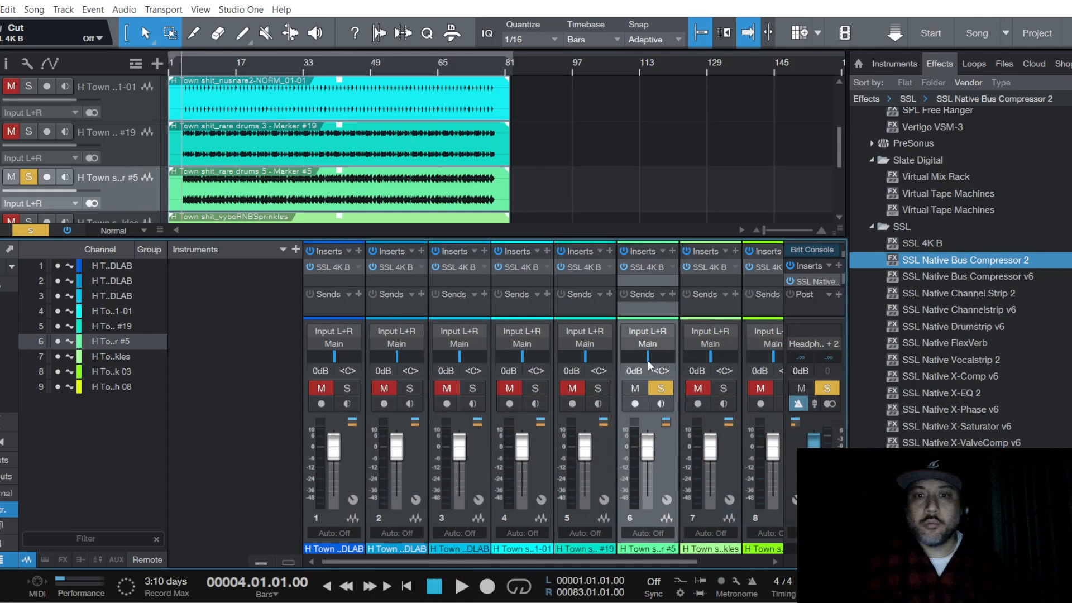
# Step: Start playback, then in the SSL Plug-in Mixer enable the preamp on channel 6 and raise its mic gain
pyautogui.press('space')
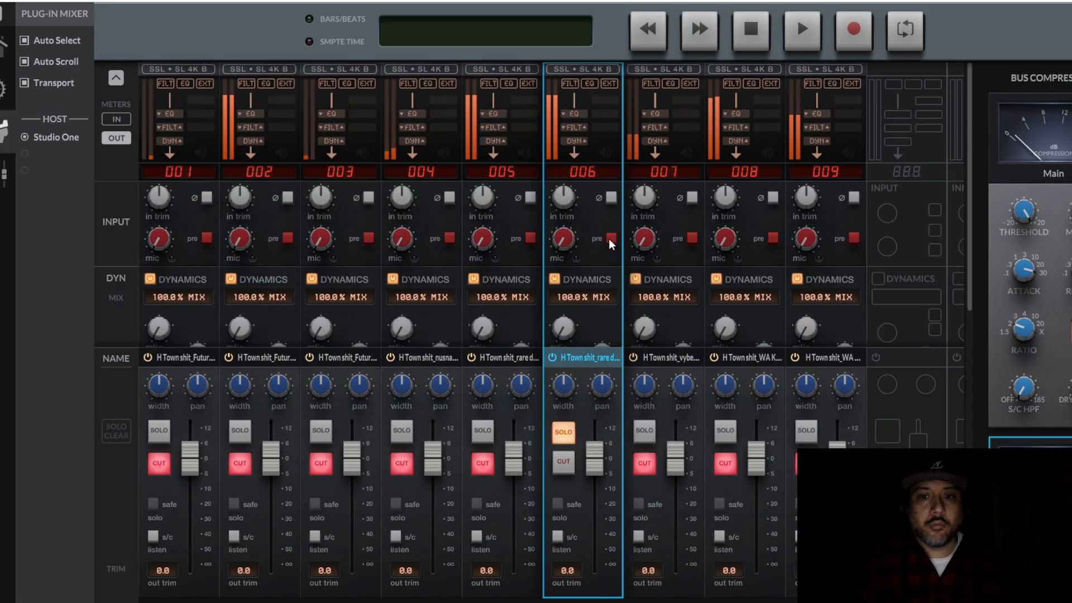
pyautogui.click(608, 239)
pyautogui.moveTo(564, 238); pyautogui.dragTo(593, 98)
# Step: Set channel 6's compressor with a higher ratio, an adjusted release and a threshold of about -4.9 dB
pyautogui.scroll(-4, 595, 323)
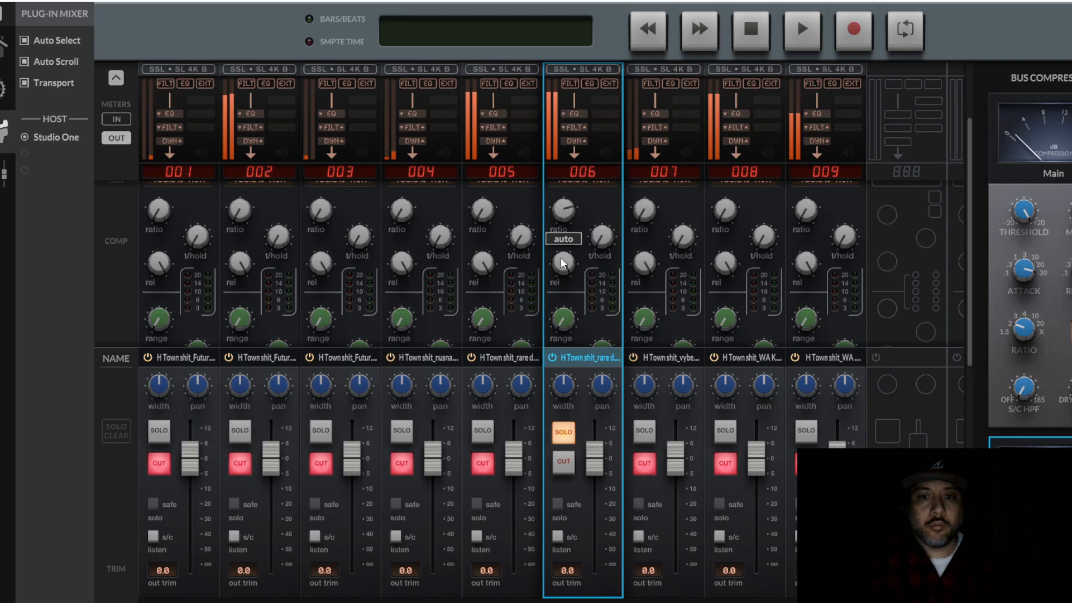
pyautogui.moveTo(563, 263); pyautogui.dragTo(565, 324)
pyautogui.moveTo(567, 388); pyautogui.dragTo(565, 410)
pyautogui.moveTo(601, 236); pyautogui.dragTo(619, 123)
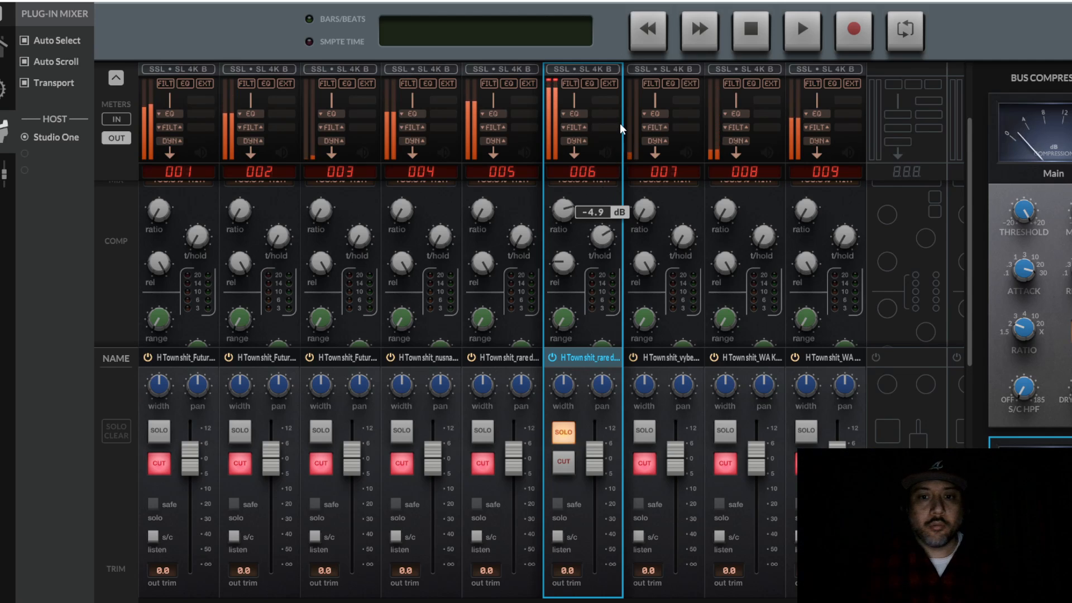
# Step: Adjust channel 6's low-pass filter and slightly raise the gain of its HMF band
pyautogui.scroll(-3, 583, 246)
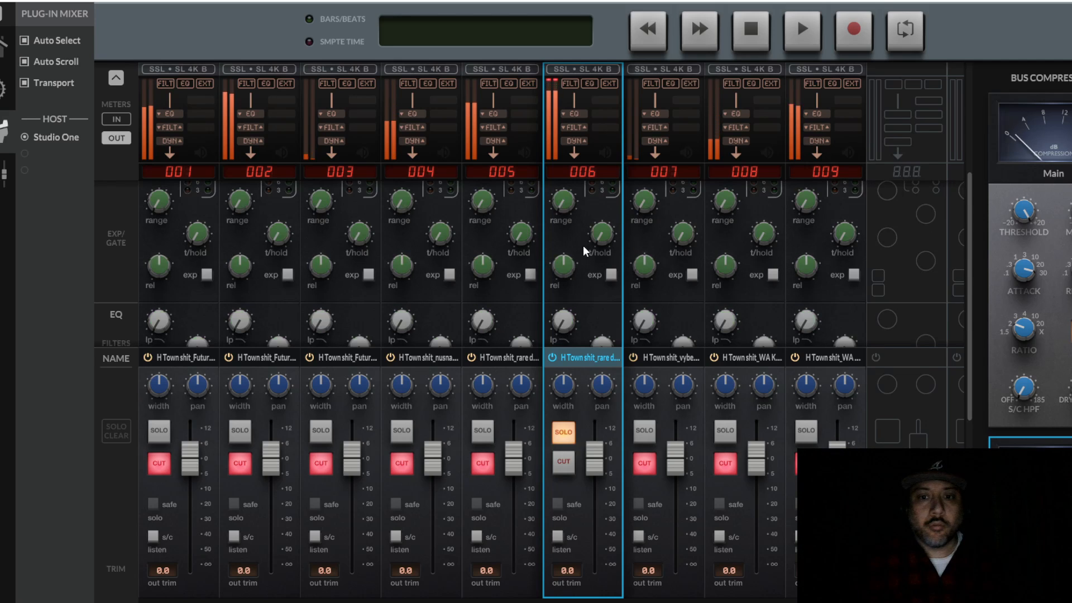
pyautogui.moveTo(563, 204); pyautogui.dragTo(598, 113)
pyautogui.moveTo(589, 179); pyautogui.dragTo(591, 192)
pyautogui.scroll(-2, 587, 239)
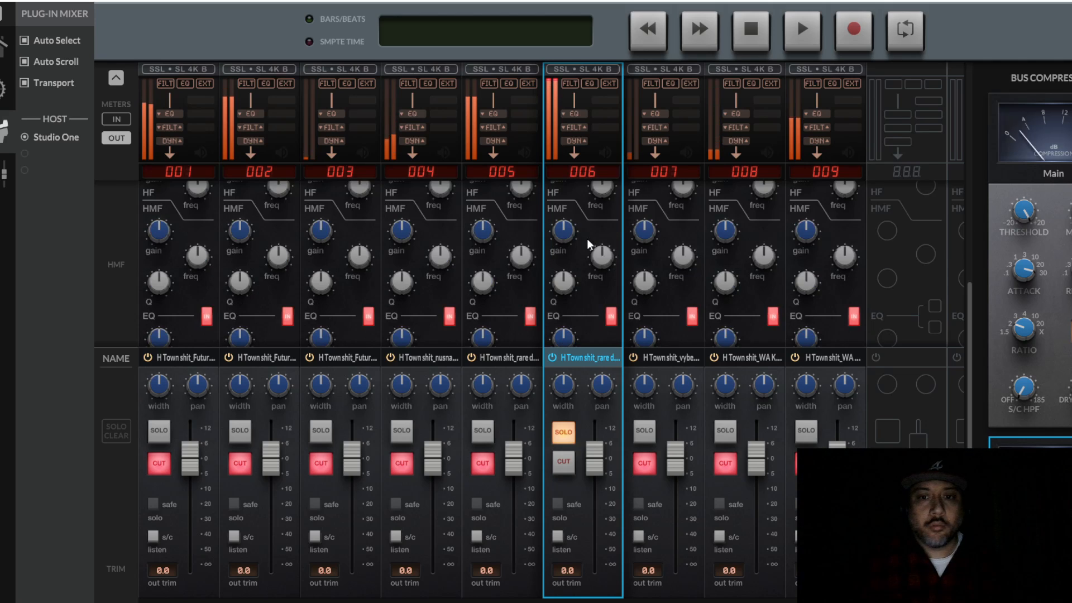
pyautogui.moveTo(558, 235)
pyautogui.moveTo(568, 235); pyautogui.dragTo(567, 224)
# Step: Lower channel 6's LF frequency and boost its LF gain to about 5.2 dB and LMF gain to 2.2 dB
pyautogui.scroll(-2, 578, 257)
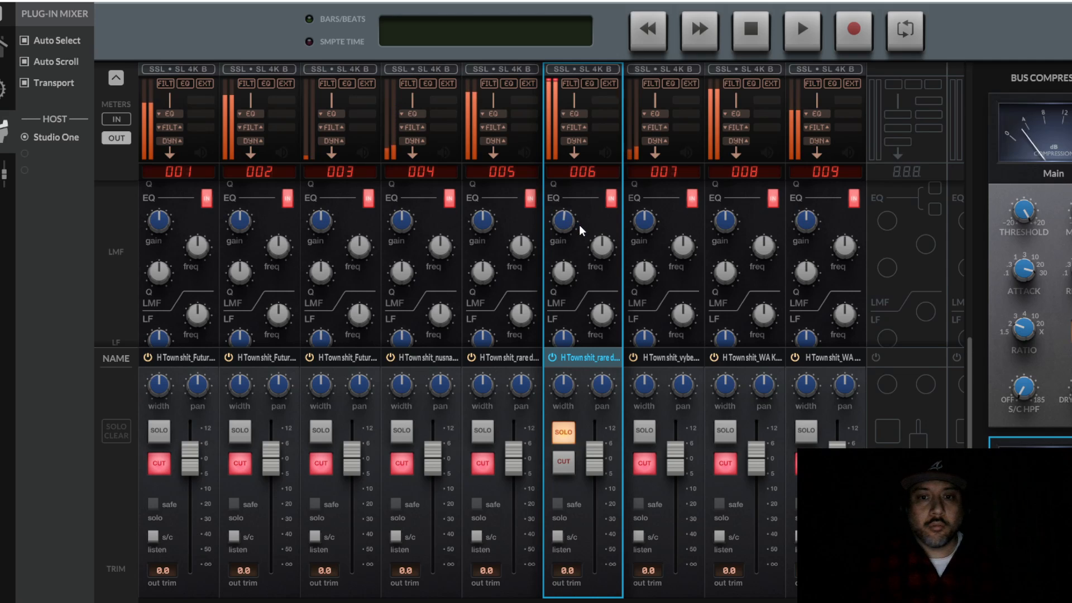
pyautogui.scroll(-1, 581, 296)
pyautogui.moveTo(603, 288)
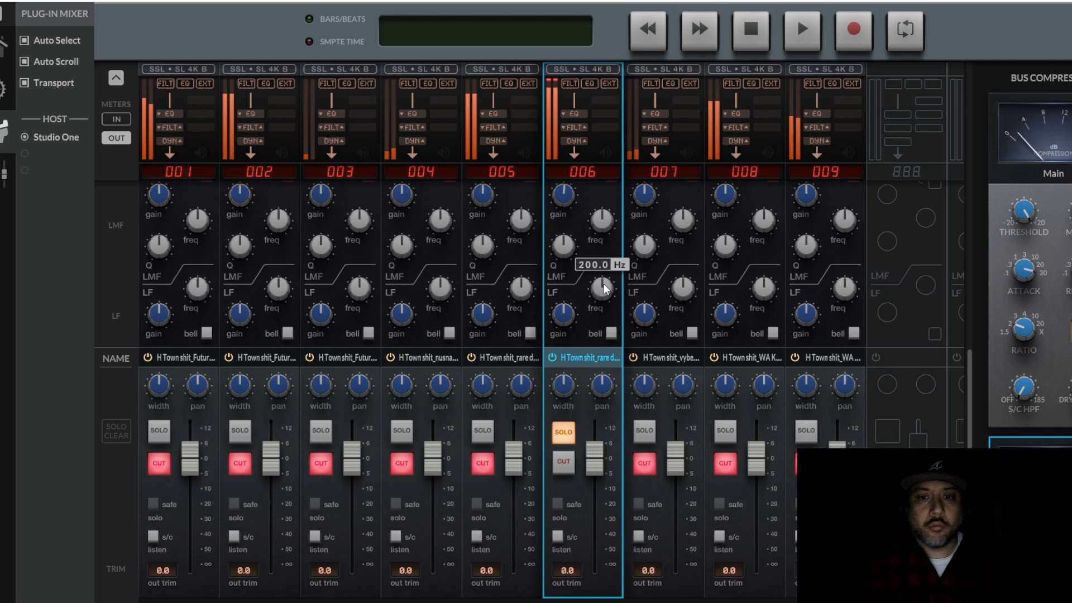
pyautogui.moveTo(604, 288); pyautogui.dragTo(601, 344)
pyautogui.moveTo(565, 314)
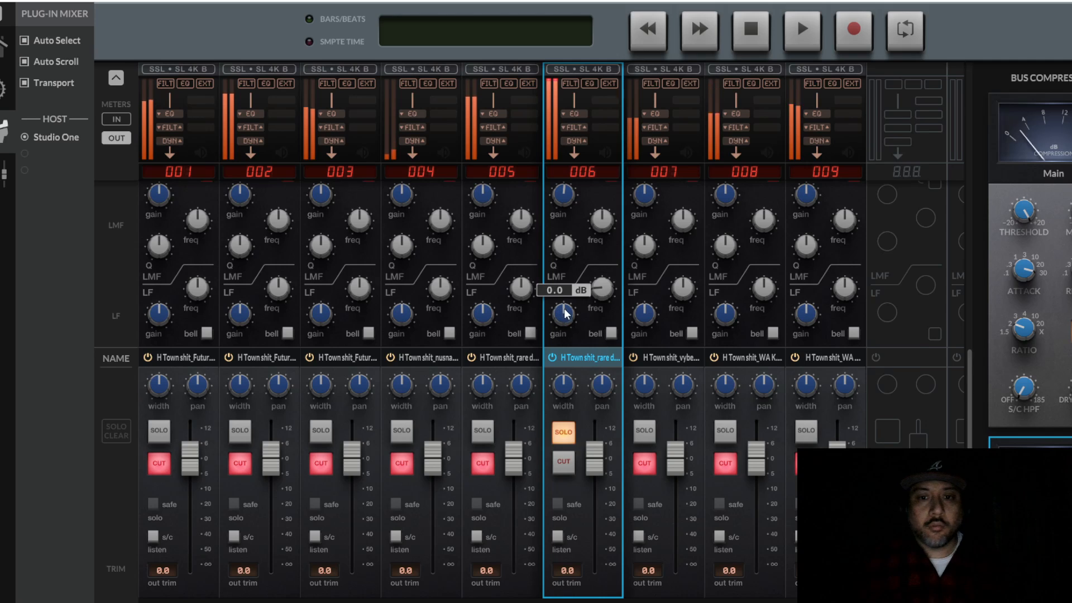
pyautogui.moveTo(599, 291); pyautogui.dragTo(600, 283)
pyautogui.moveTo(568, 320); pyautogui.dragTo(575, 293)
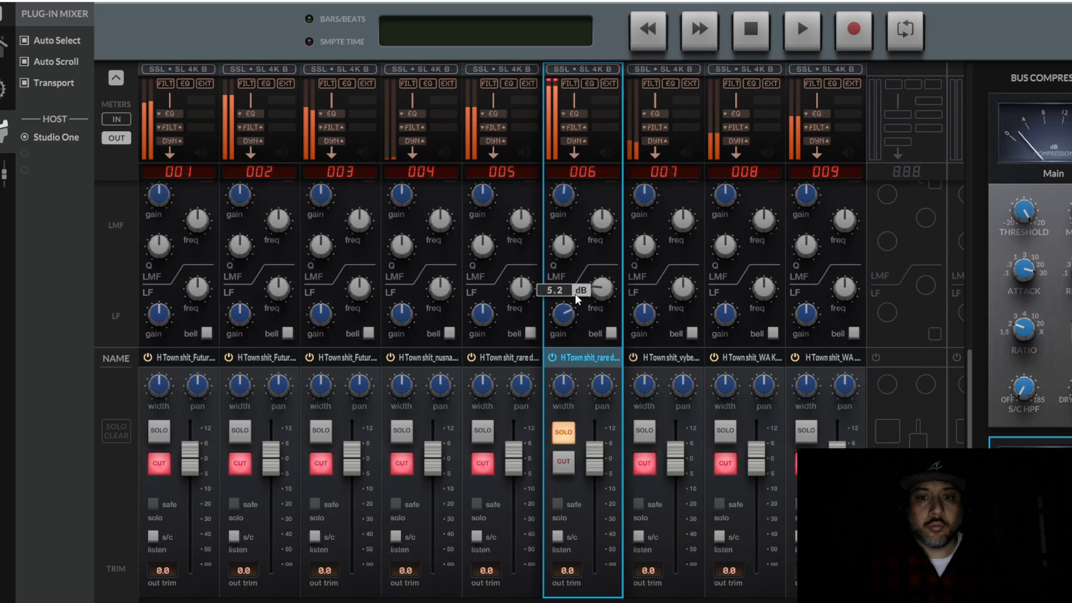
pyautogui.moveTo(567, 200)
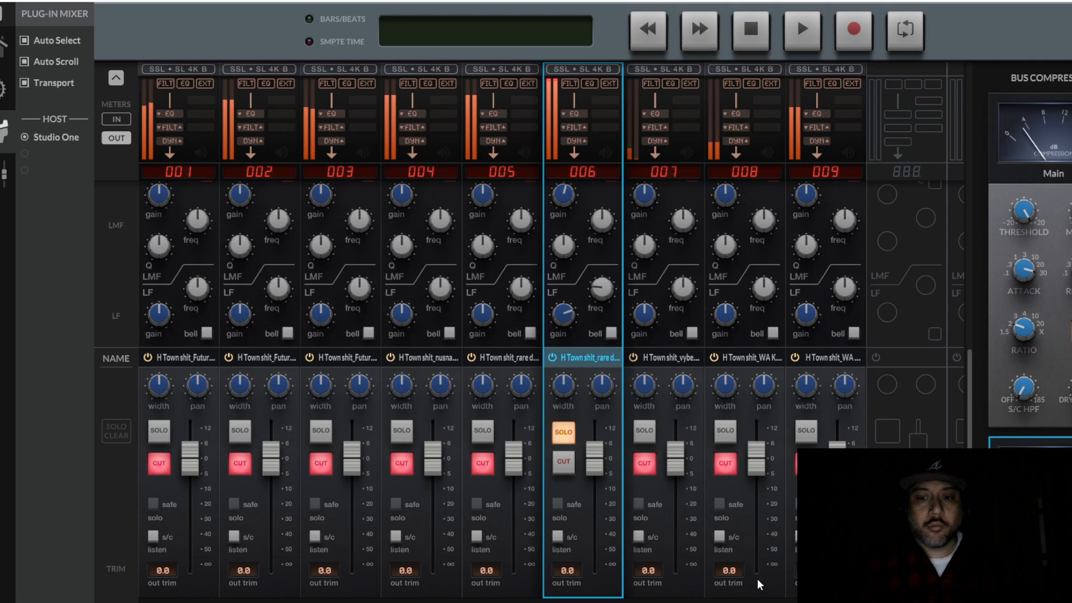
# Step: Switch to Studio One, lower the main output fader to -2.9 dB, and return to the SSL Plug-in Mixer
pyautogui.click(698, 602)
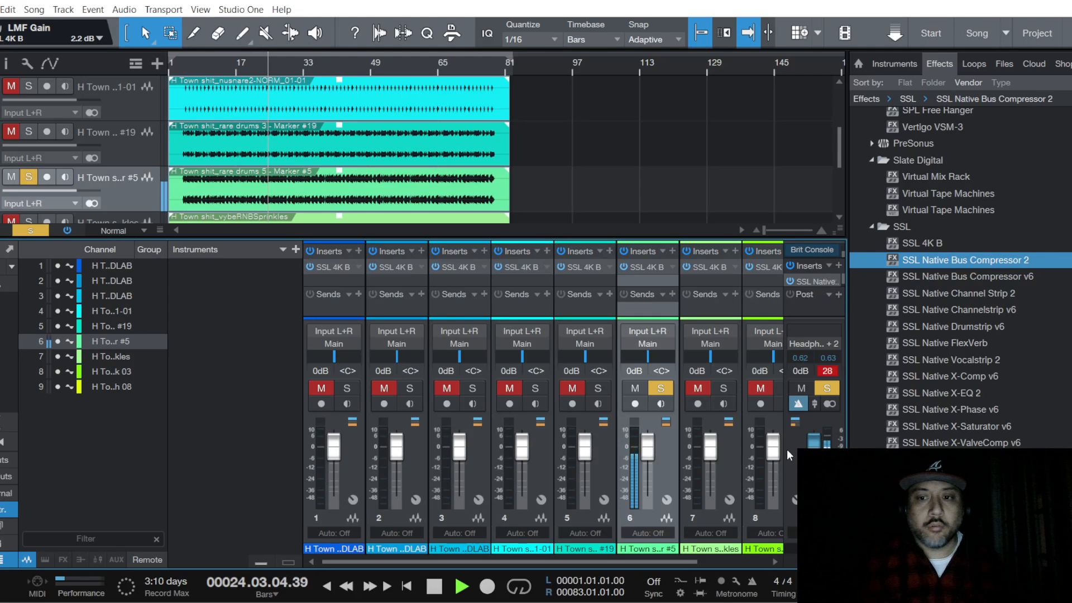
pyautogui.moveTo(813, 441); pyautogui.dragTo(816, 445)
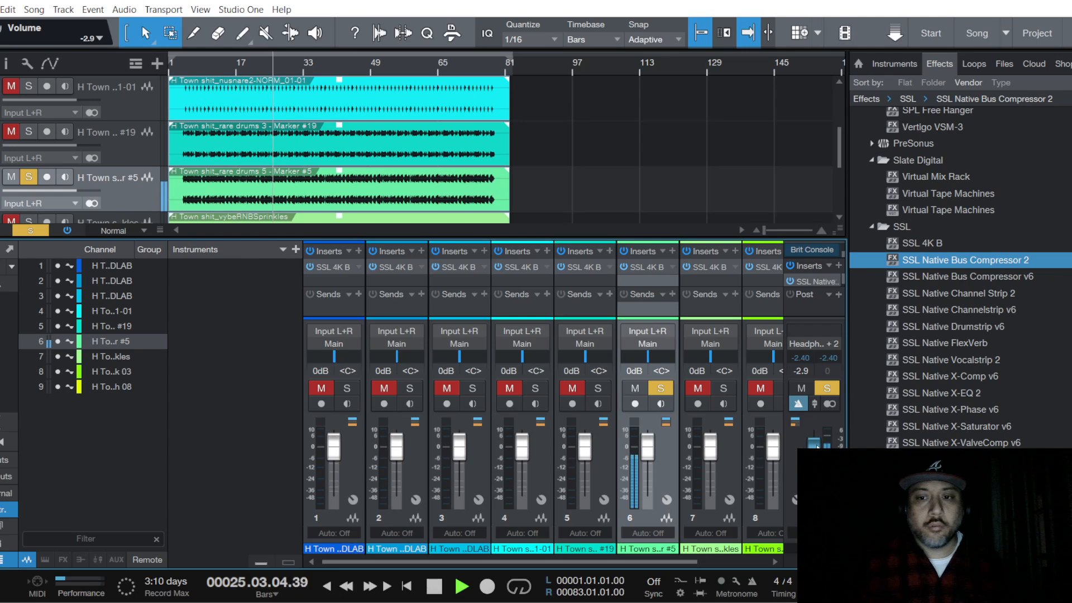
pyautogui.click(720, 602)
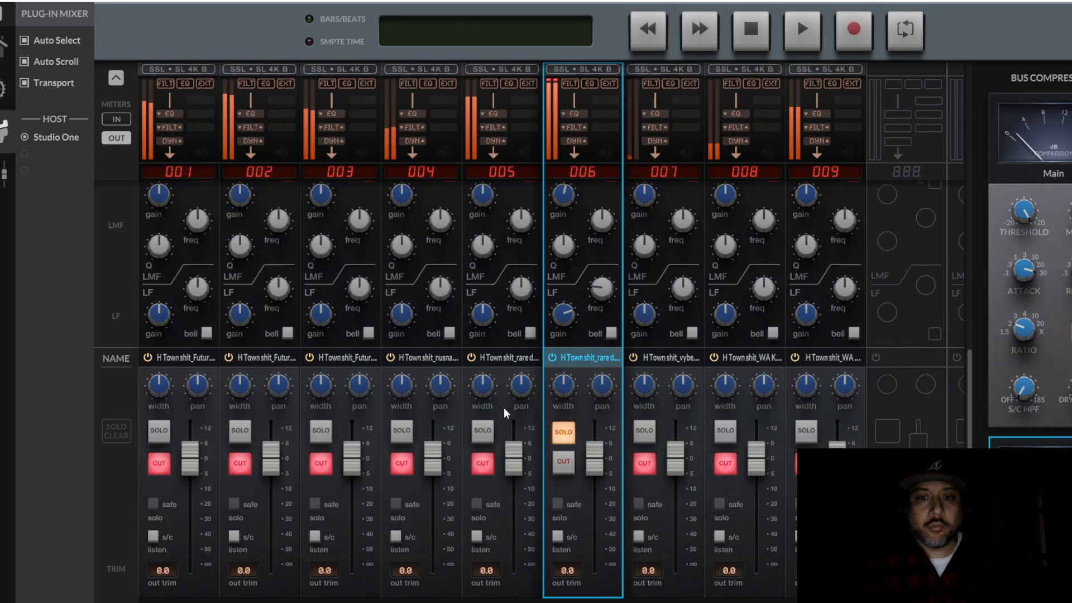
# Step: Briefly solo channels 7, 8 and 9 one at a time to hear each alongside channel 6
pyautogui.click(646, 434)
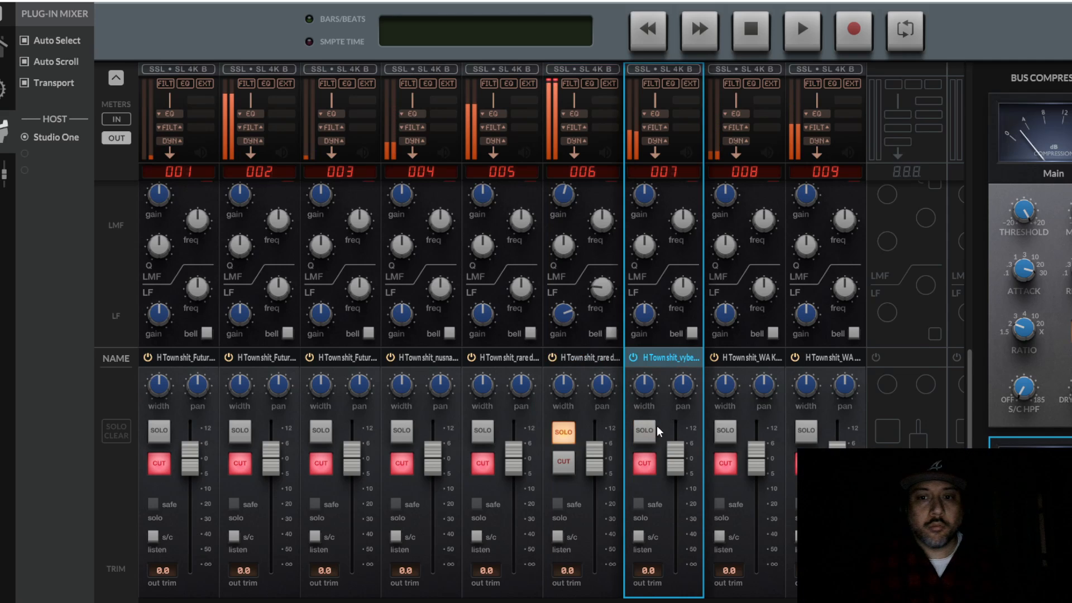
pyautogui.click(728, 429)
pyautogui.click(728, 429)
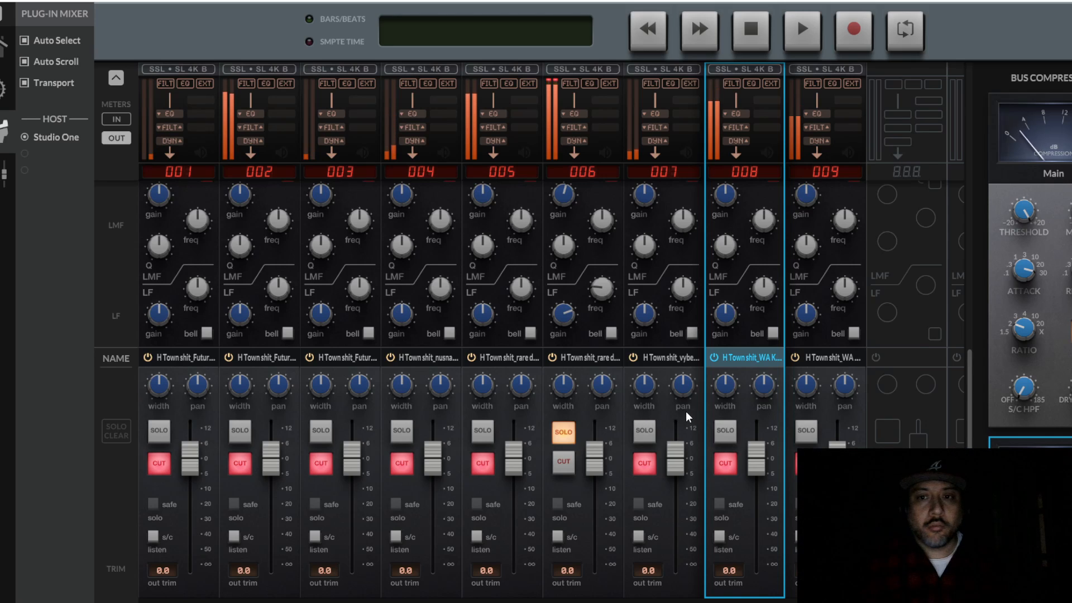
pyautogui.click(809, 432)
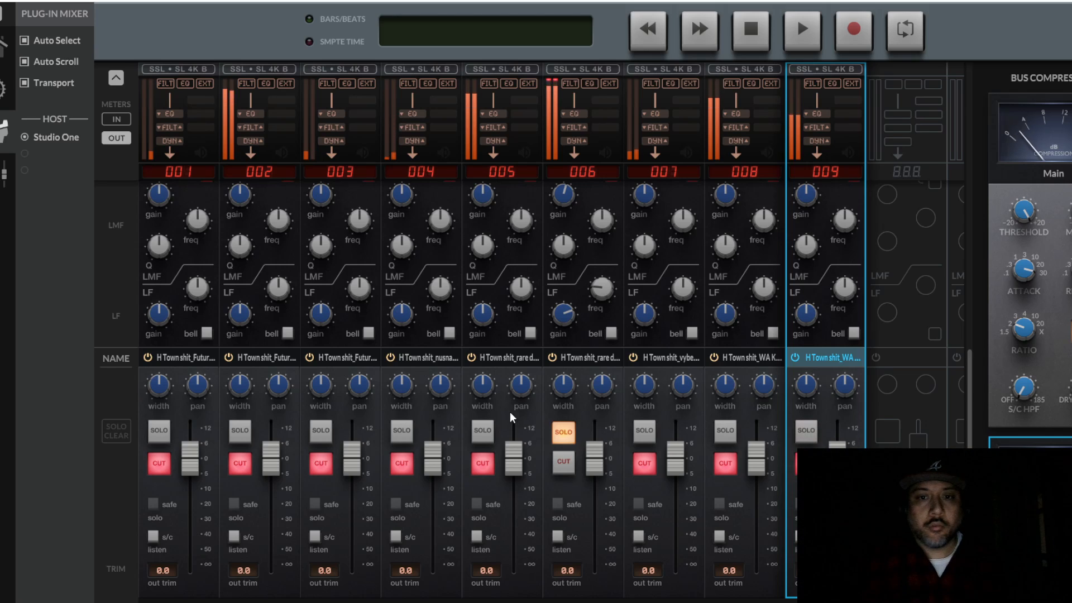
# Step: Solo channel 5 together with channel 6 and enable its preamp in the input section
pyautogui.click(484, 433)
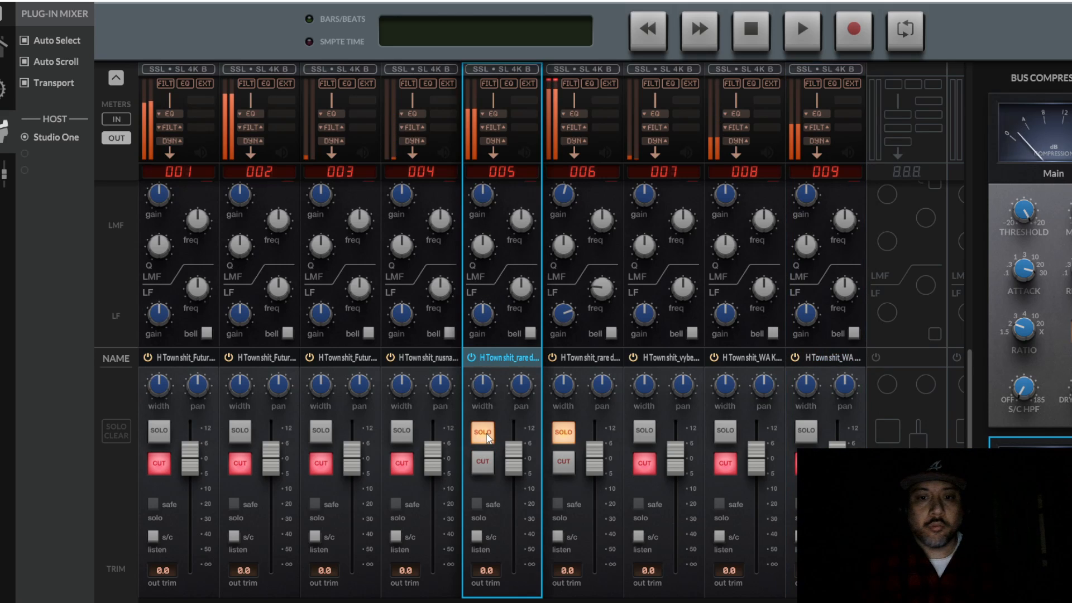
pyautogui.scroll(10, 501, 246)
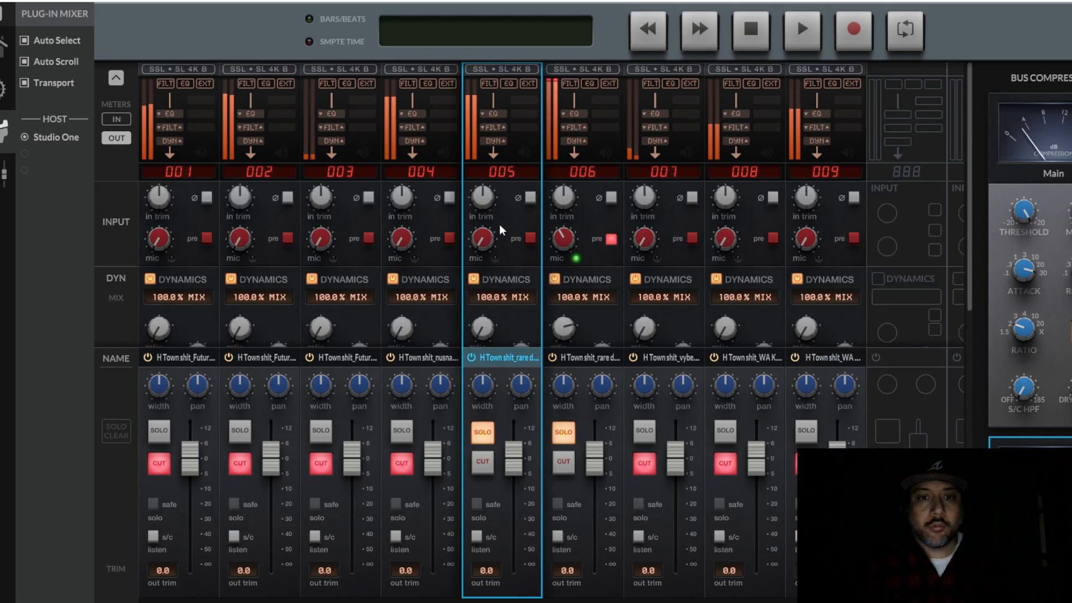
pyautogui.click(529, 238)
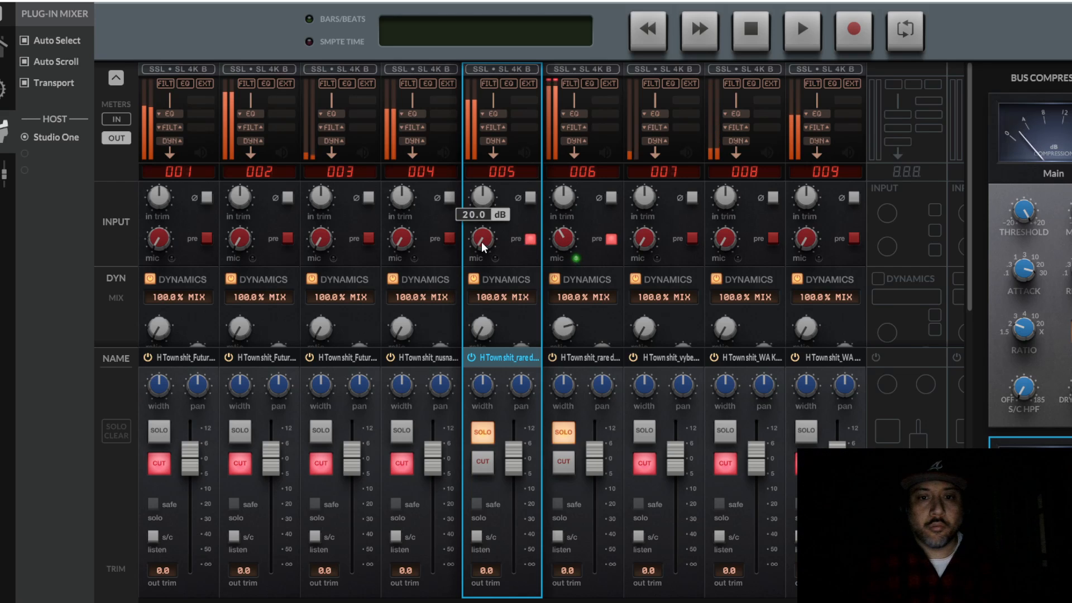
# Step: Set channel 5's compressor to a 10:1 ratio, adjust its release and set the threshold to about -9.5 dB
pyautogui.scroll(-4, 504, 243)
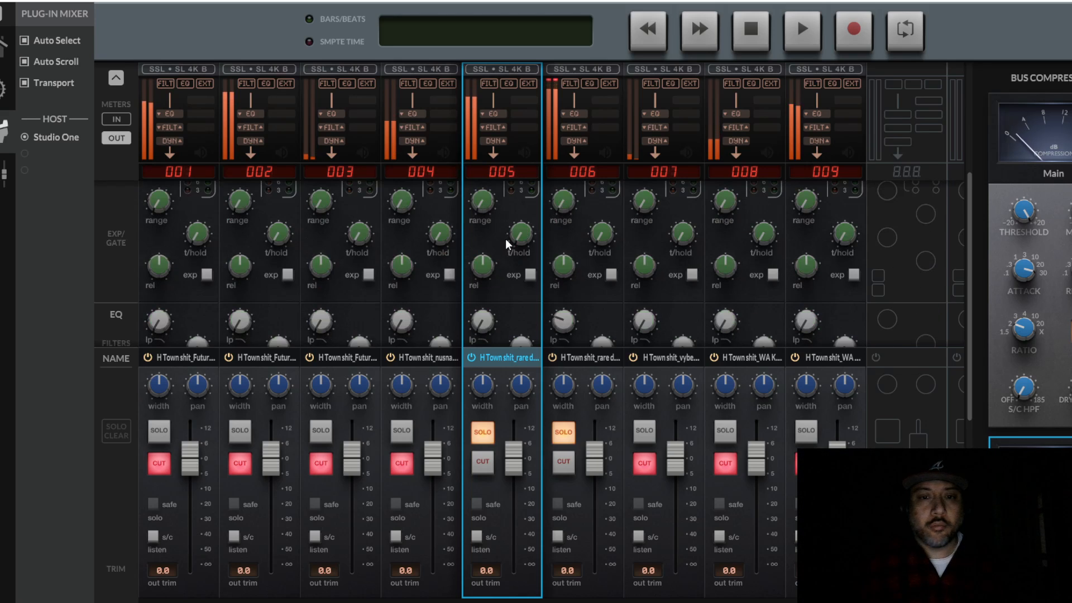
pyautogui.scroll(2, 504, 239)
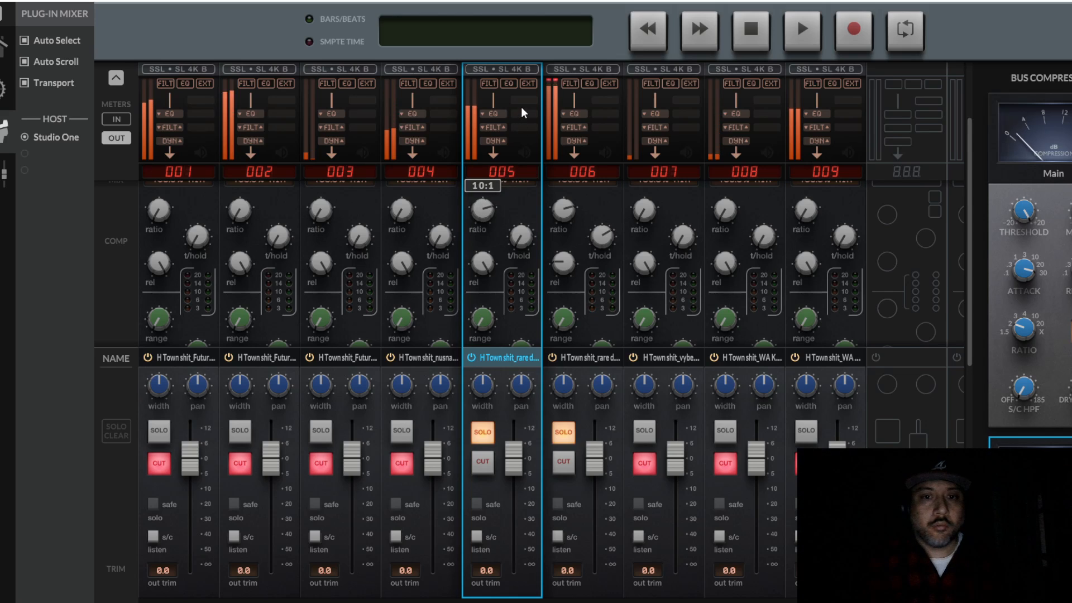
pyautogui.moveTo(487, 261)
pyautogui.moveTo(486, 347); pyautogui.dragTo(485, 408)
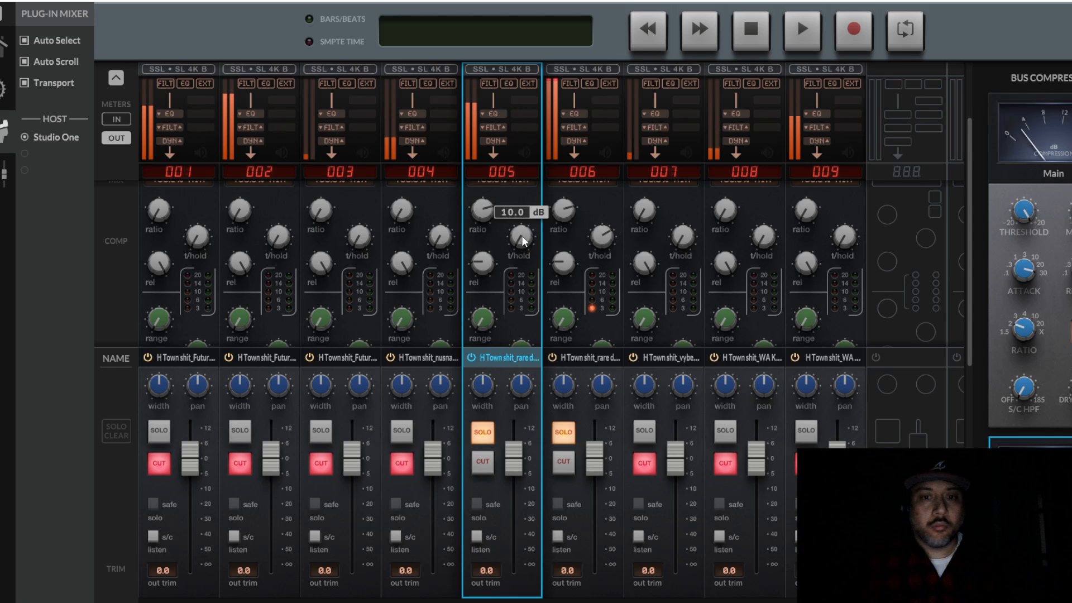
pyautogui.moveTo(522, 236); pyautogui.dragTo(554, 115)
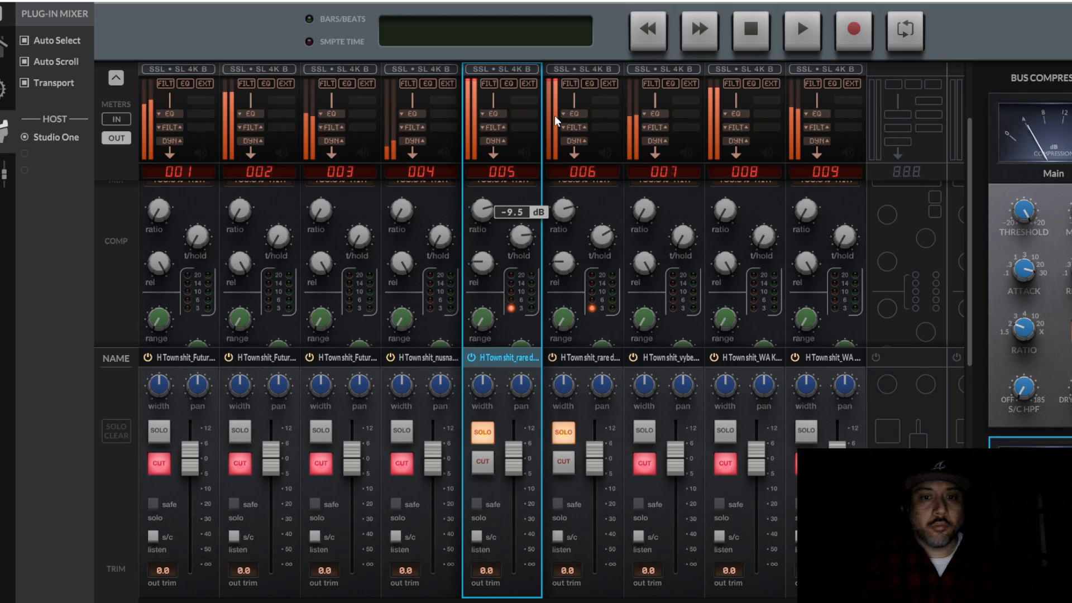
# Step: Boost channel 5's LF gain and set its LF frequency to about 85 Hz
pyautogui.scroll(-3, 492, 239)
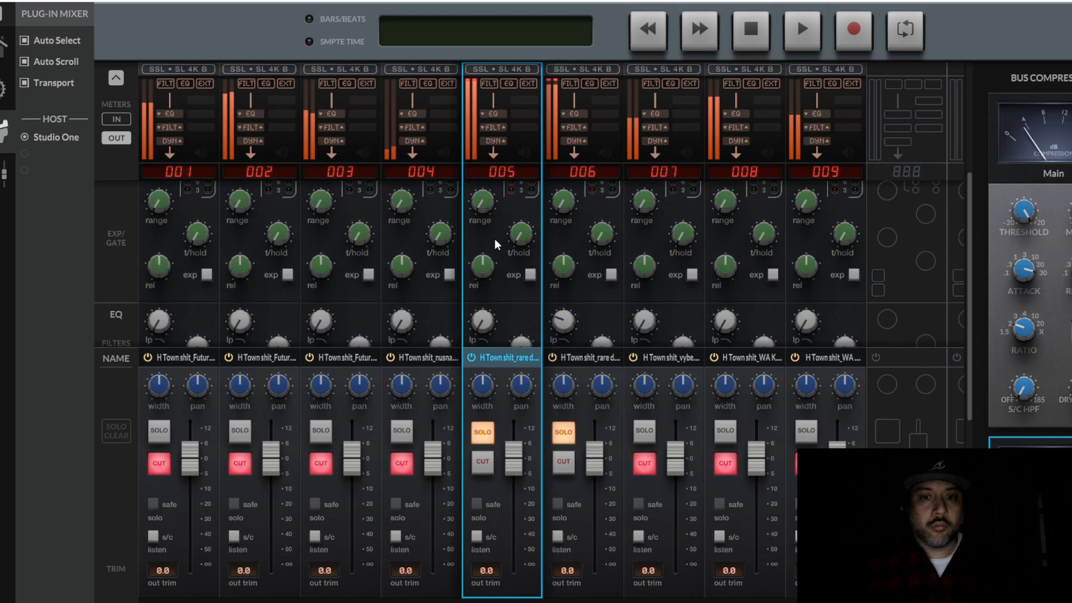
pyautogui.scroll(-5, 495, 239)
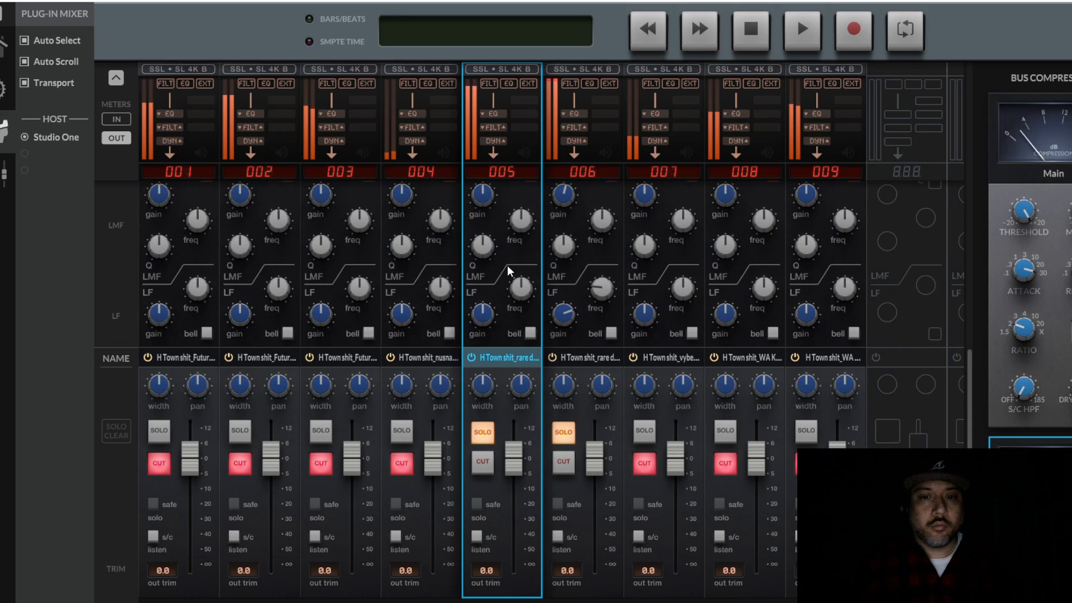
pyautogui.moveTo(507, 301)
pyautogui.mouseDown()
pyautogui.moveTo(518, 334)
pyautogui.moveTo(499, 305)
pyautogui.mouseUp()
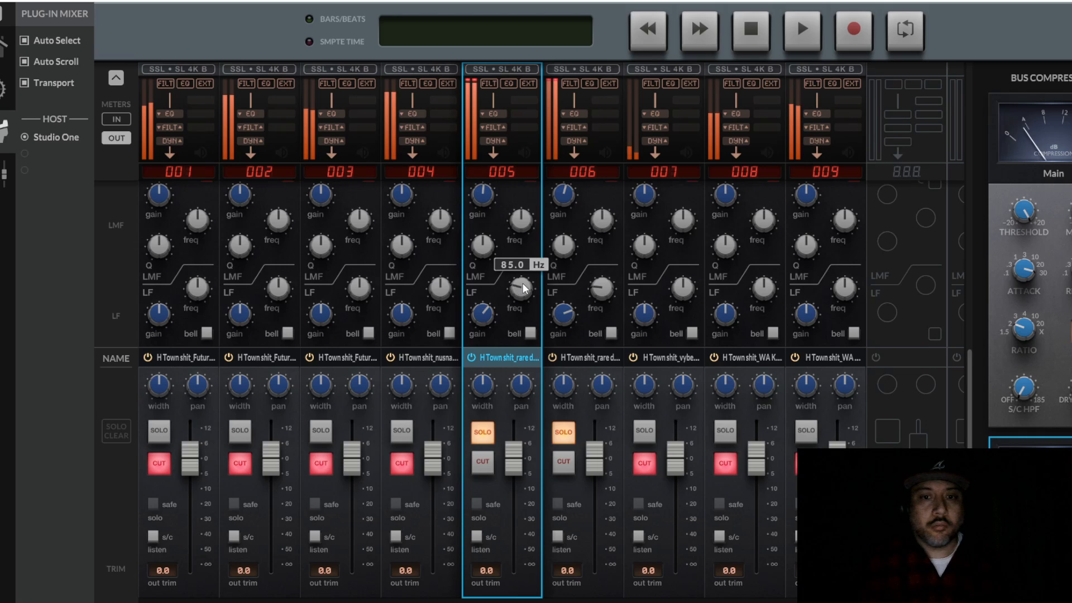
# Step: Finish shaping channel 5 with the LF frequency at about 65.6 Hz, HF gain about 2.3 dB and fader at -1.4 dB
pyautogui.moveTo(523, 283); pyautogui.dragTo(488, 302)
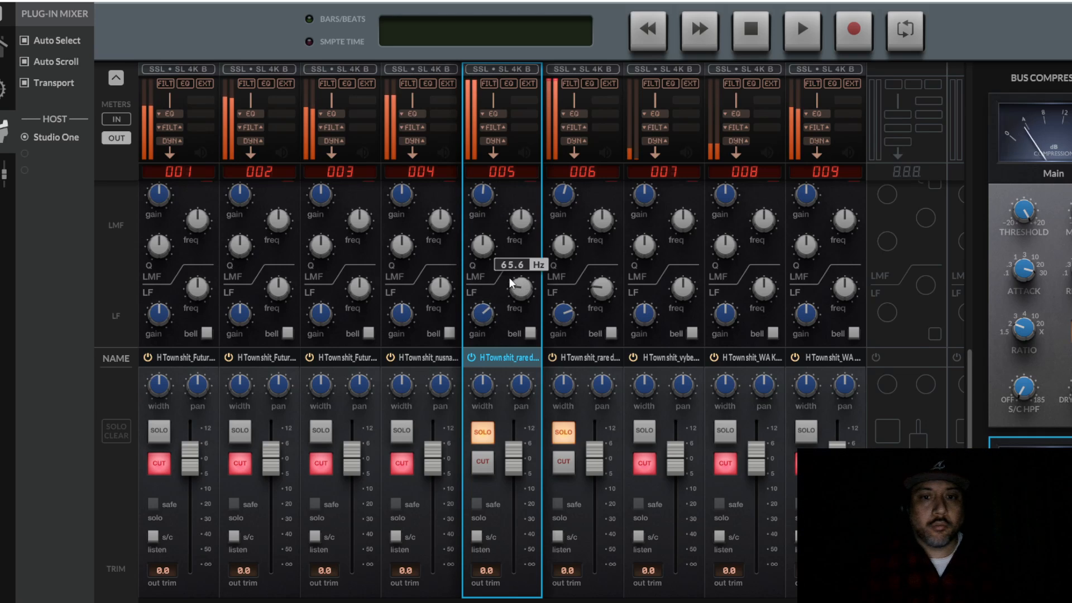
pyautogui.scroll(3, 501, 243)
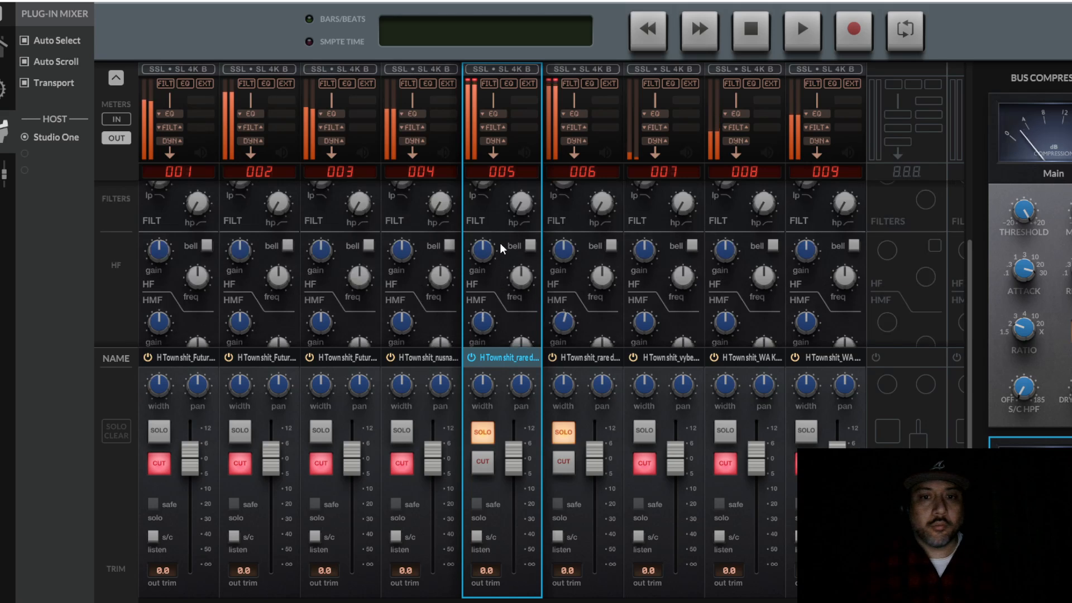
pyautogui.scroll(2, 500, 243)
pyautogui.scroll(-2, 498, 248)
pyautogui.moveTo(480, 255); pyautogui.dragTo(483, 251)
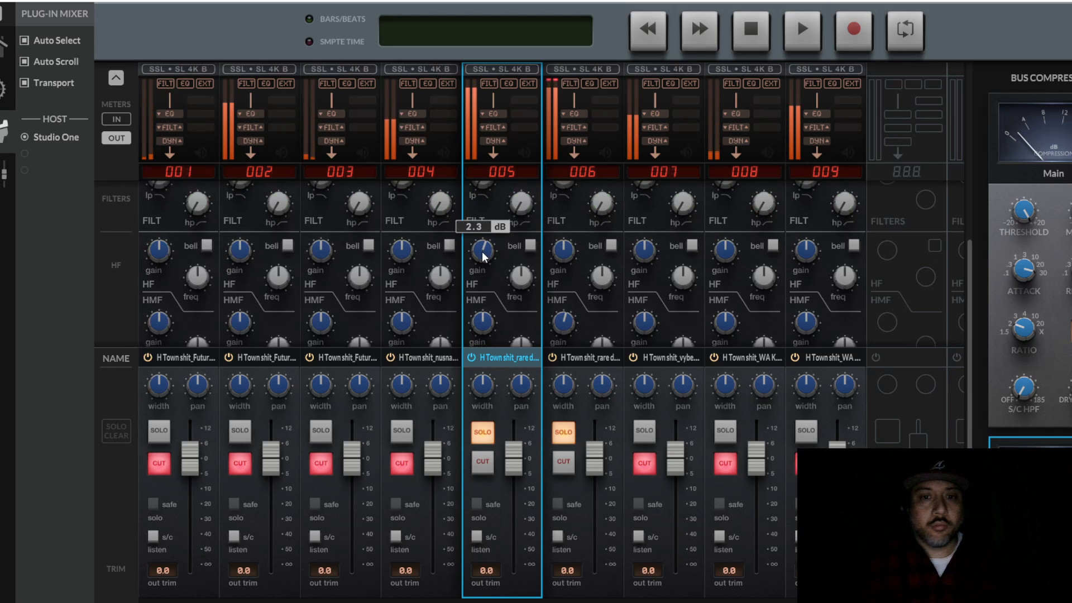
pyautogui.moveTo(511, 455)
pyautogui.mouseDown()
pyautogui.moveTo(517, 481)
pyautogui.moveTo(513, 464)
pyautogui.mouseUp()
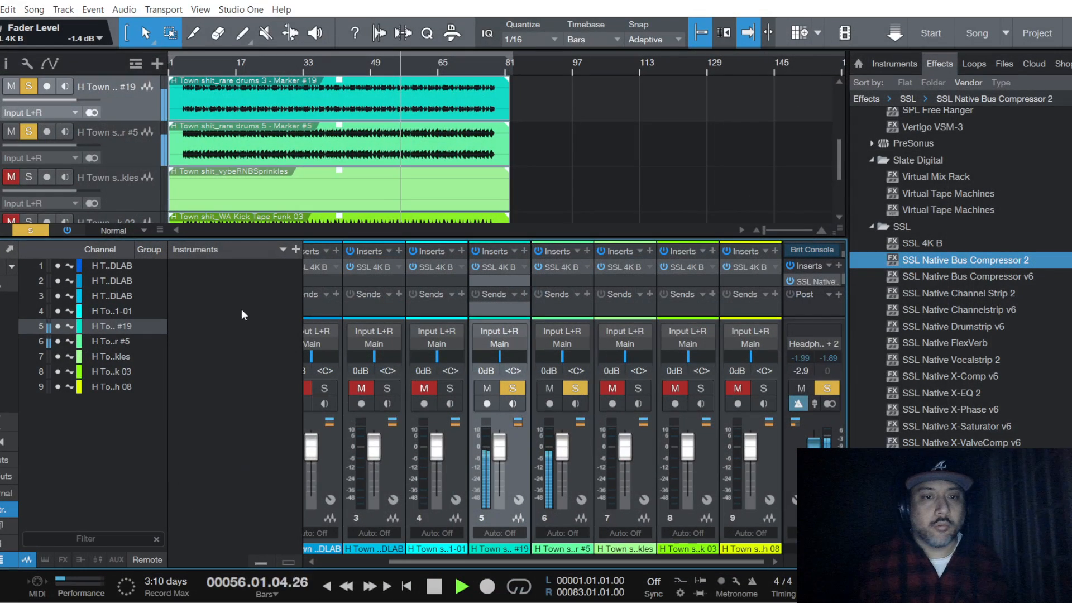
# Step: Switch to Studio One, then unmute and solo the WA Kick Tape Funk 03 track
pyautogui.scroll(4, 106, 193)
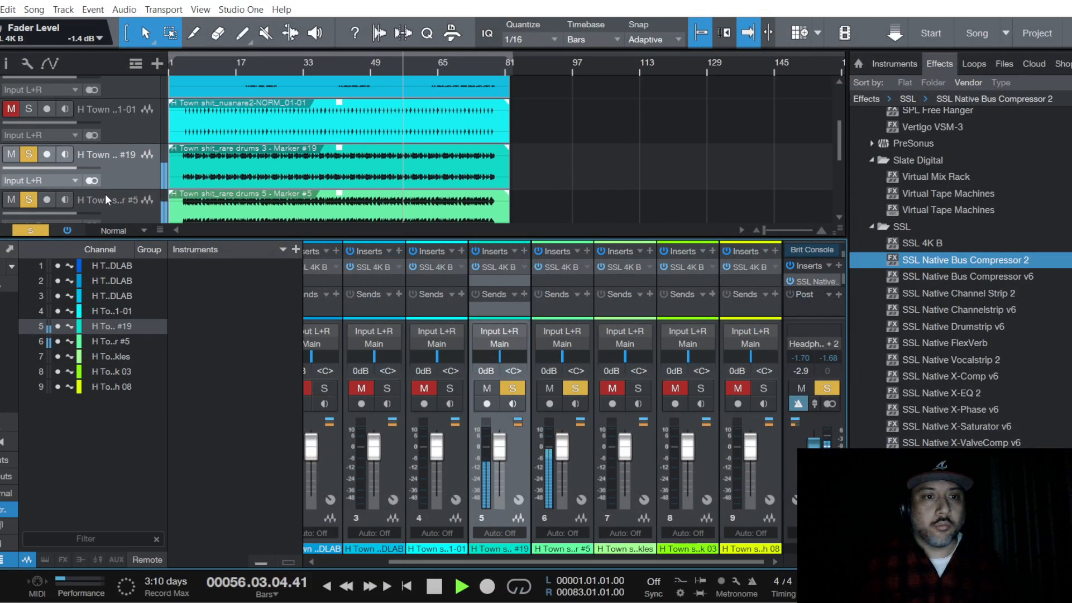
pyautogui.scroll(1, 107, 194)
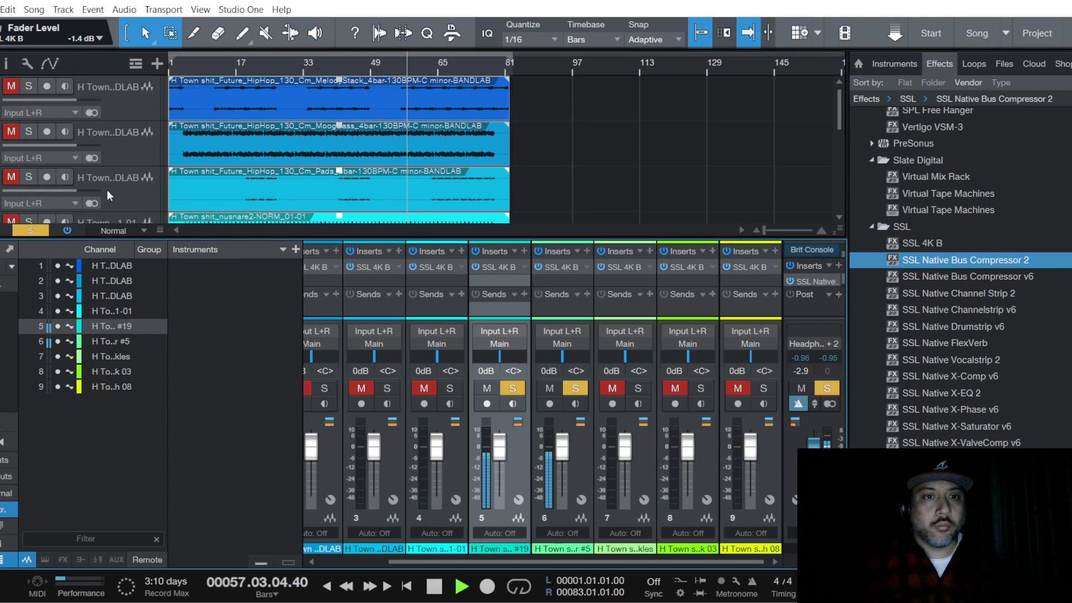
pyautogui.scroll(-5, 109, 192)
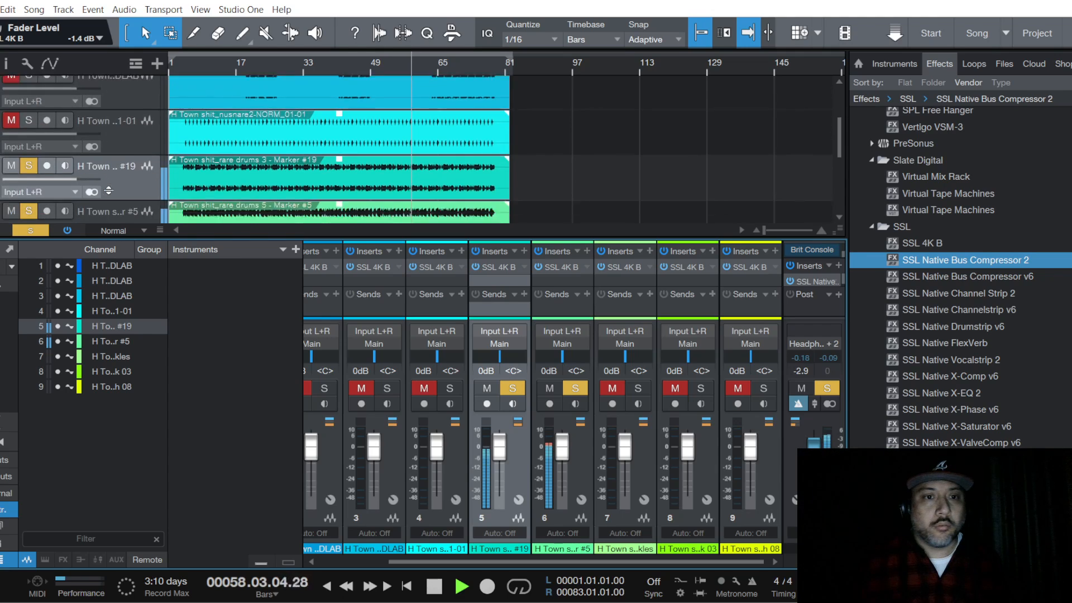
pyautogui.scroll(-1, 112, 189)
pyautogui.click(112, 186)
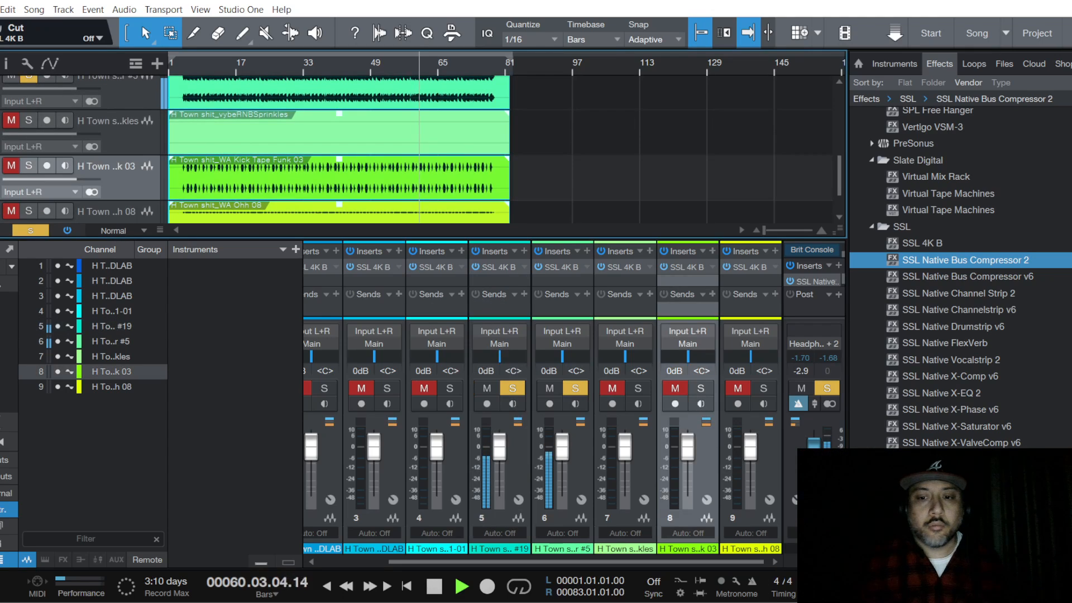
pyautogui.press('m')
pyautogui.press('s')
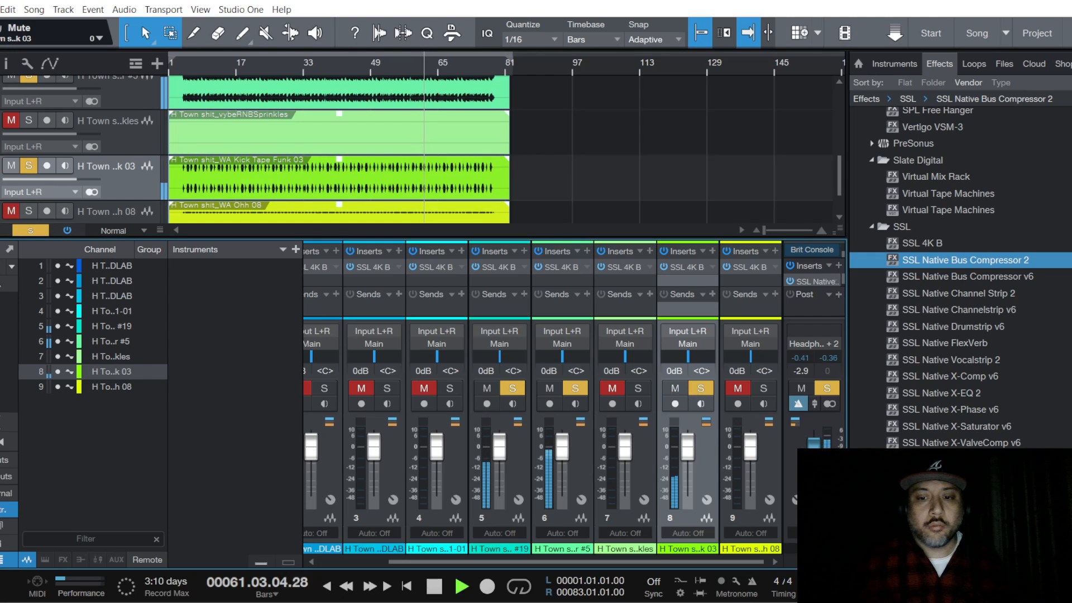
# Step: Return to the SSL Plug-in Mixer, enable channel 8's preamp and raise its mic gain to about 27.9 dB
pyautogui.click(751, 602)
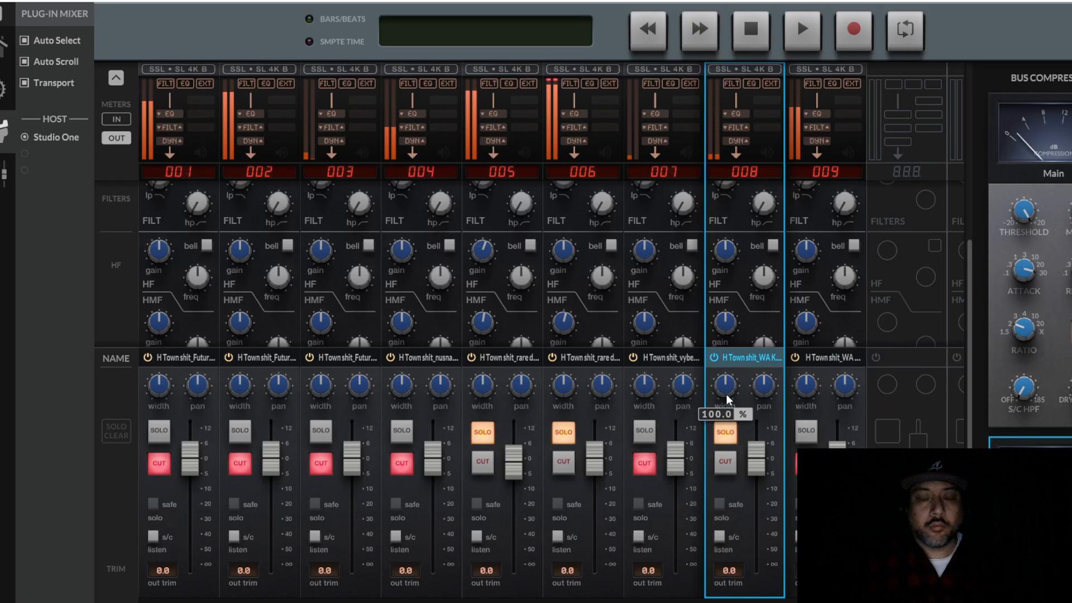
pyautogui.scroll(3, 752, 252)
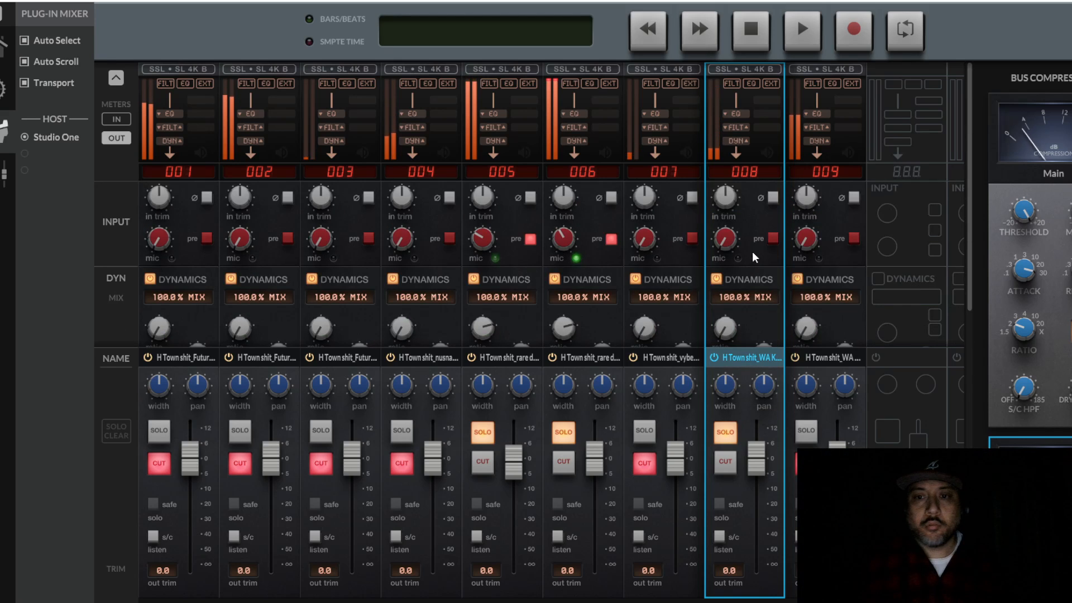
pyautogui.click(773, 239)
pyautogui.moveTo(712, 239); pyautogui.dragTo(731, 218)
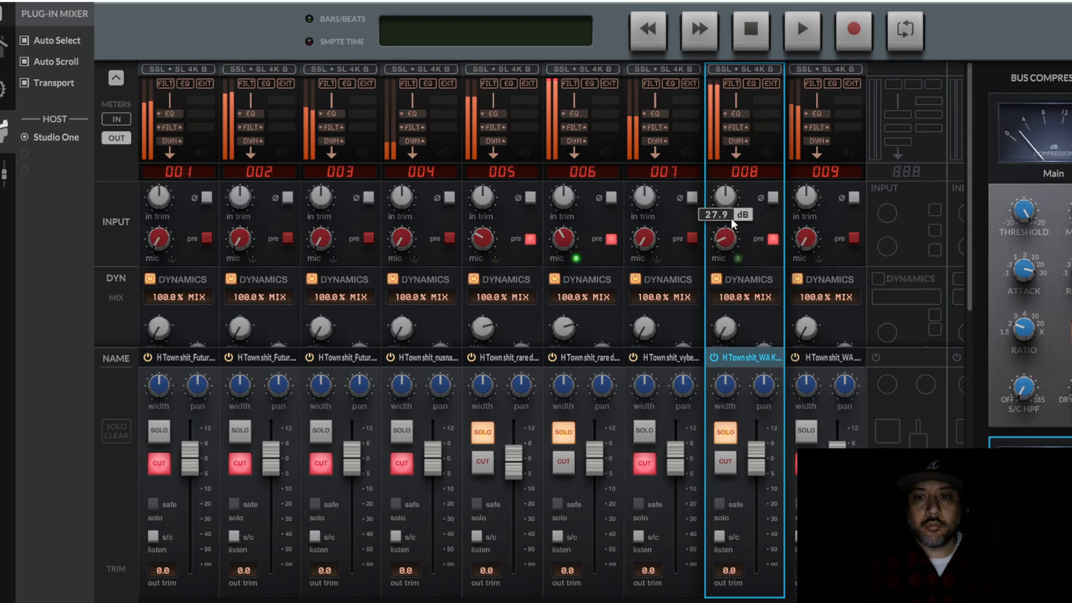
# Step: Raise channel 8's compressor ratio, shorten its release and set the threshold to about -3.6 dB
pyautogui.scroll(-3, 737, 240)
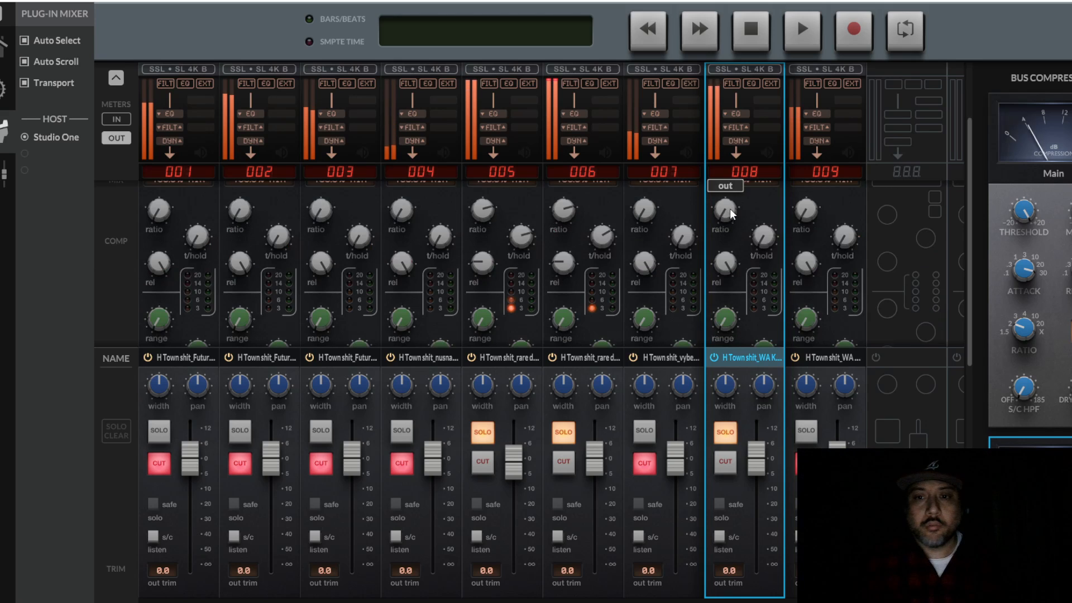
pyautogui.moveTo(725, 274)
pyautogui.moveTo(726, 273); pyautogui.dragTo(728, 327)
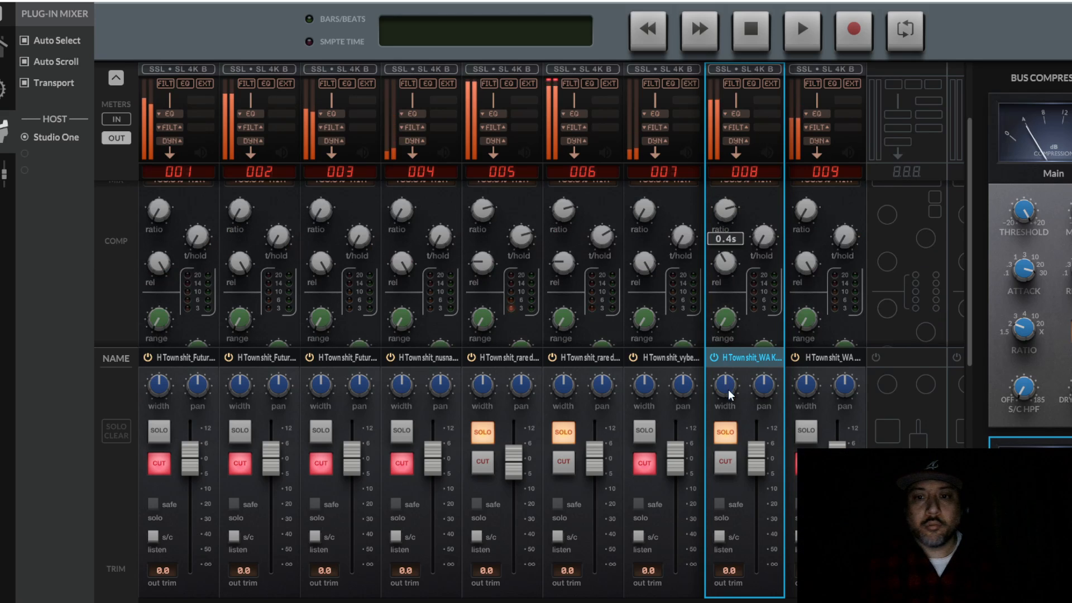
pyautogui.moveTo(764, 239)
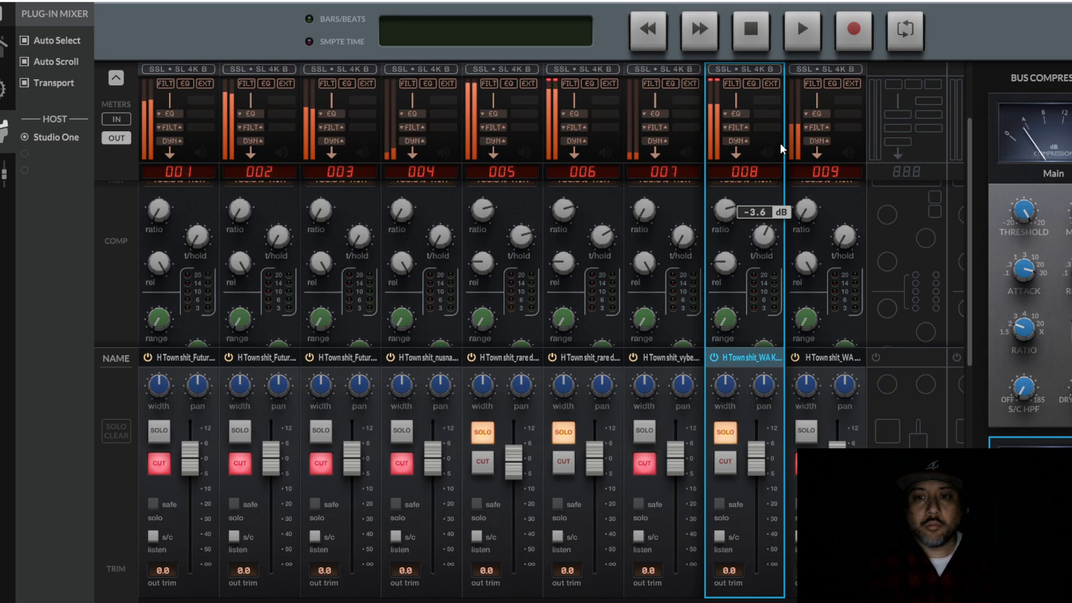
# Step: Lower channel 8's LF frequency and boost its LF gain
pyautogui.scroll(-3, 747, 273)
pyautogui.scroll(-3, 747, 272)
pyautogui.moveTo(756, 303)
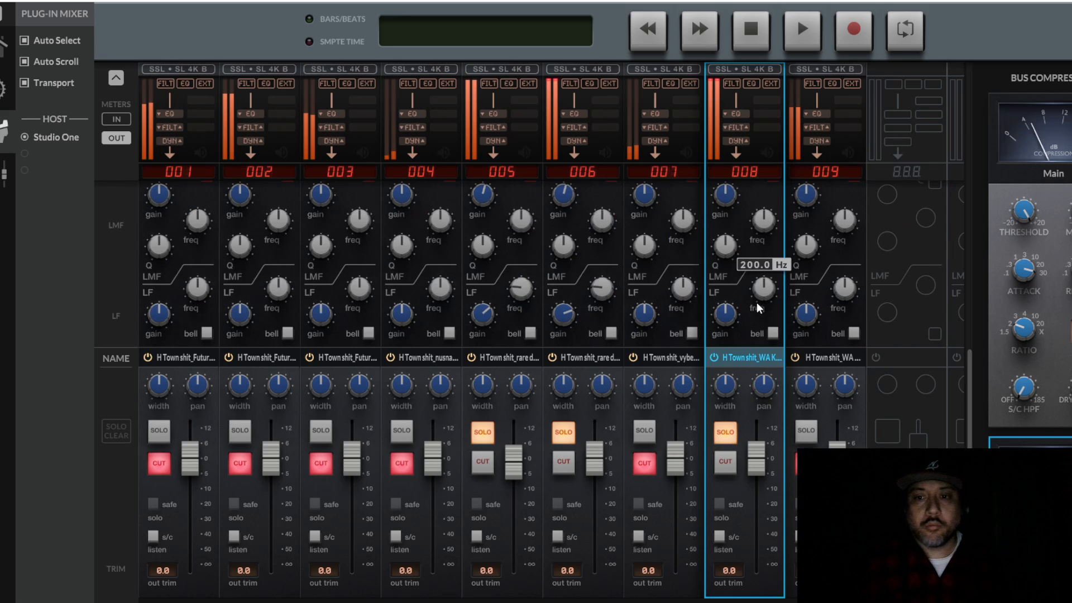
pyautogui.moveTo(763, 316); pyautogui.dragTo(730, 293)
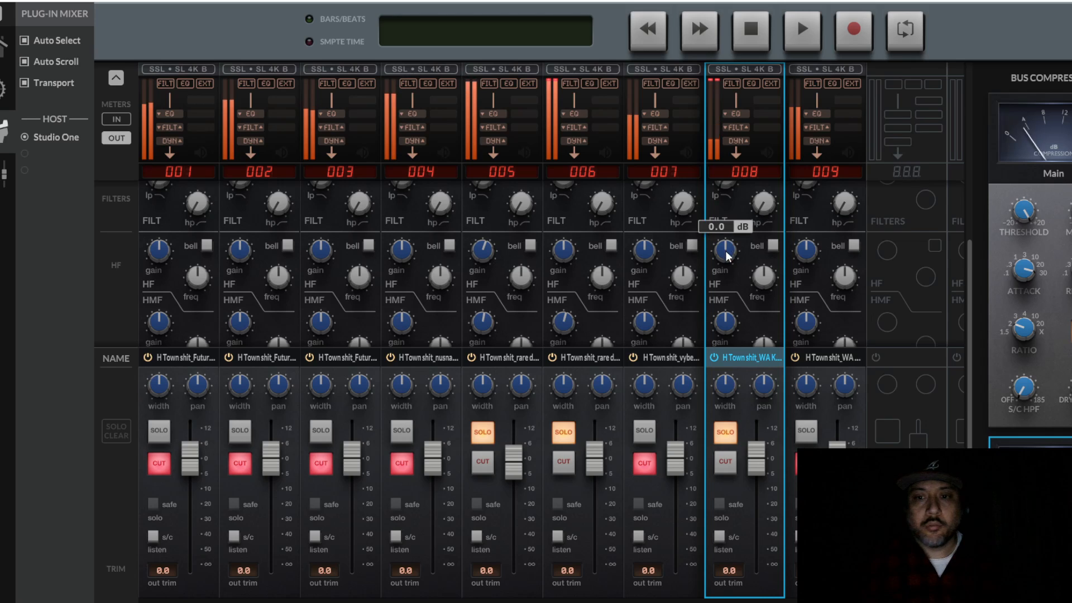
# Step: Slightly cut channel 8's HF and HMF gains and set its fader to about 0.7 dB
pyautogui.moveTo(726, 251); pyautogui.dragTo(725, 260)
pyautogui.moveTo(729, 323); pyautogui.dragTo(728, 330)
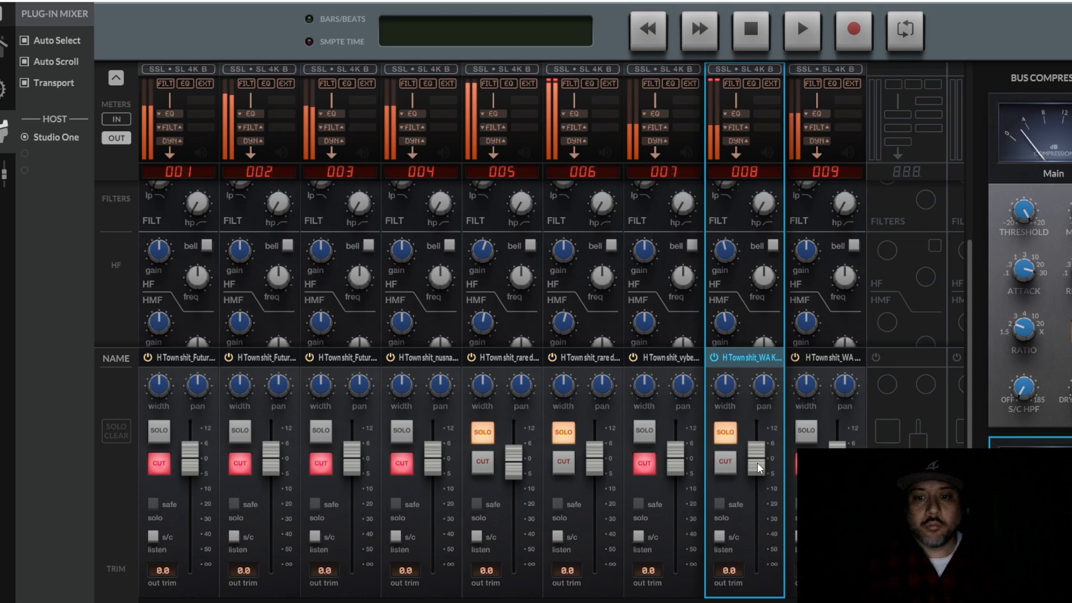
pyautogui.moveTo(757, 462); pyautogui.dragTo(759, 461)
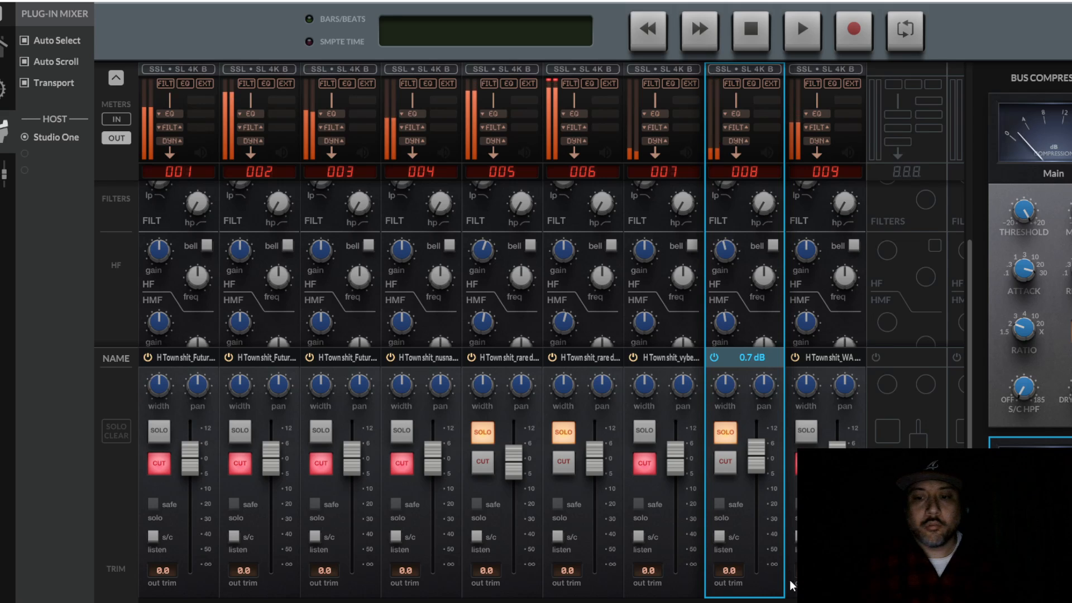
# Step: Switch to Studio One and select the nusnare2-NORM_01-01 snare track
pyautogui.click(796, 601)
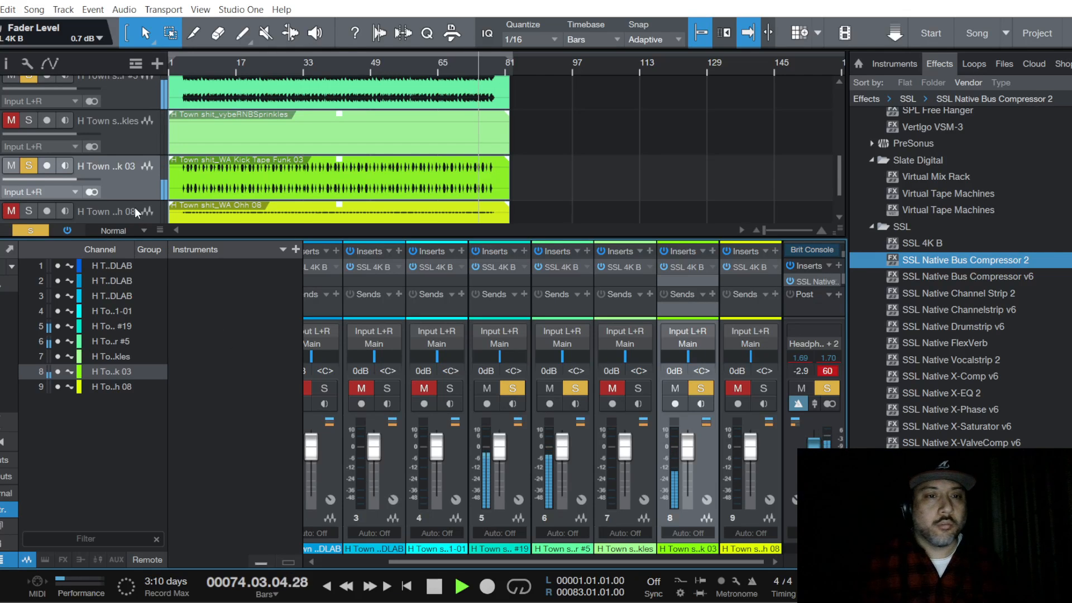
pyautogui.scroll(3, 137, 192)
pyautogui.scroll(1, 138, 192)
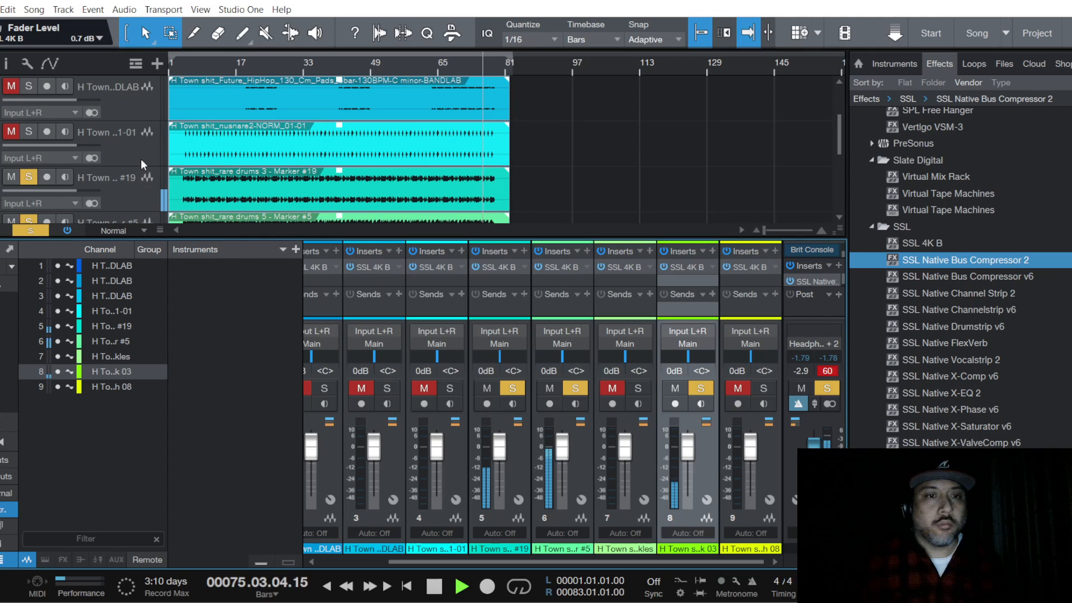
pyautogui.click(141, 158)
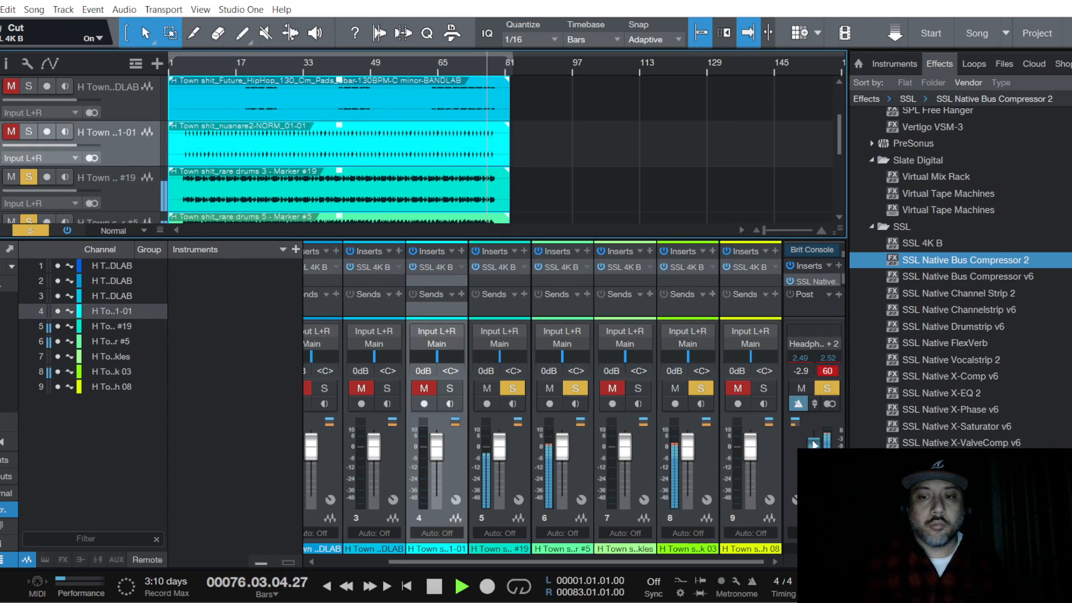
# Step: Lower the main output volume to -5.8 dB and restart playback of the song
pyautogui.moveTo(814, 452); pyautogui.dragTo(814, 455)
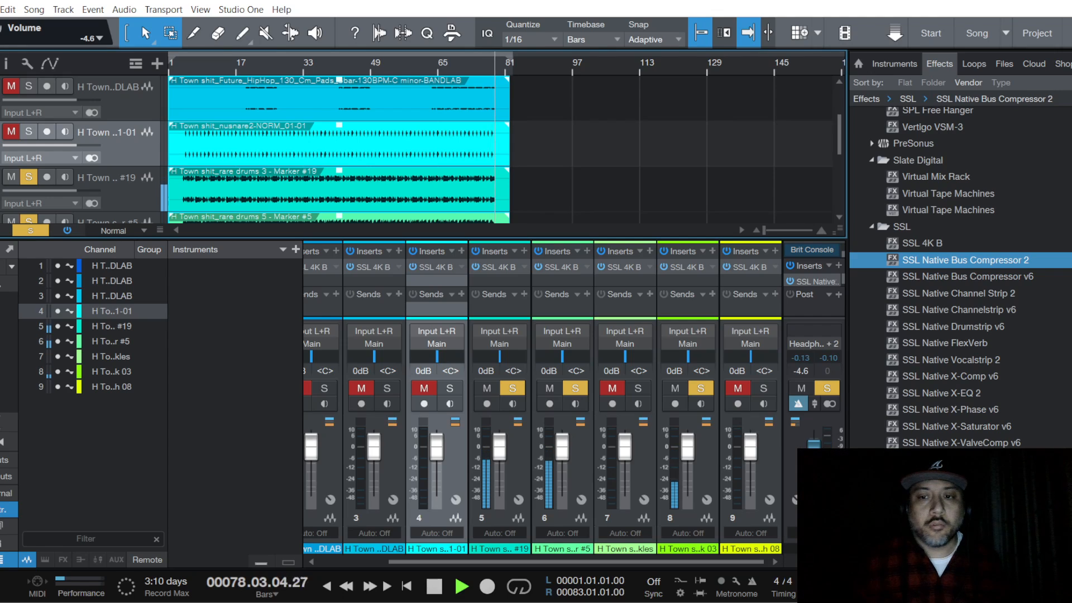
pyautogui.press('space')
pyautogui.press('space')
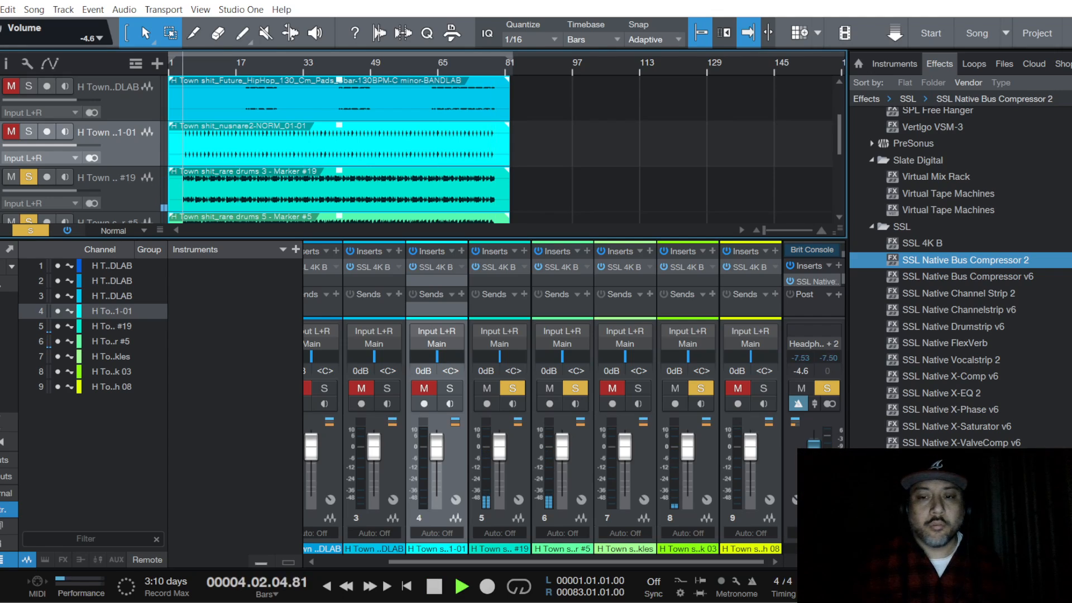
pyautogui.scroll(-1, 814, 453)
pyautogui.moveTo(813, 451); pyautogui.dragTo(813, 456)
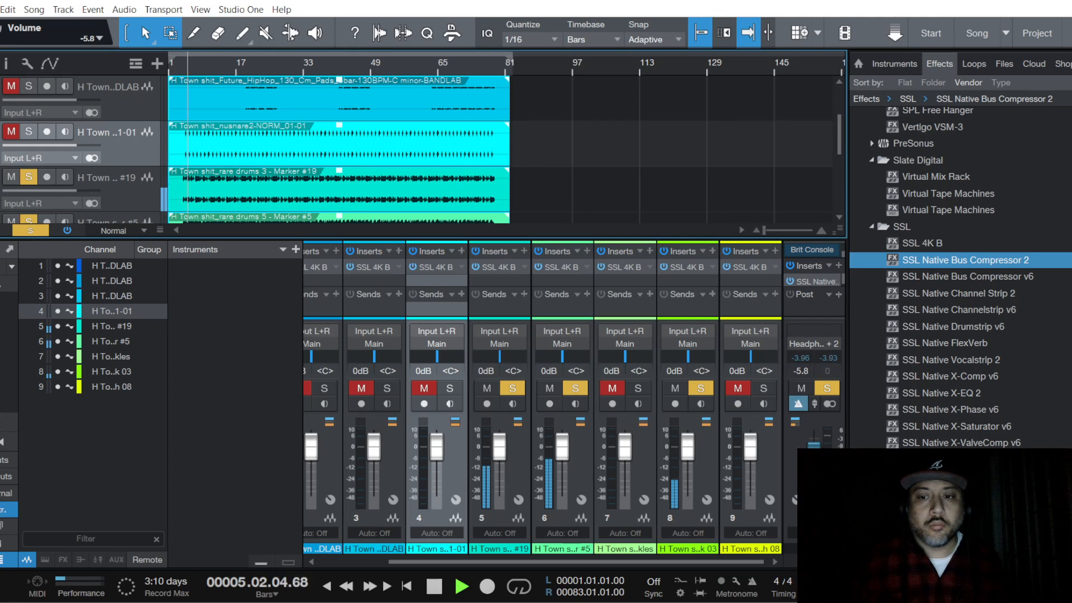
pyautogui.press('space')
pyautogui.press('space')
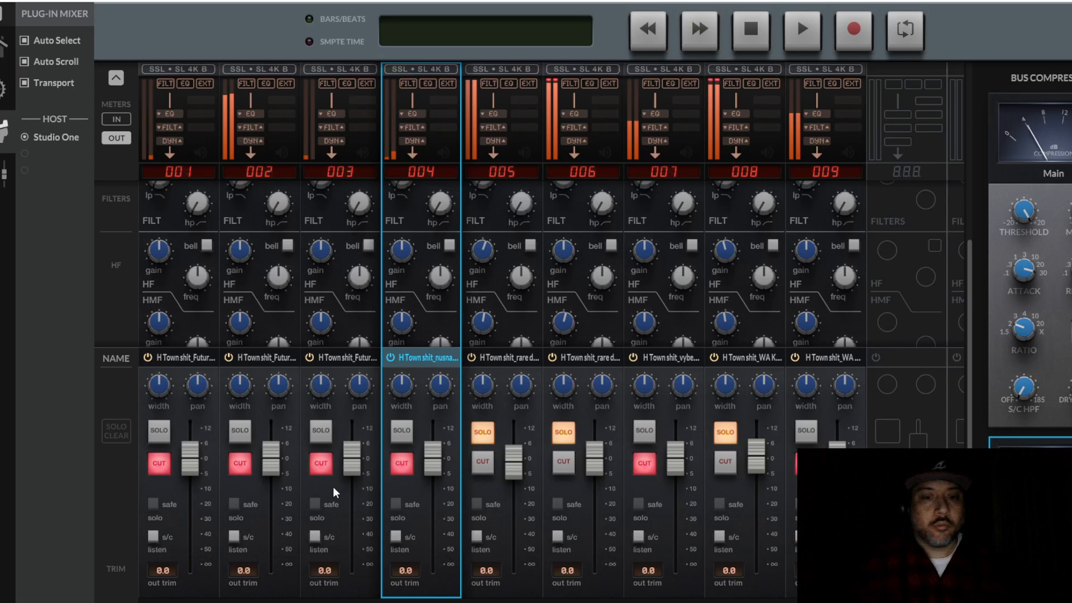
# Step: In the SSL Plug-in Mixer, solo and uncut channel 4, enable its preamp and raise its mic gain
pyautogui.click(402, 433)
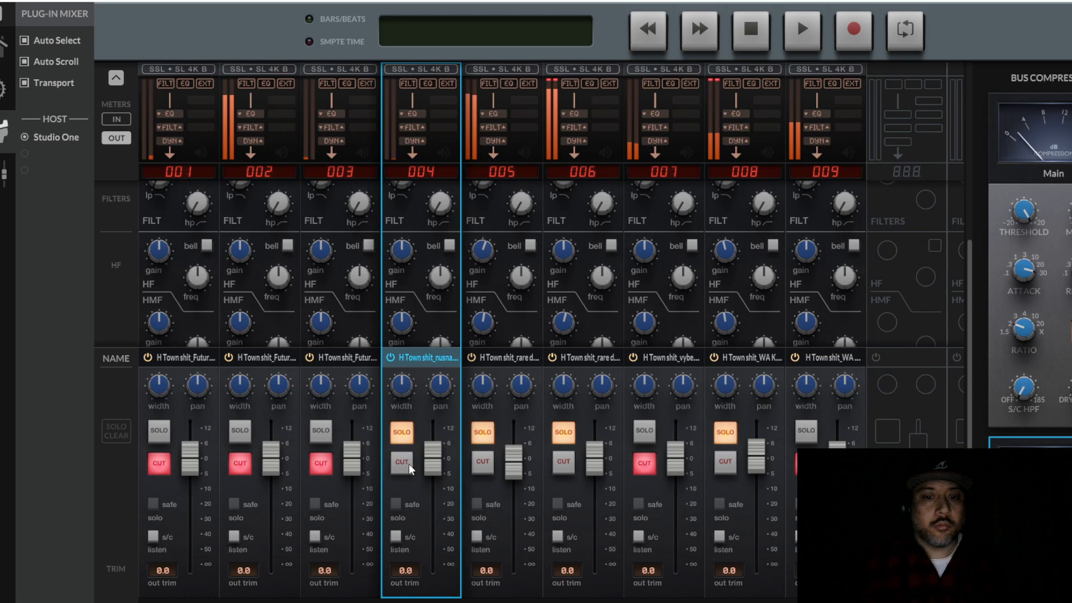
pyautogui.scroll(3, 403, 210)
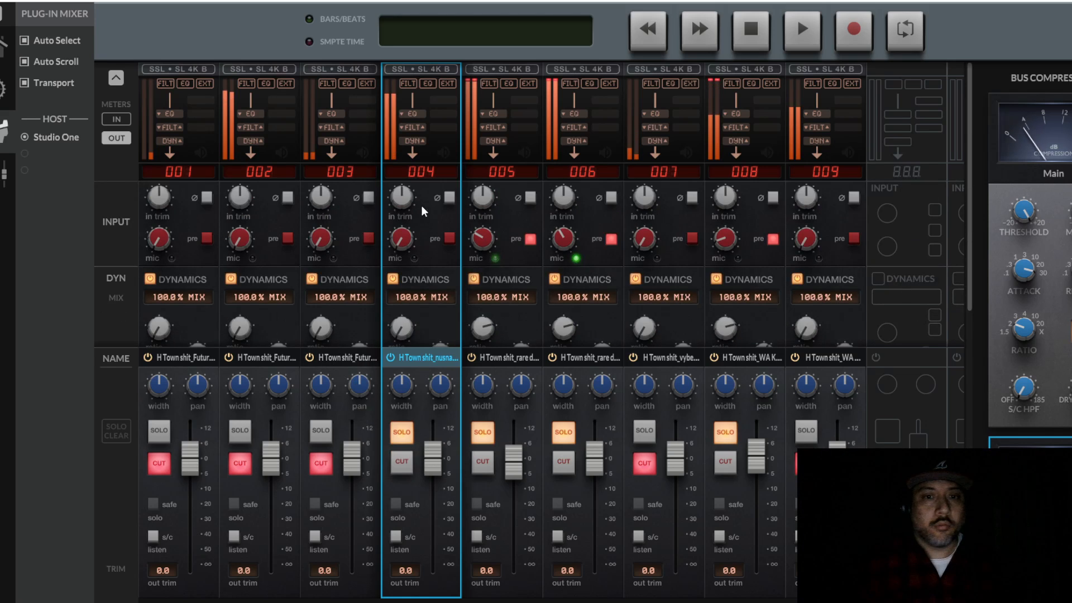
pyautogui.moveTo(401, 242)
pyautogui.moveTo(400, 241); pyautogui.dragTo(412, 190)
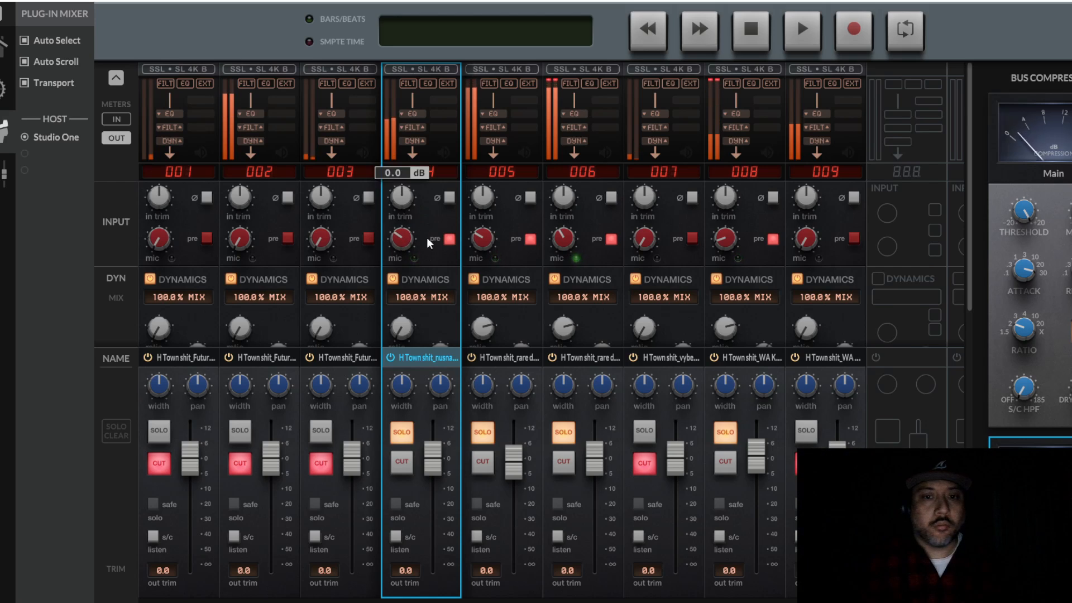
# Step: Raise channel 4's compressor ratio, shorten its release and set the threshold to about -9.5 dB
pyautogui.scroll(-3, 427, 238)
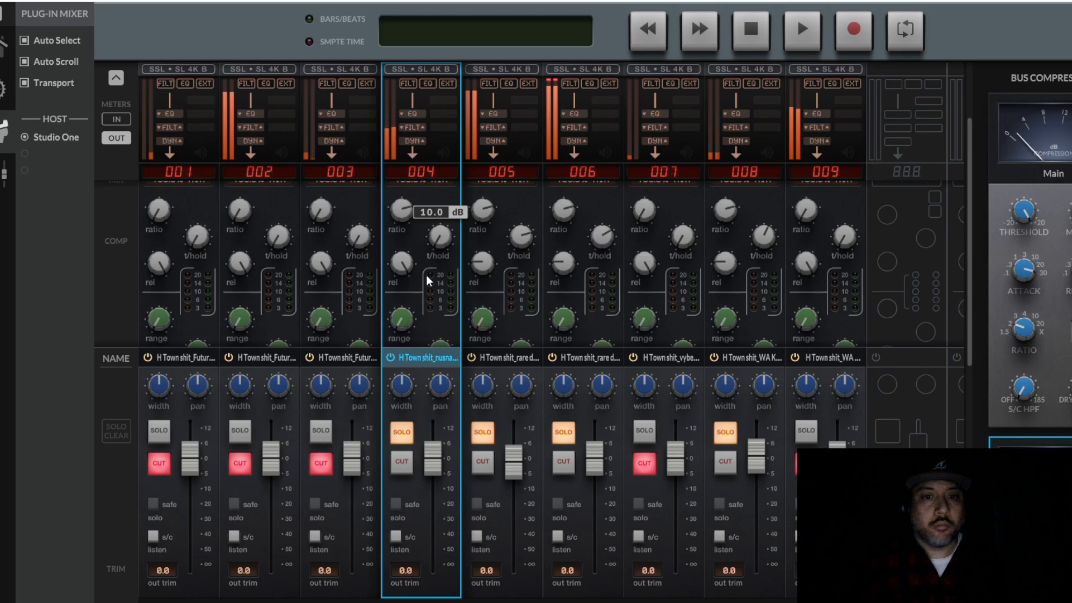
pyautogui.moveTo(401, 262)
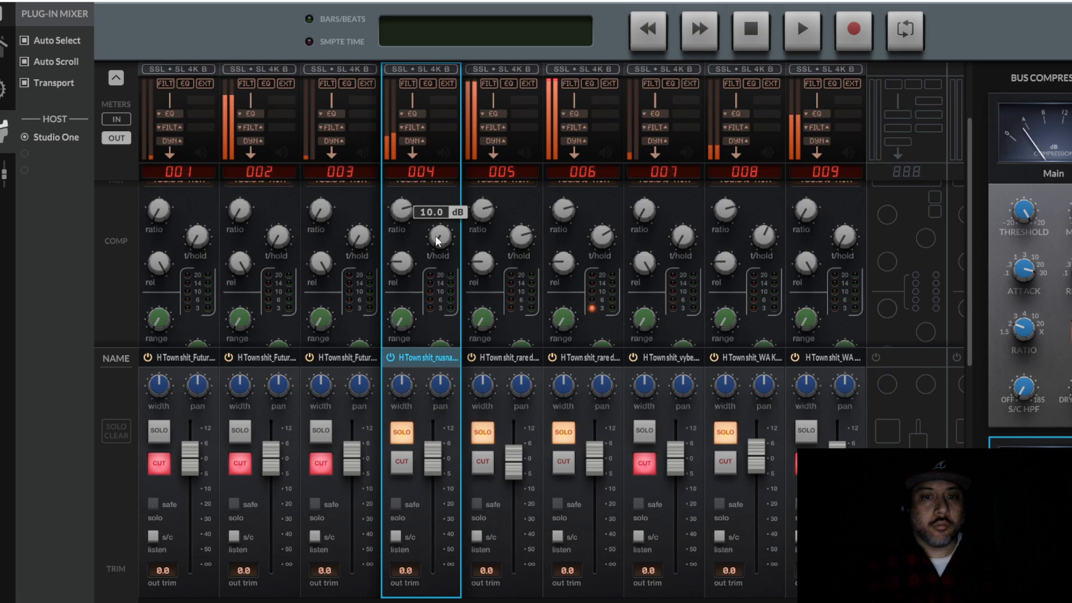
pyautogui.moveTo(436, 237); pyautogui.dragTo(471, 121)
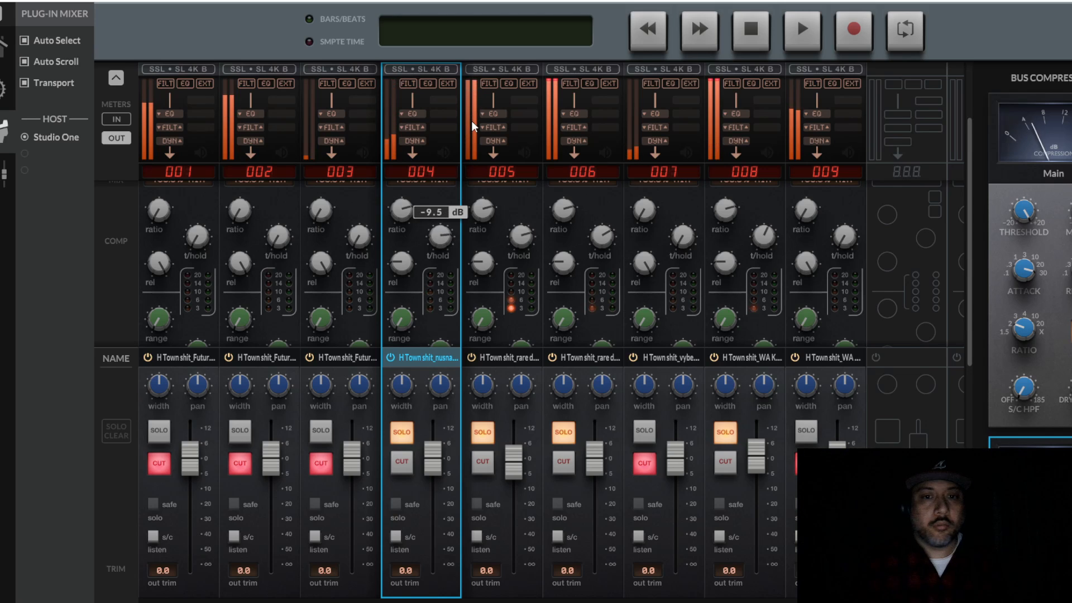
# Step: Shape channel 4's EQ, with the LMF gain at about 1.9 dB, and raise its fader to about 2.2 dB
pyautogui.scroll(-3, 429, 267)
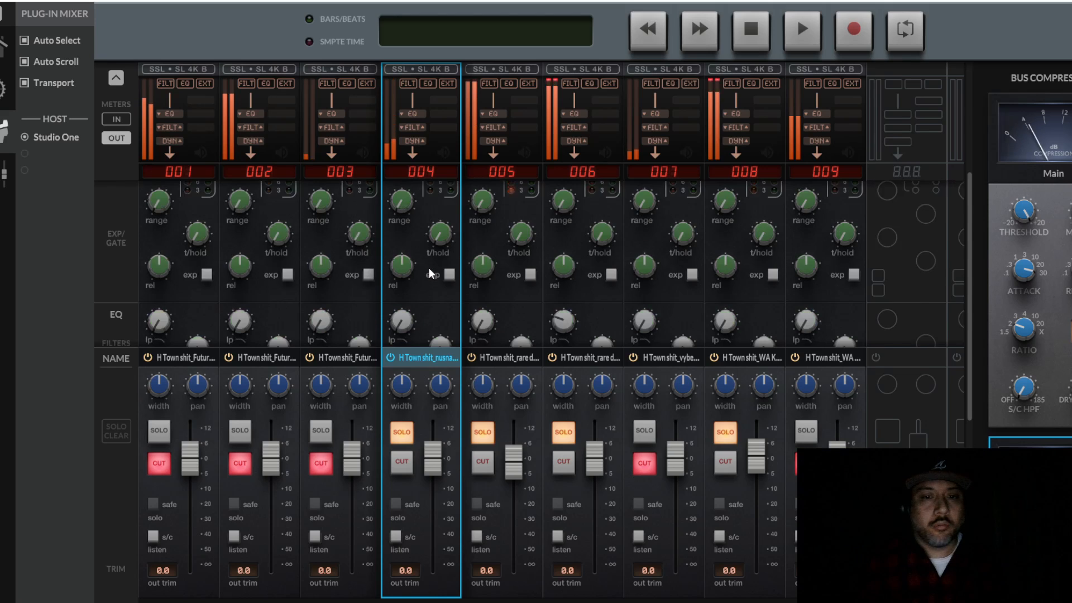
pyautogui.scroll(-2, 428, 267)
pyautogui.scroll(-2, 407, 256)
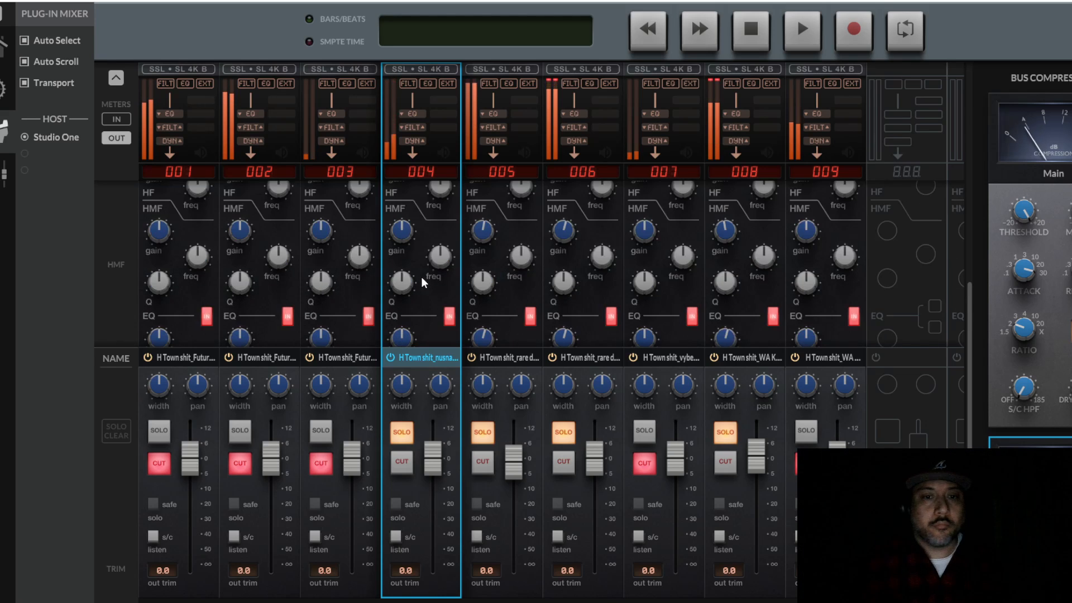
pyautogui.scroll(-2, 416, 280)
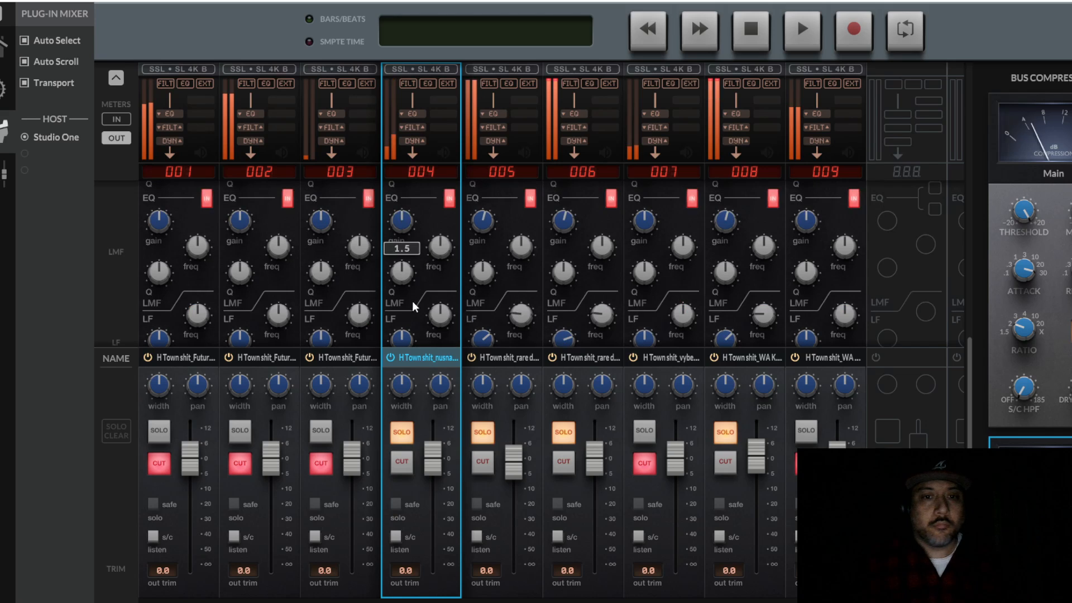
pyautogui.scroll(-1, 414, 305)
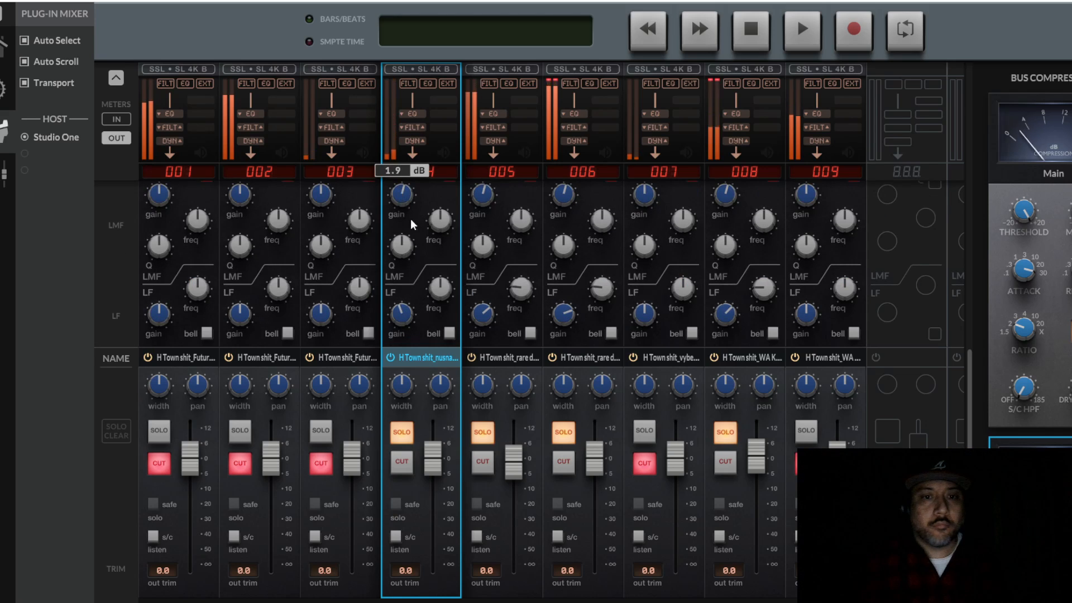
pyautogui.moveTo(432, 450)
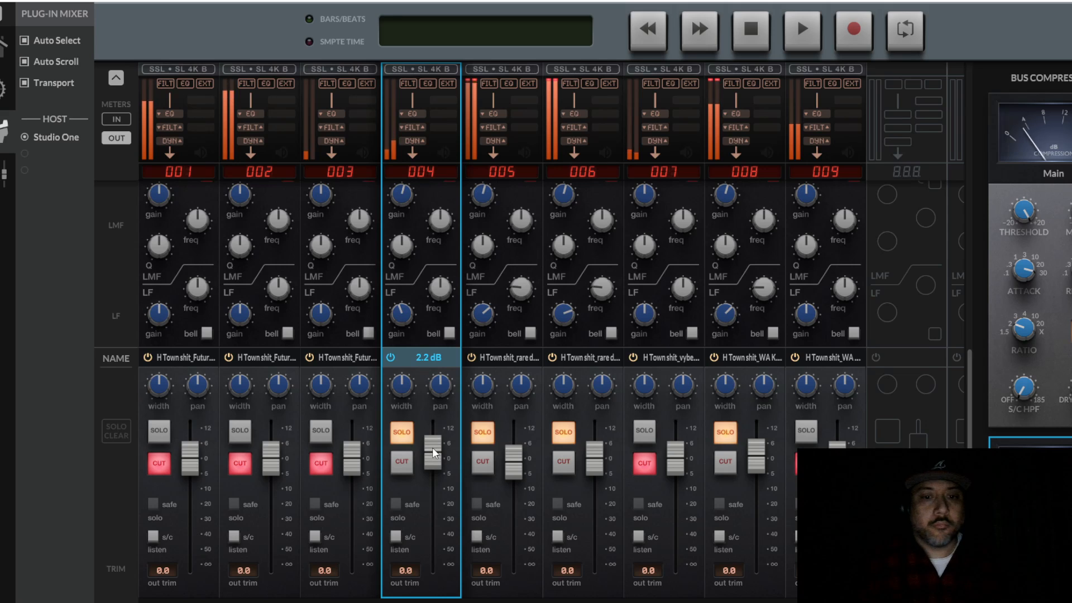
# Step: Switch to Studio One and select the WA Ohh 08 track
pyautogui.hotkey('alt', 'Tab')
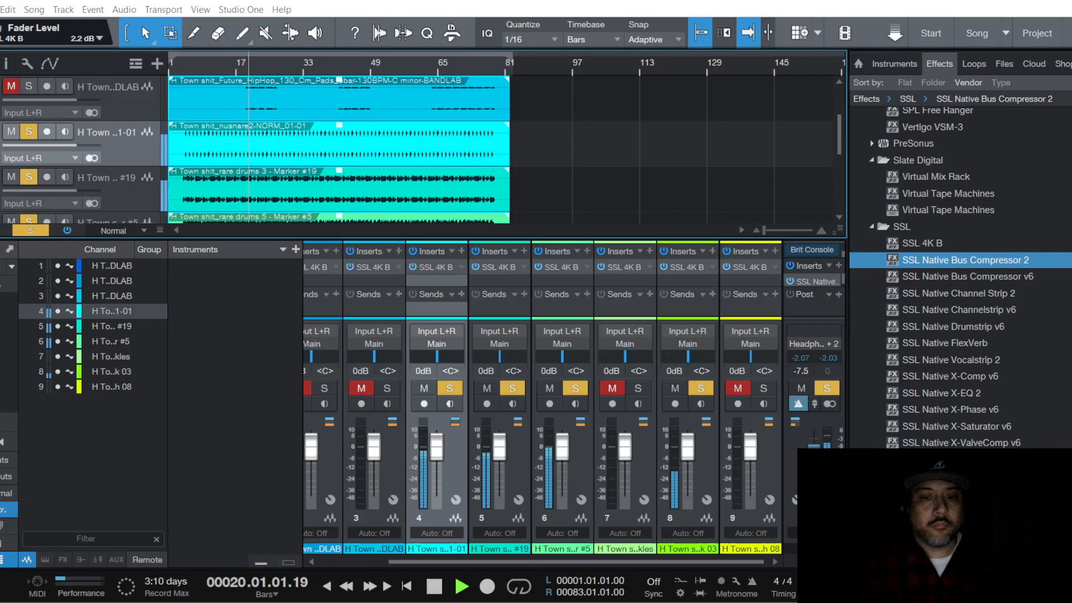
pyautogui.scroll(3, 106, 169)
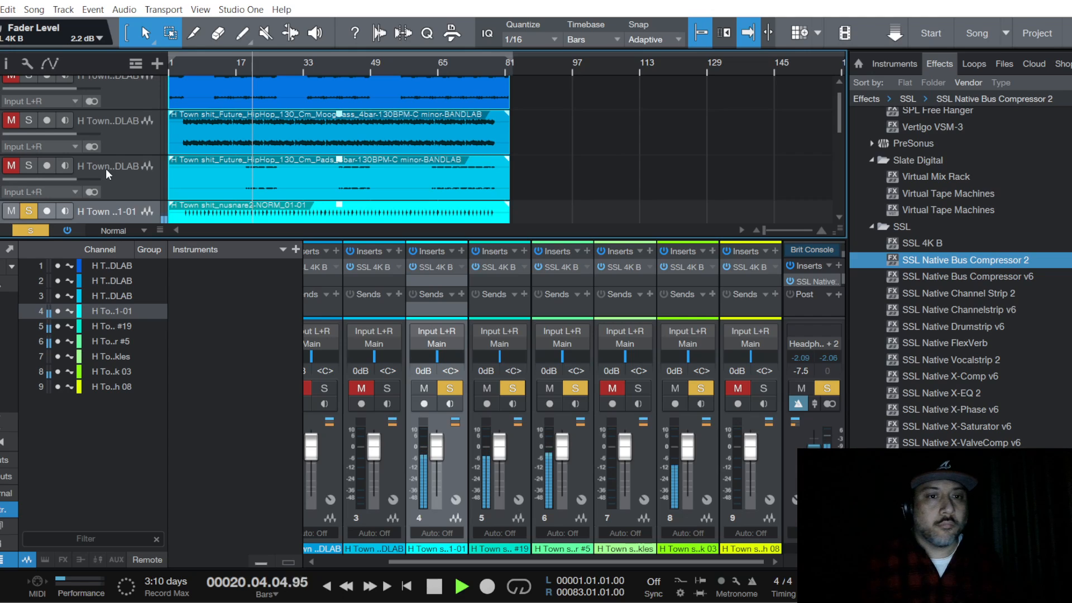
pyautogui.scroll(-3, 105, 168)
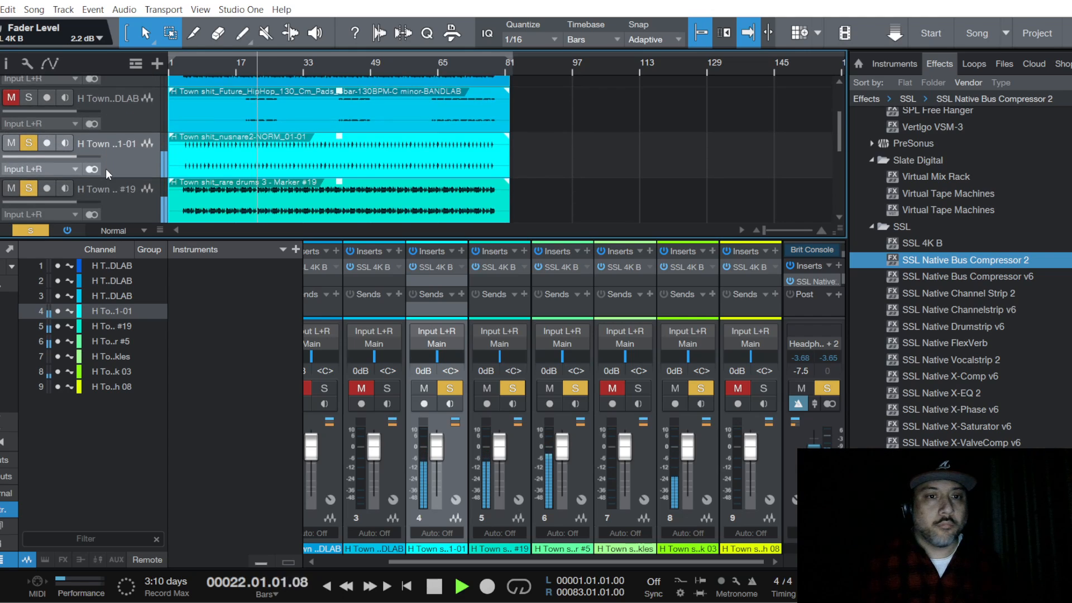
pyautogui.scroll(-5, 106, 169)
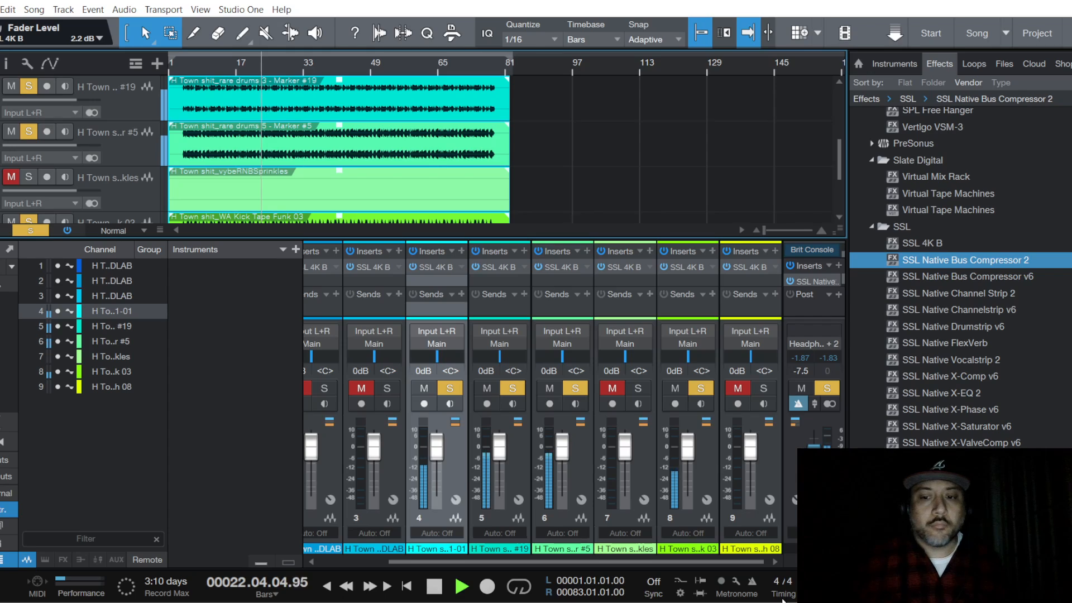
pyautogui.click(782, 602)
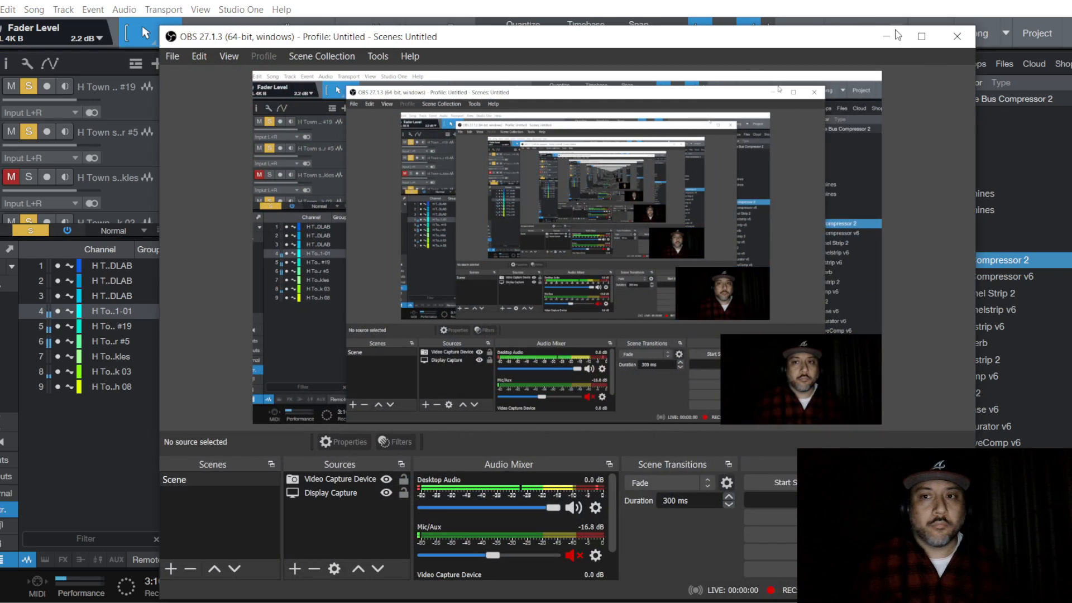
pyautogui.click(886, 36)
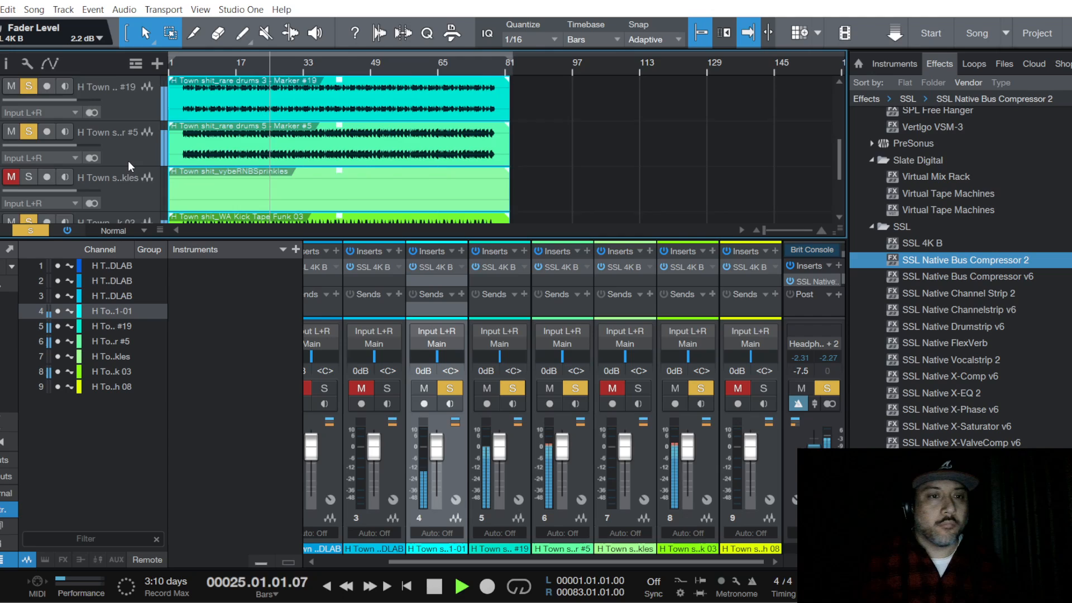
pyautogui.scroll(-4, 128, 160)
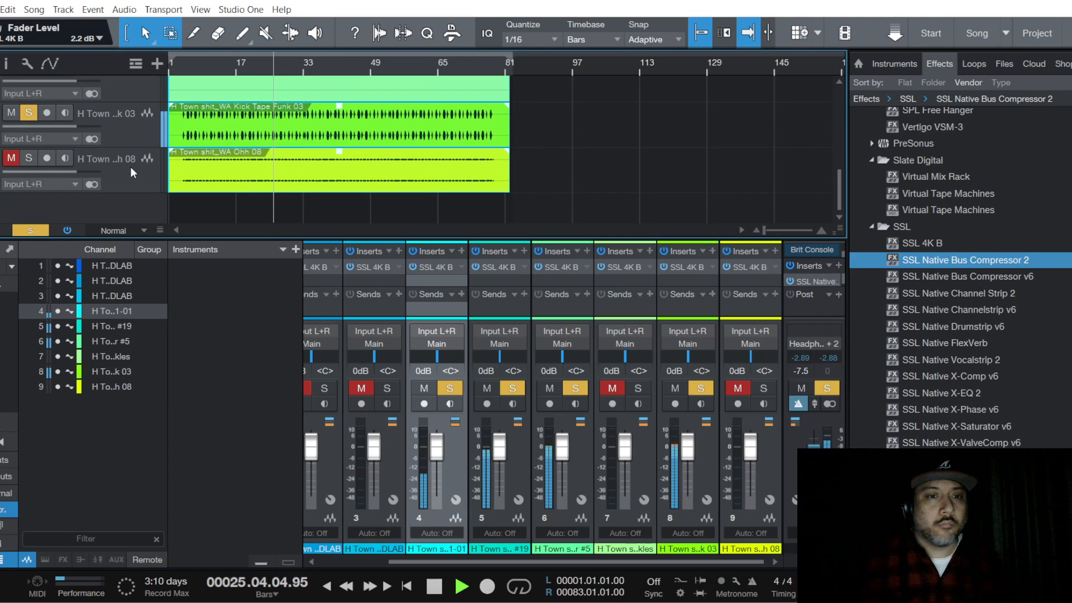
pyautogui.click(130, 166)
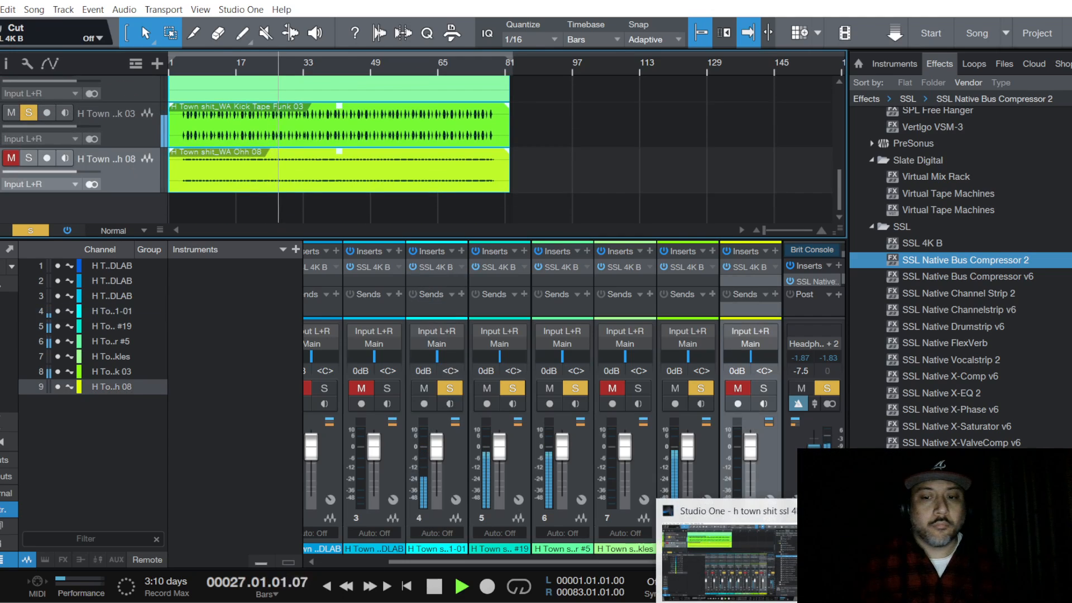
# Step: In the SSL Plug-in Mixer, solo and uncut channel 9, set its fader to about 1.5 dB and raise its mic gain with the preamp enabled
pyautogui.click(731, 602)
pyautogui.click(806, 432)
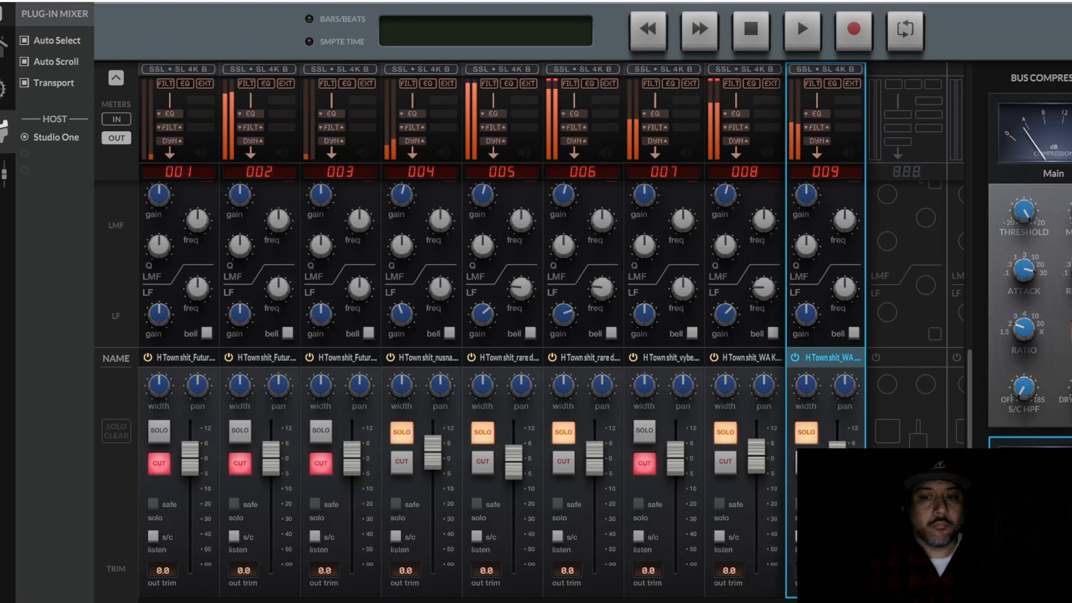
pyautogui.moveTo(837, 459); pyautogui.dragTo(837, 455)
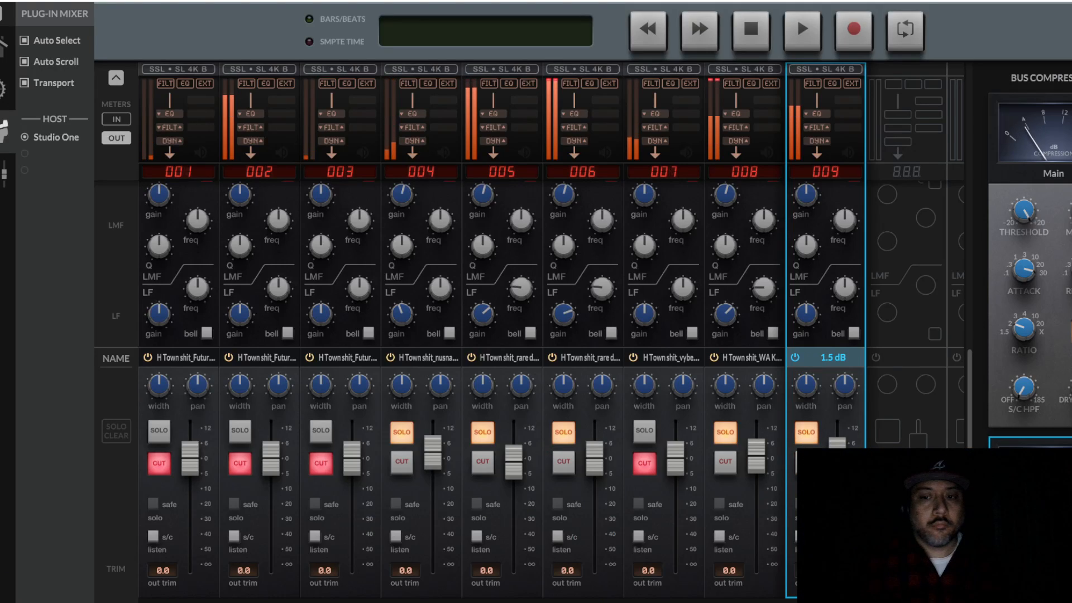
pyautogui.scroll(5, 822, 237)
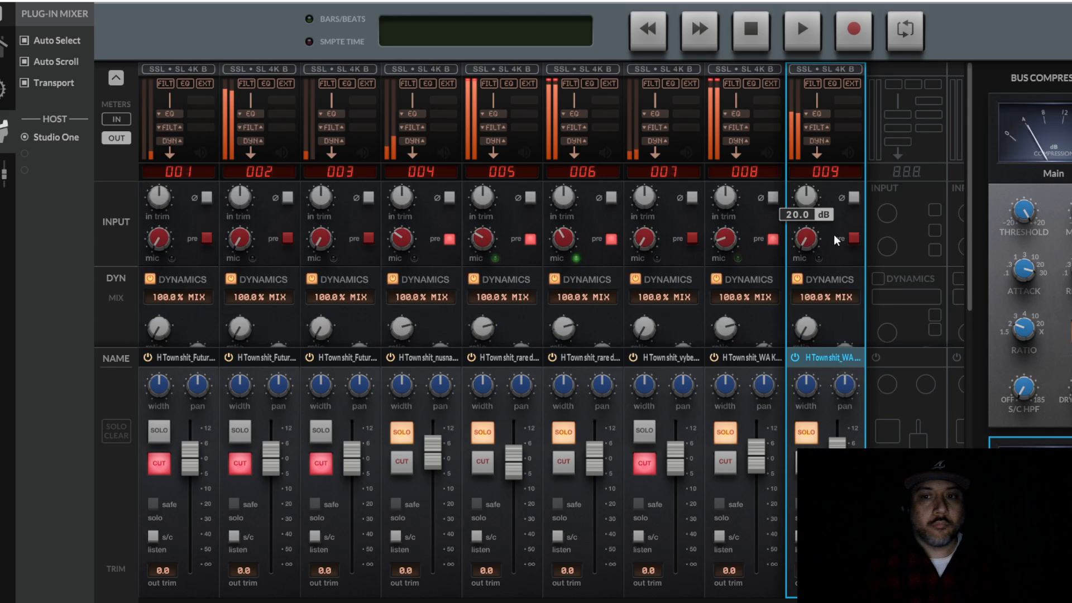
pyautogui.moveTo(808, 241); pyautogui.dragTo(837, 121)
# Step: Compress channel 9 with a higher ratio and a threshold of about -17.4 dB, and set its HF gain to about 2.0 dB
pyautogui.scroll(-3, 828, 240)
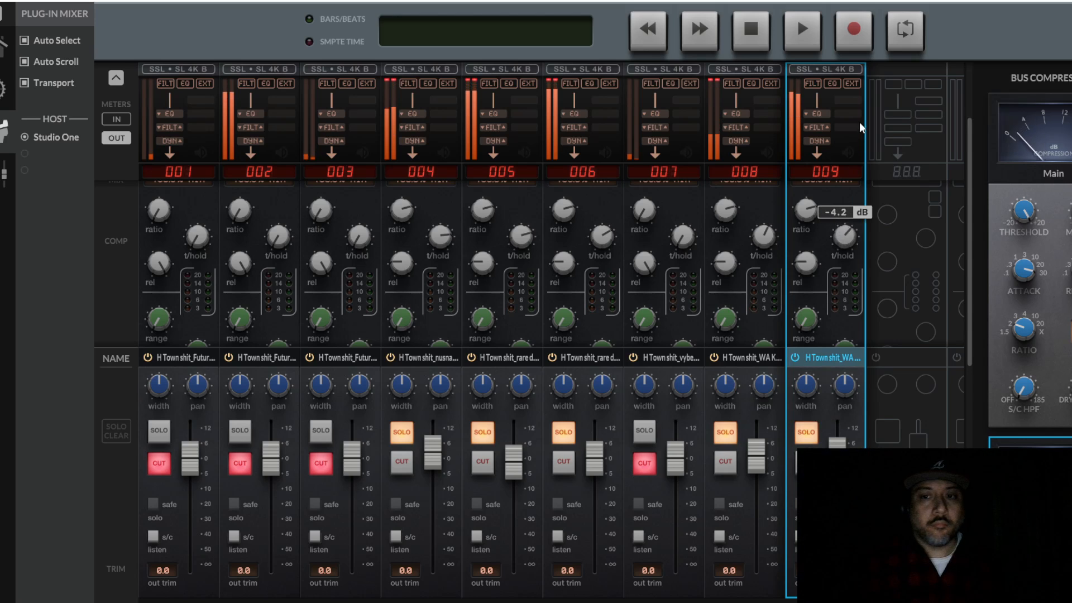
pyautogui.moveTo(859, 122); pyautogui.dragTo(870, 78)
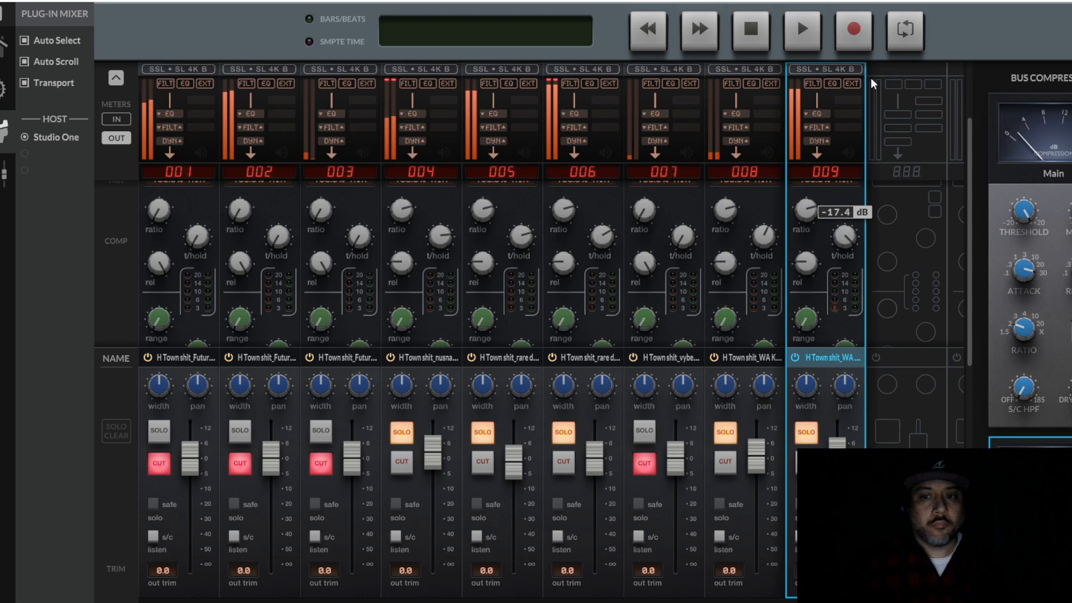
pyautogui.scroll(5, 822, 267)
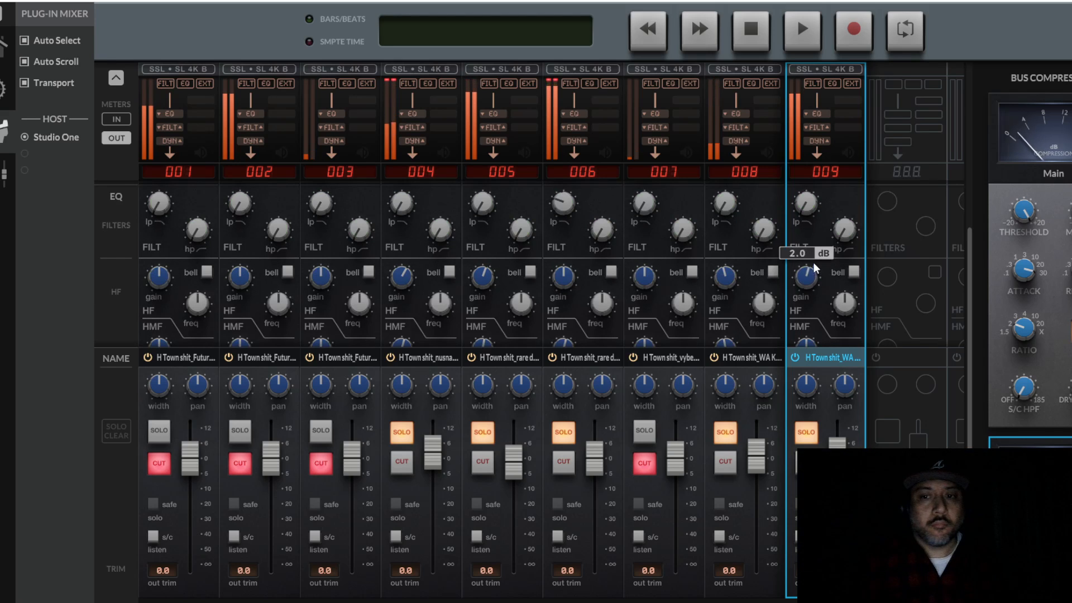
pyautogui.scroll(-3, 820, 270)
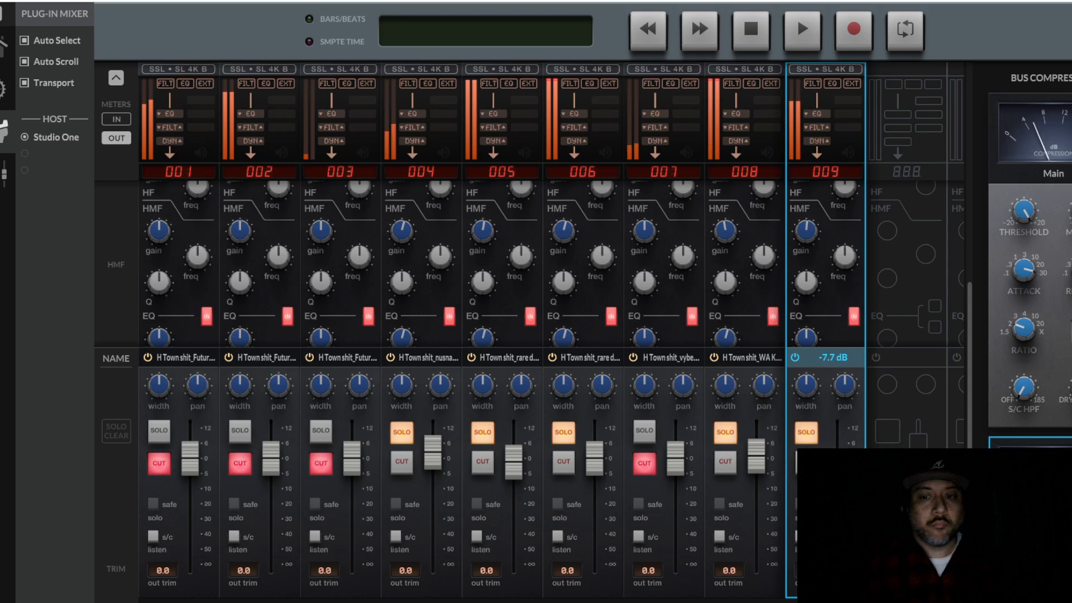
# Step: Lower channel 9's fader to around -7.7 dB and pan the channel to +38
pyautogui.moveTo(837, 482); pyautogui.dragTo(837, 472)
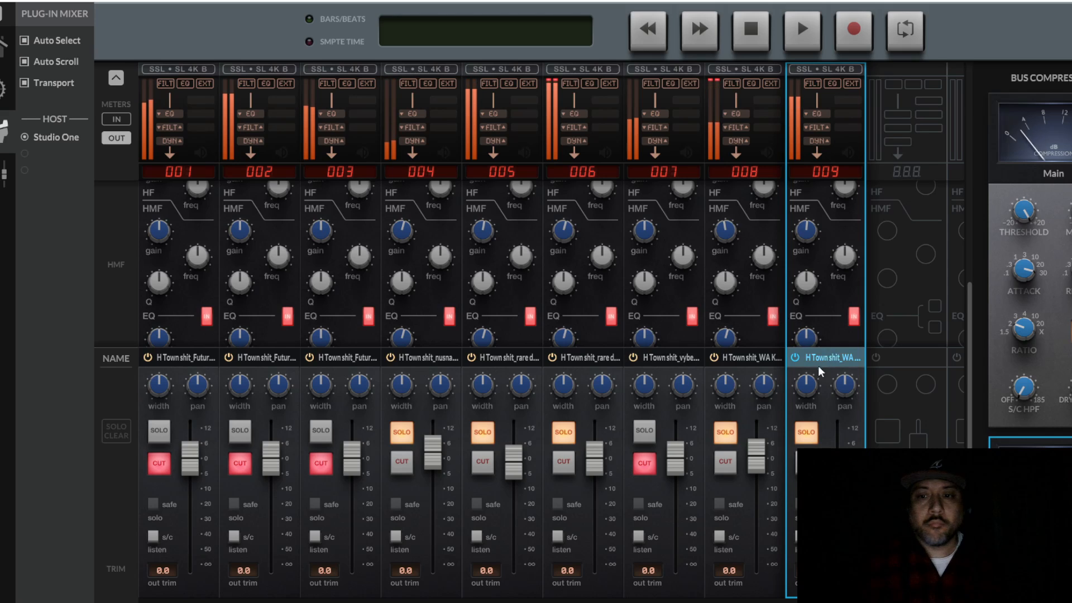
pyautogui.moveTo(840, 387)
pyautogui.moveTo(845, 384); pyautogui.dragTo(854, 350)
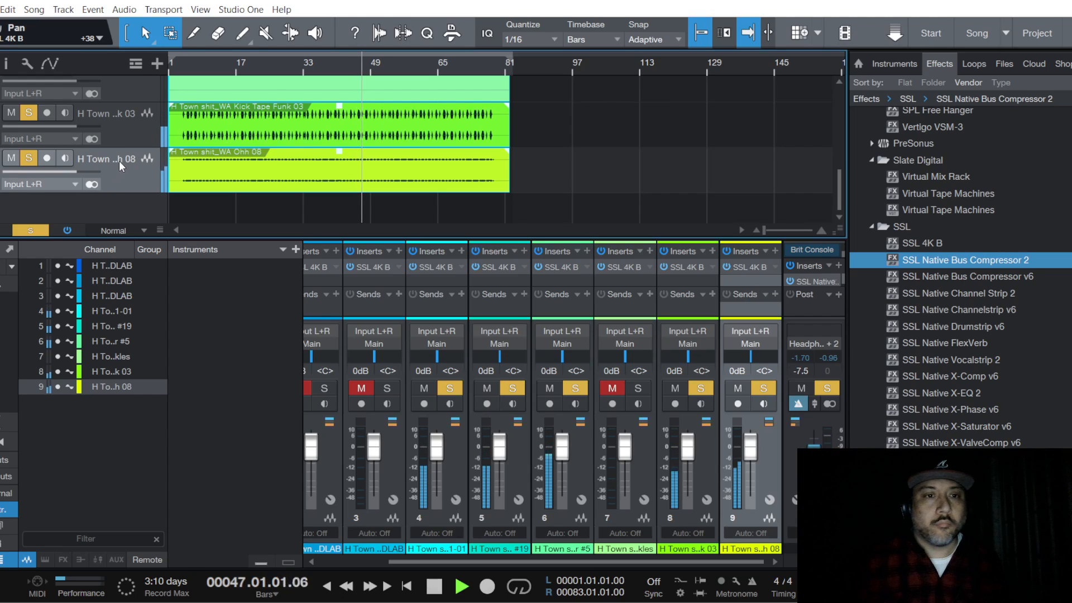
# Step: Switch to Studio One and select the vybeRNBSprinkles track
pyautogui.scroll(2, 119, 161)
pyautogui.scroll(5, 119, 161)
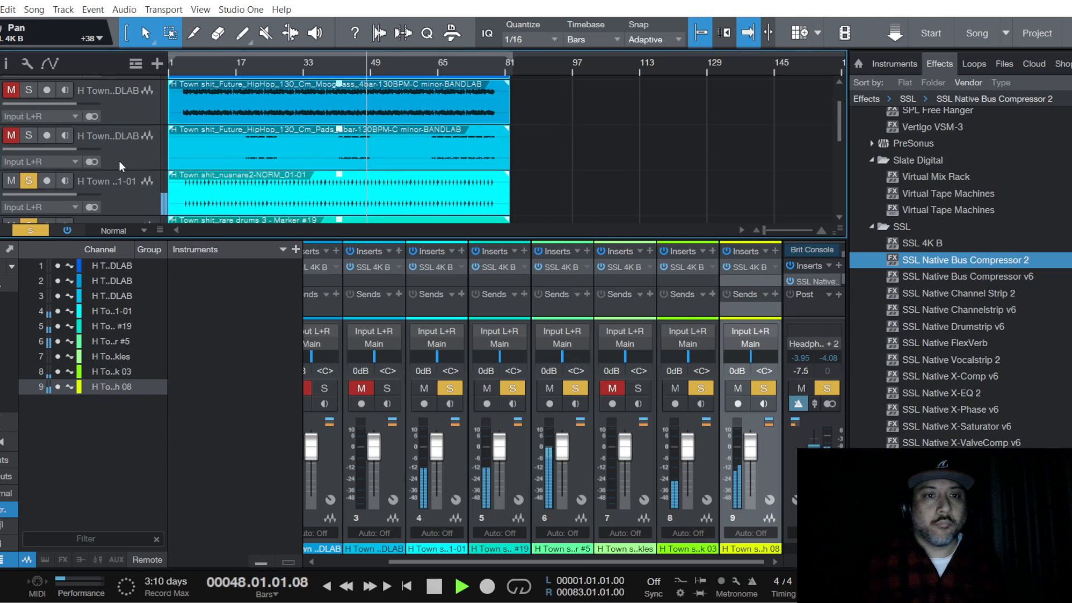
pyautogui.scroll(-7, 119, 161)
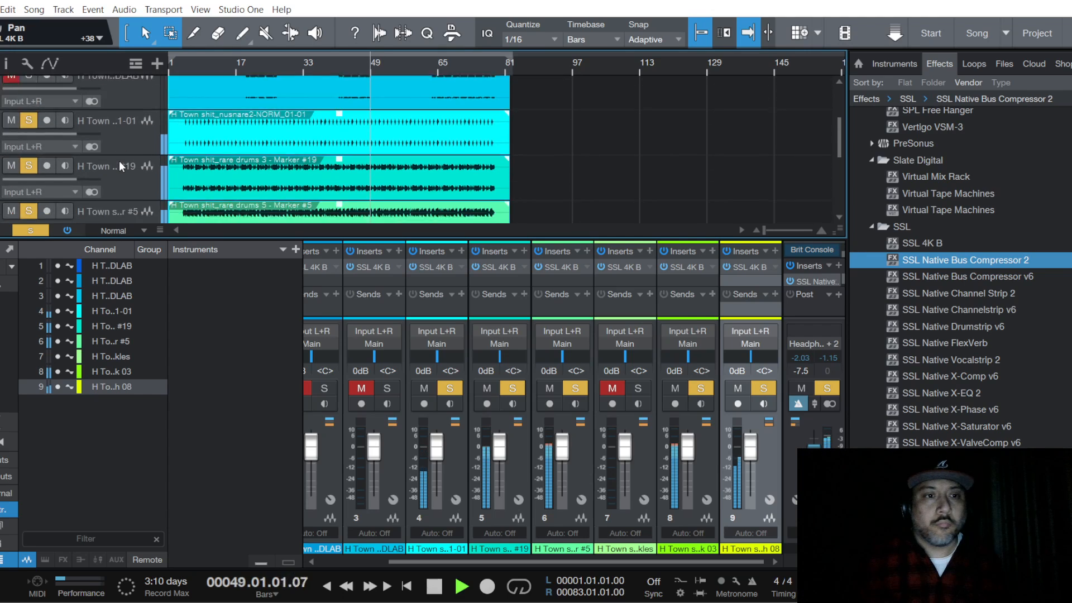
pyautogui.click(133, 156)
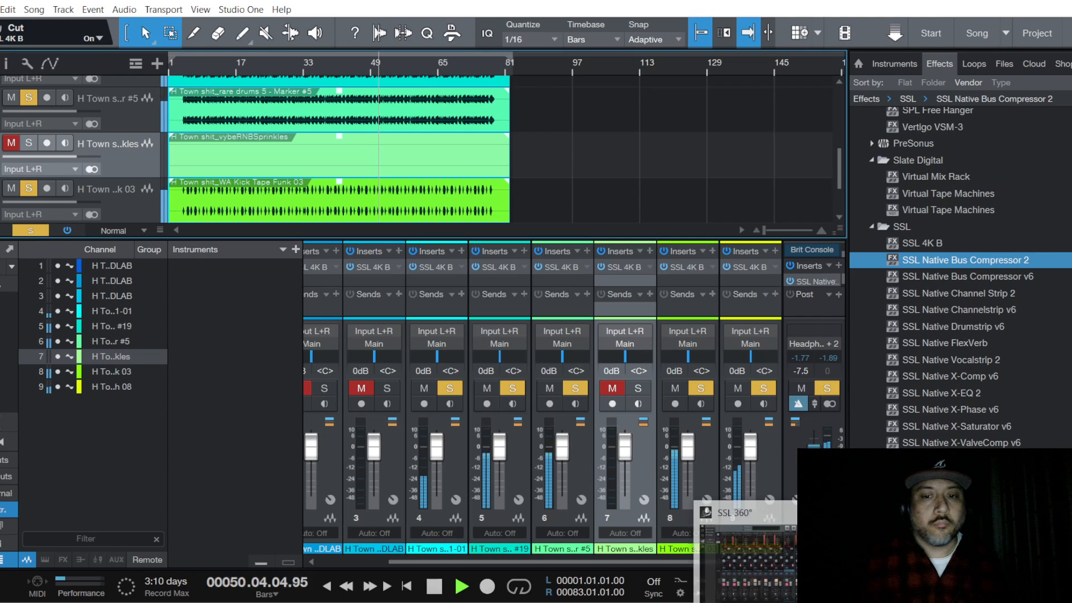
# Step: Unmute and solo the vybeRNBSprinkles channel, restart playback near bar 4 and return to the SSL Plug-in Mixer
pyautogui.press('space')
pyautogui.click(613, 388)
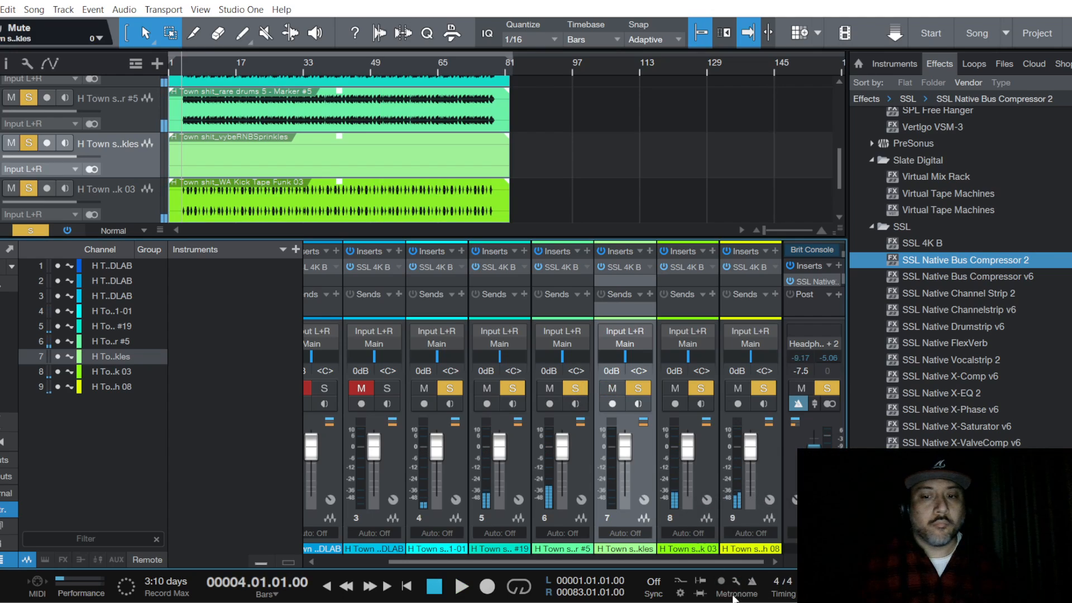
pyautogui.press('space')
pyautogui.click(772, 602)
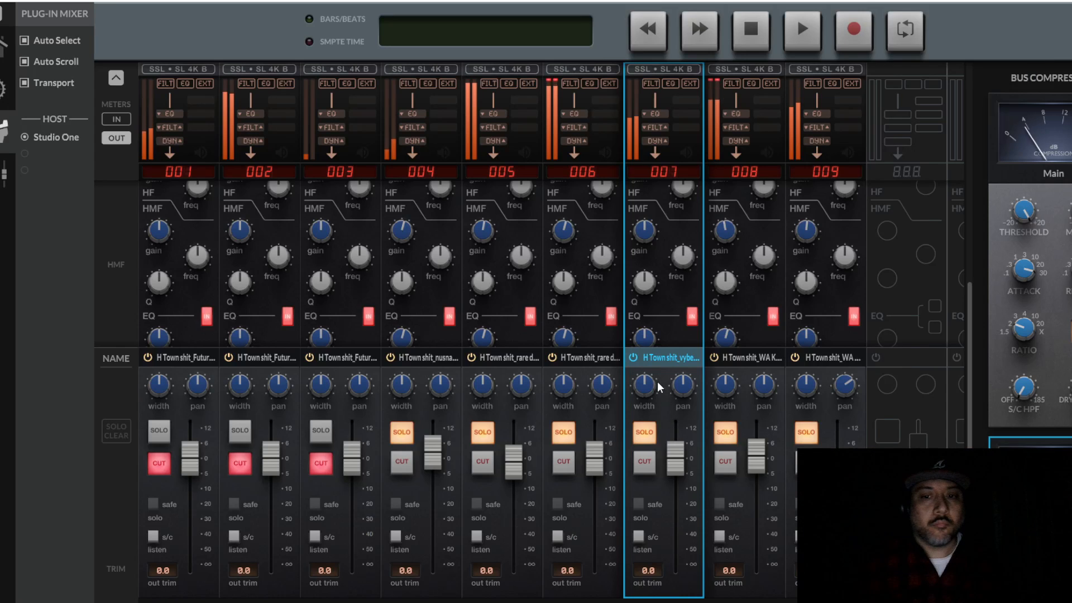
pyautogui.click(772, 601)
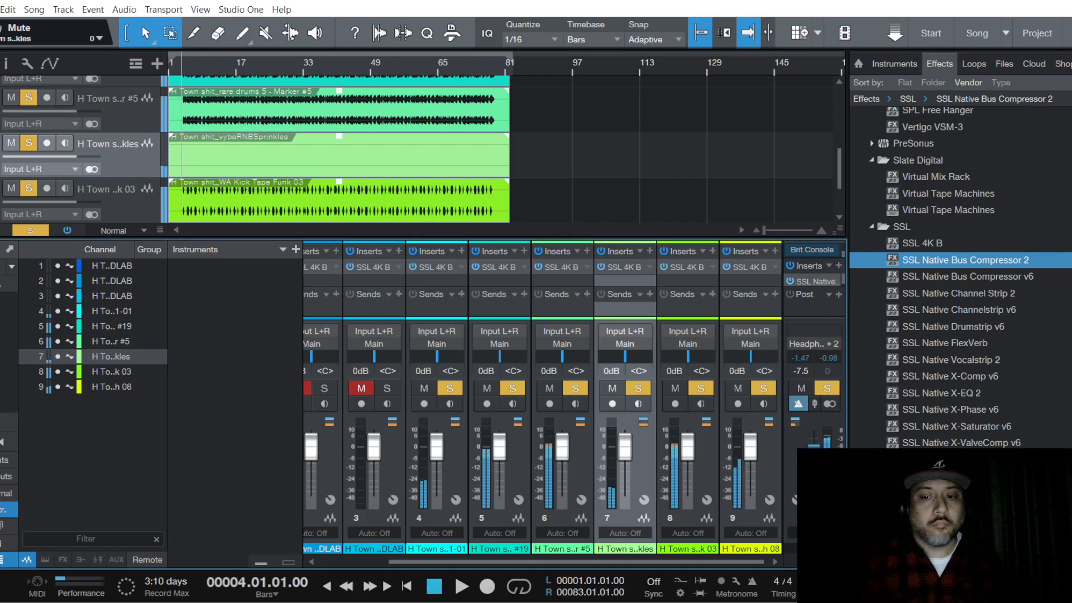
pyautogui.press('space')
pyautogui.click(772, 602)
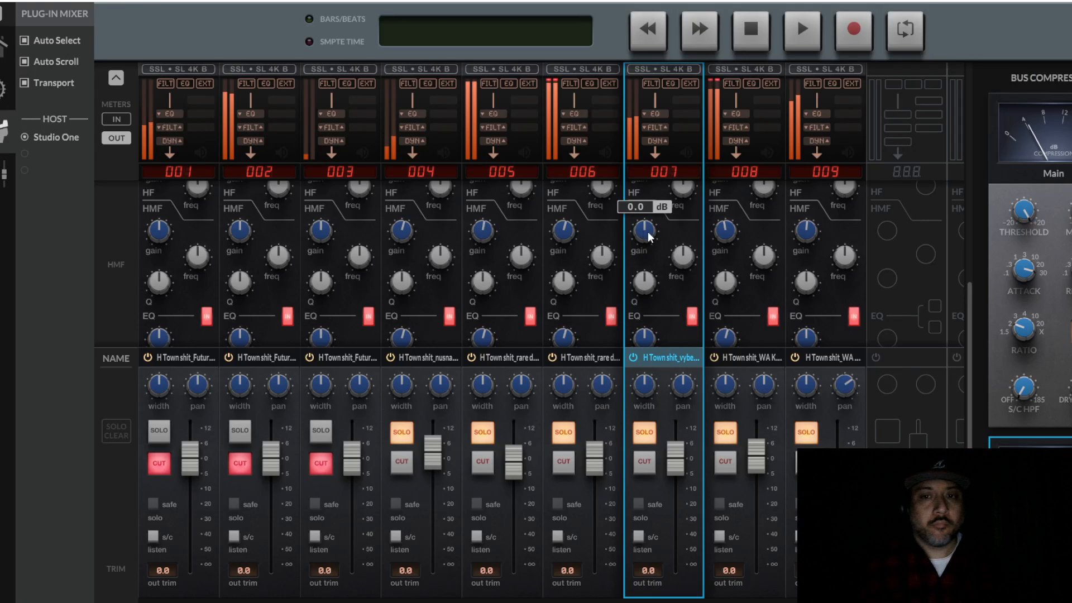
# Step: Enable channel 7's preamp, set its mic gain to about 32.8 dB and restart playback of the song
pyautogui.scroll(5, 653, 228)
pyautogui.click(691, 239)
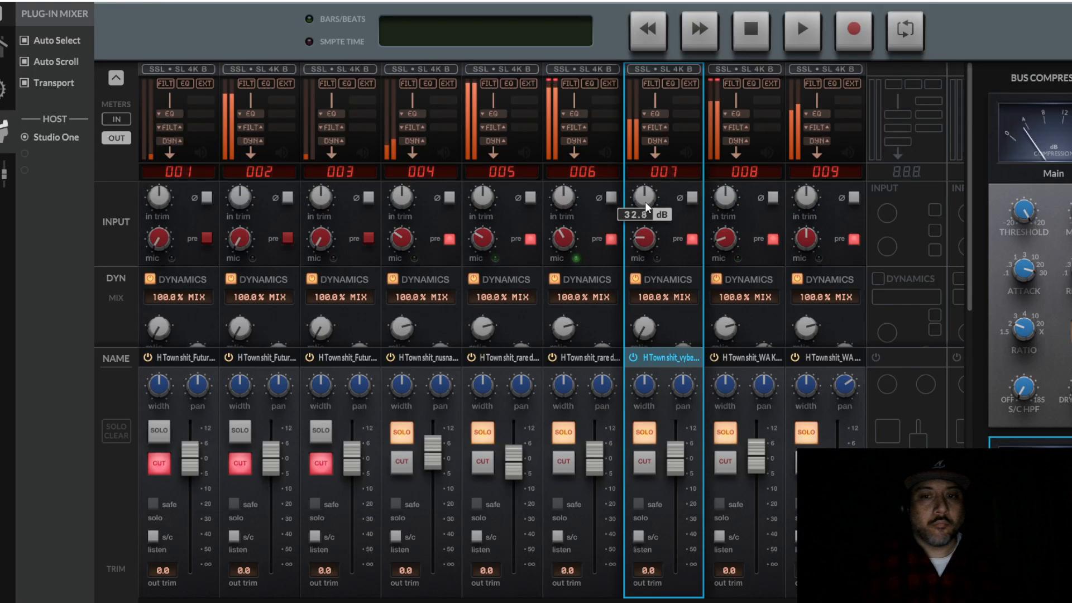
pyautogui.click(773, 602)
pyautogui.press('space')
pyautogui.press('space')
pyautogui.click(772, 602)
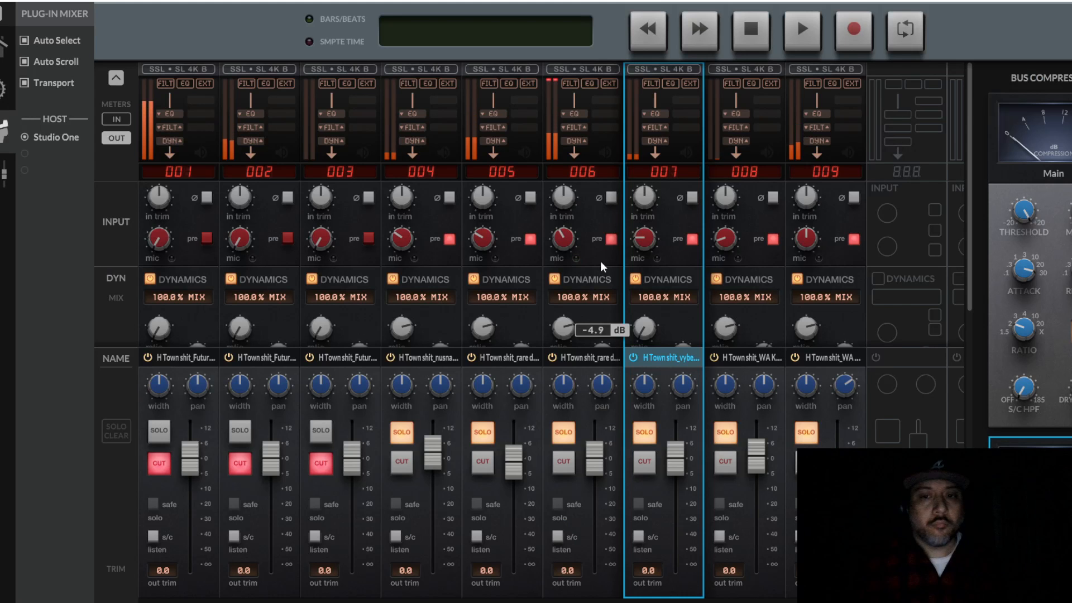
# Step: Raise channel 7's mic gain to about 57.0 dB and replay the section from the start point
pyautogui.moveTo(645, 245); pyautogui.dragTo(649, 168)
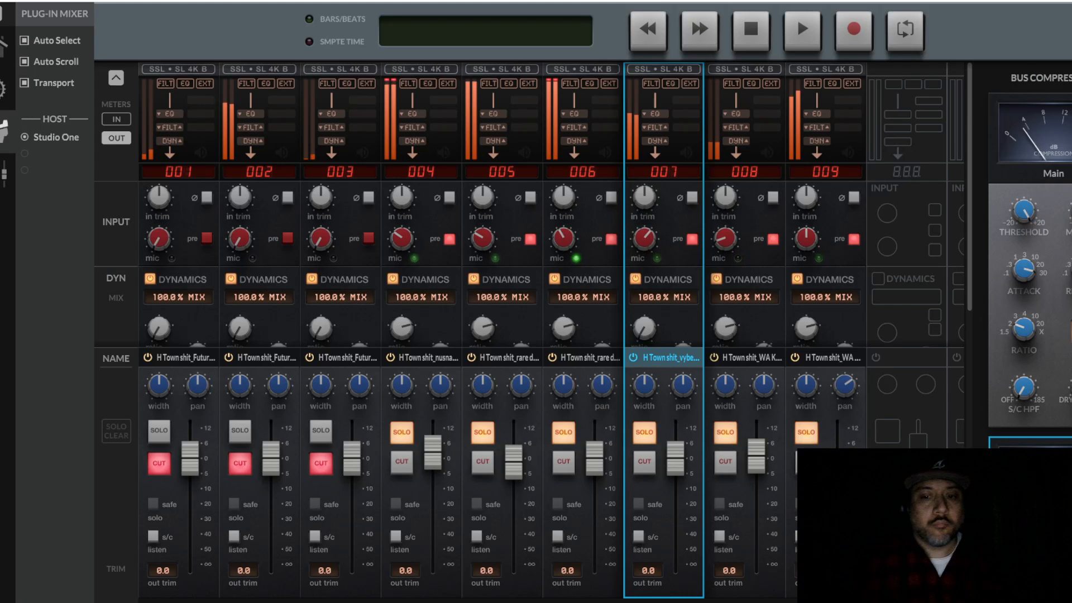
pyautogui.click(773, 602)
pyautogui.press('space')
pyautogui.press('space')
pyautogui.click(773, 601)
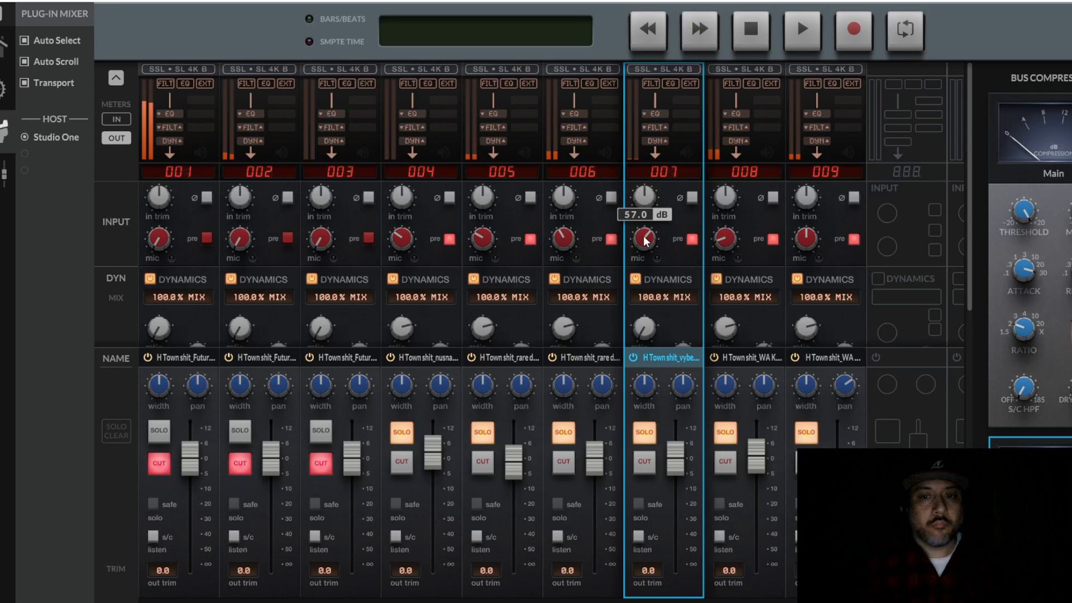
# Step: Set channel 7's compressor ratio to 10:1
pyautogui.scroll(-2, 670, 287)
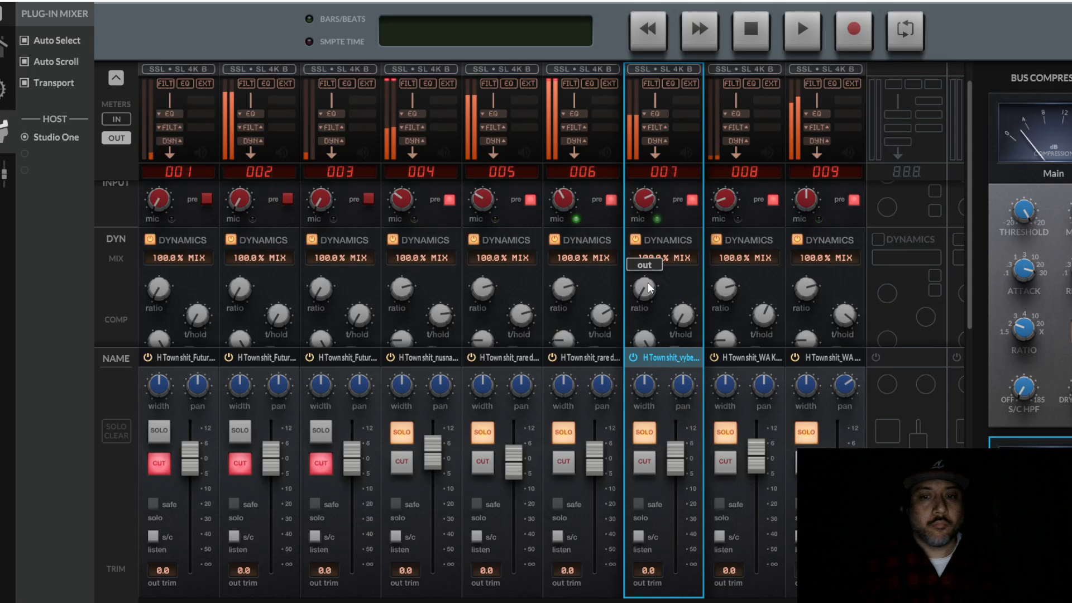
pyautogui.moveTo(648, 283); pyautogui.dragTo(655, 193)
pyautogui.scroll(-2, 671, 260)
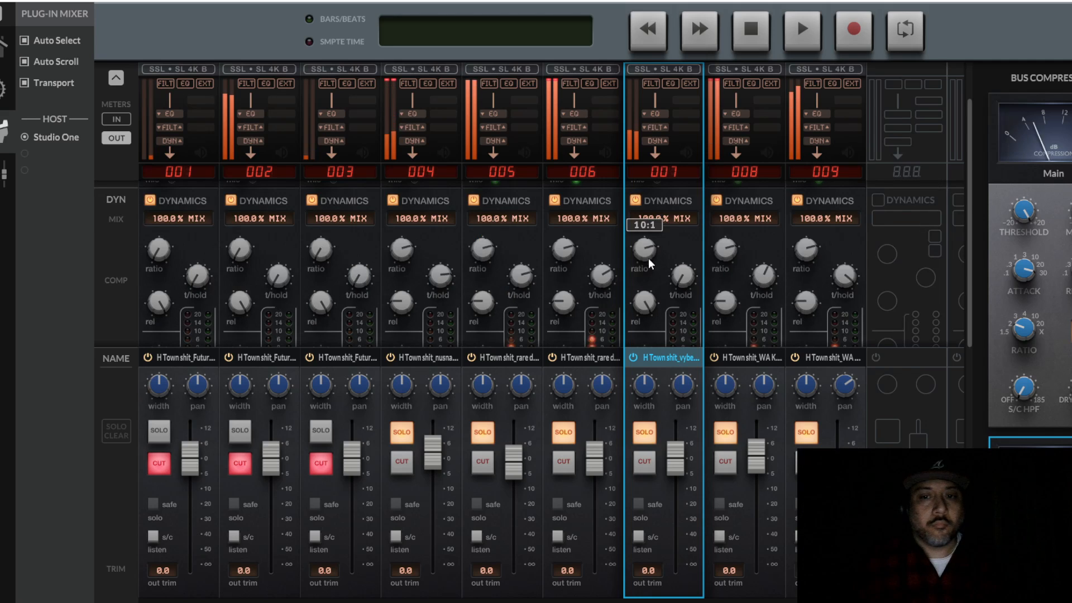
# Step: Turn down channel 7's compressor release to match the setting on channel 6, and restart the song's playback
pyautogui.moveTo(647, 302); pyautogui.dragTo(658, 479)
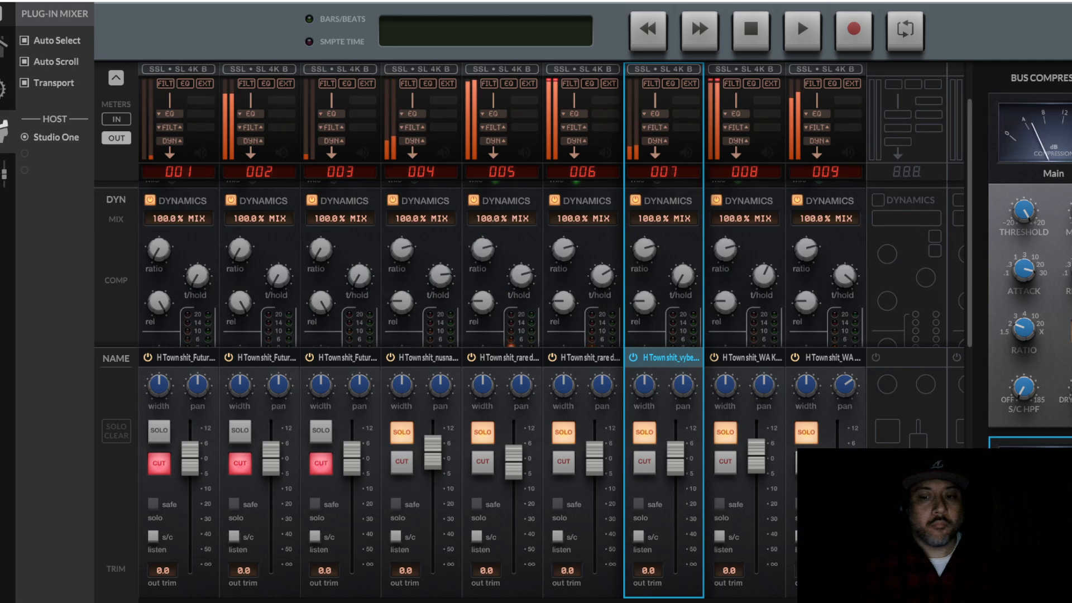
pyautogui.hotkey('alt', 'Tab')
pyautogui.press('space')
pyautogui.press('space')
pyautogui.hotkey('alt', 'Tab')
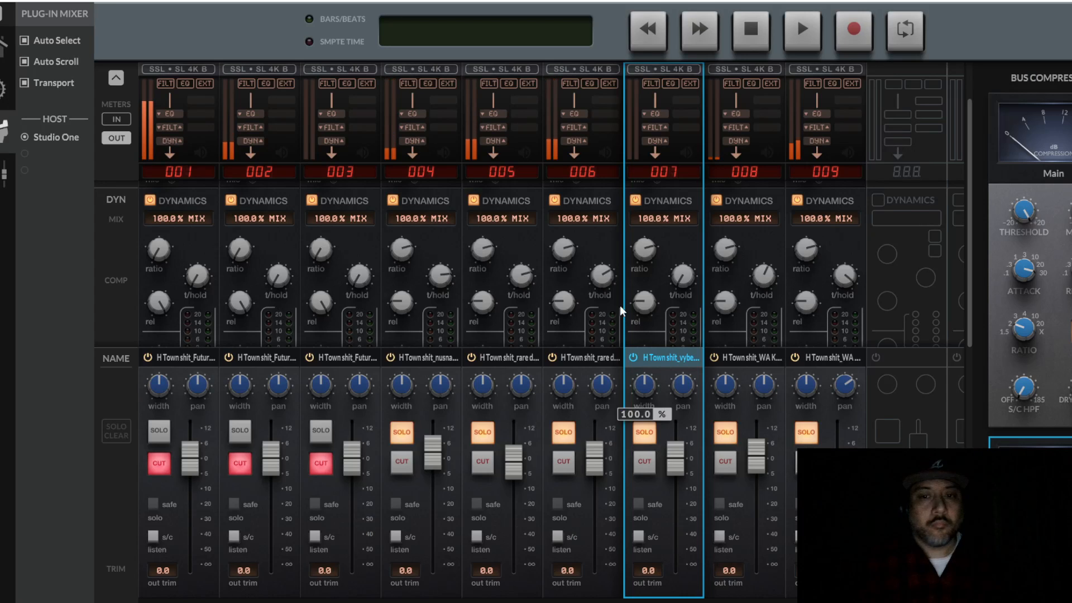
# Step: Set channel 7's compressor threshold to -20.0 dB while replaying the section
pyautogui.moveTo(685, 277); pyautogui.dragTo(685, 178)
pyautogui.scroll(-2, 660, 279)
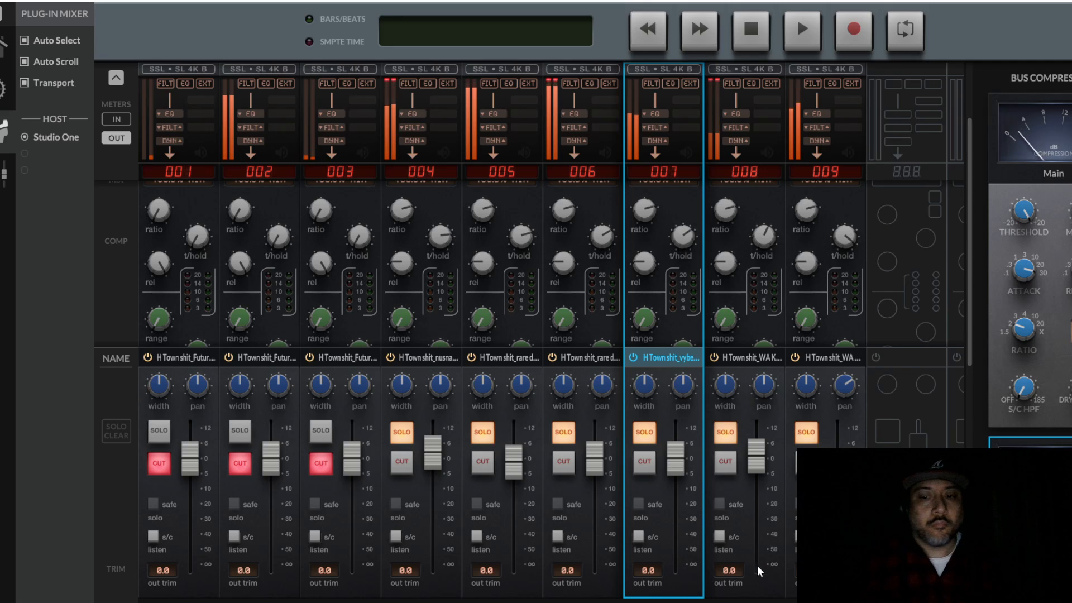
pyautogui.hotkey('alt', 'Tab')
pyautogui.hotkey('alt', 'Tab')
pyautogui.moveTo(686, 248); pyautogui.dragTo(686, 229)
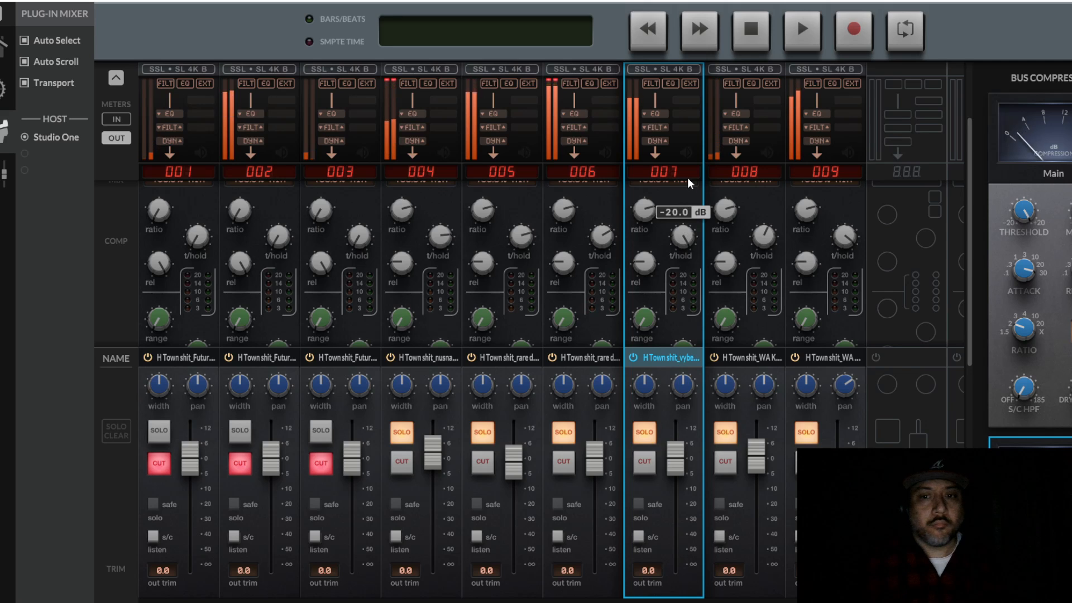
pyautogui.hotkey('alt', 'Tab')
pyautogui.hotkey('alt', 'Tab')
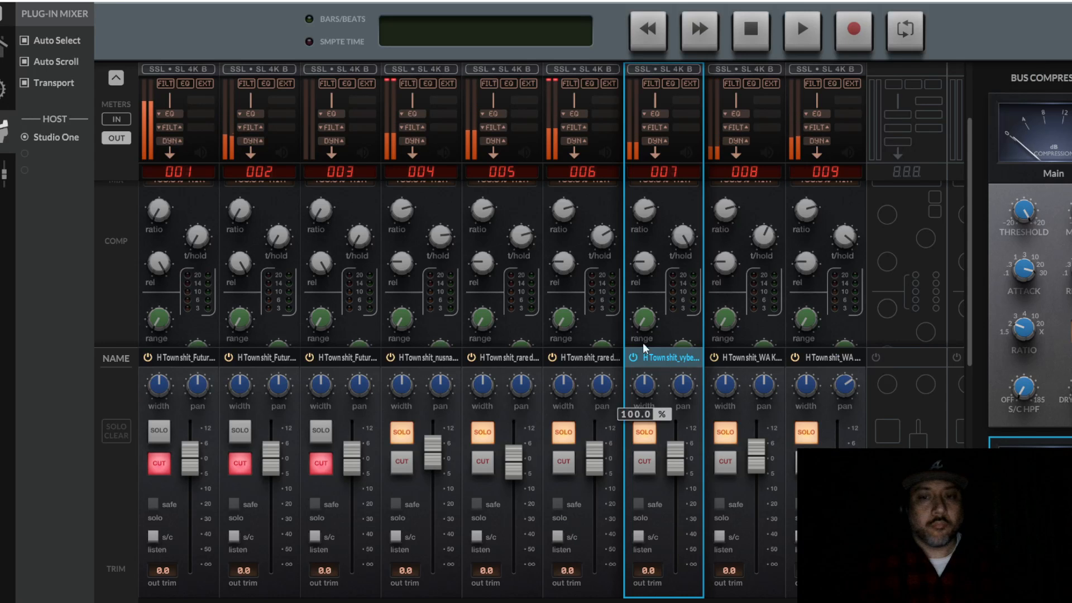
# Step: Raise channel 7's input trim to about 6.9 dB and lower its fader to about -6.2 dB
pyautogui.moveTo(680, 222)
pyautogui.scroll(3, 669, 251)
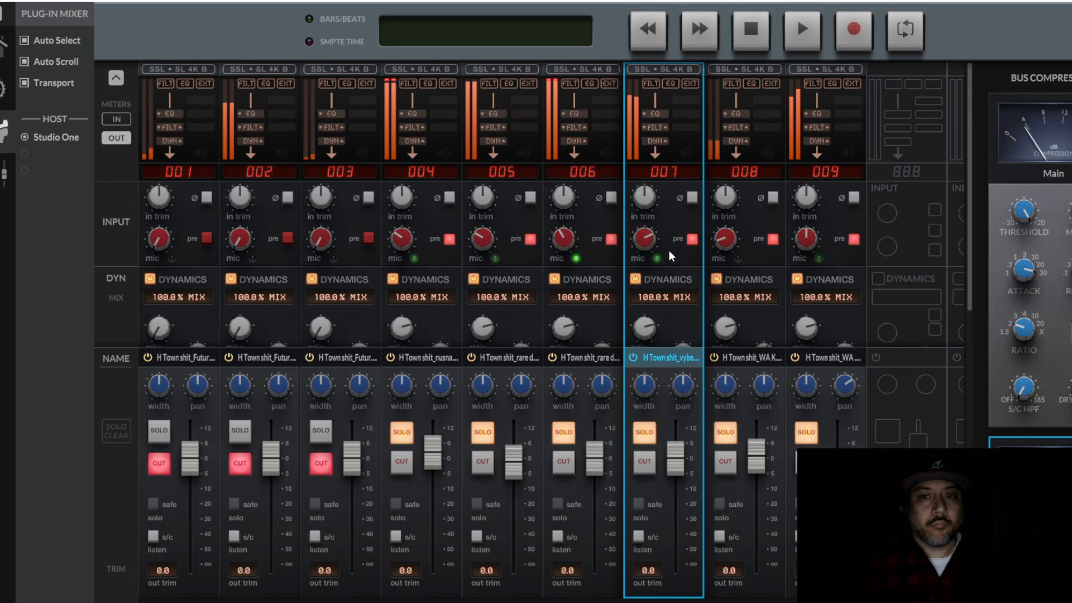
pyautogui.hotkey('alt', 'Tab')
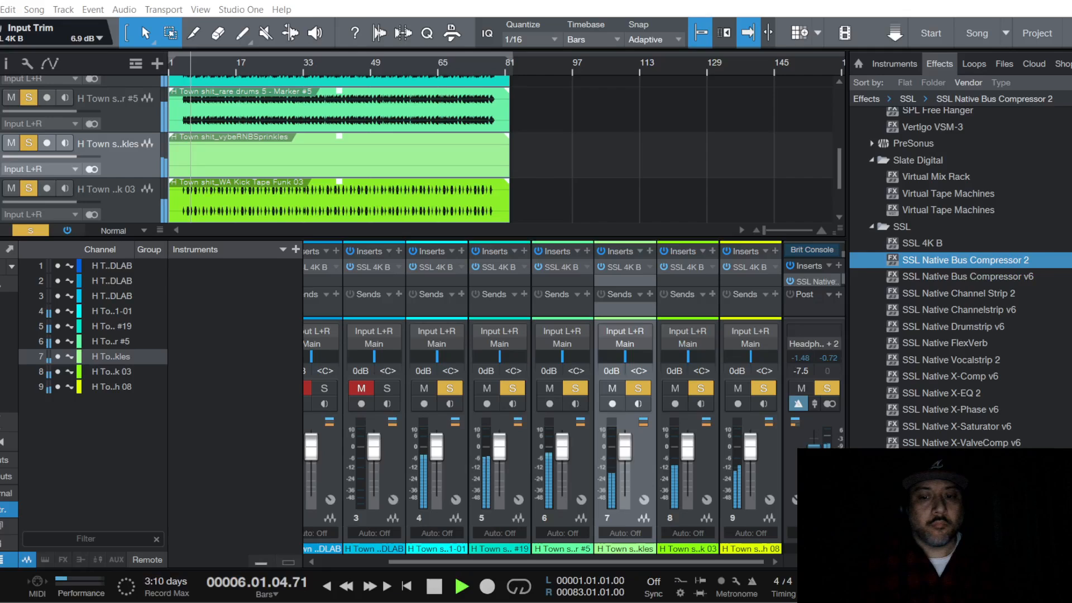
pyautogui.hotkey('alt', 'Tab')
pyautogui.moveTo(675, 459); pyautogui.dragTo(677, 481)
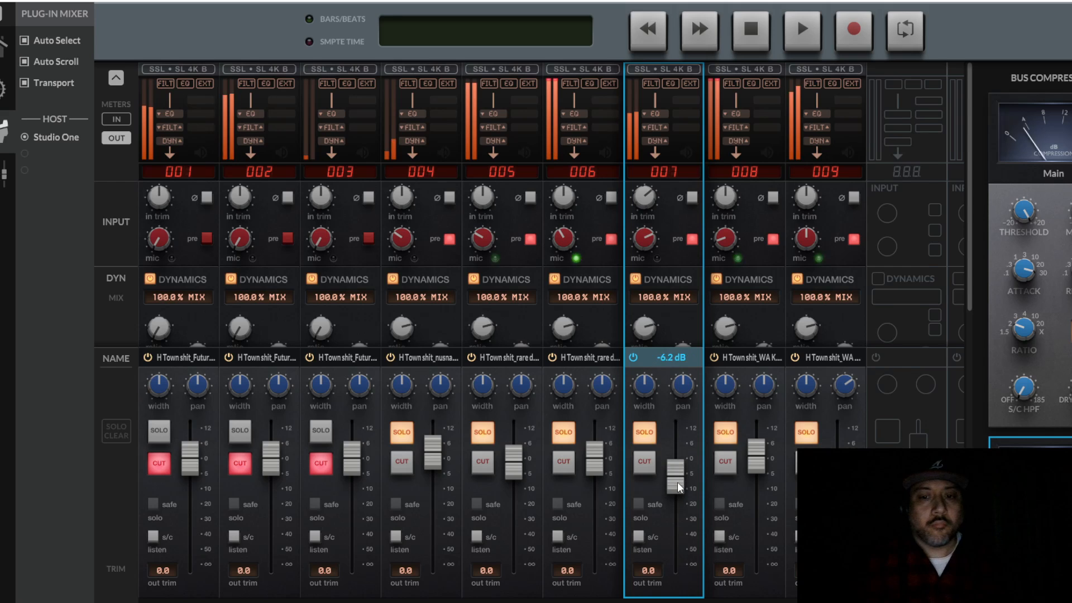
# Step: Boost channel 7's HF EQ gain to about 1.4 dB
pyautogui.scroll(-3, 664, 306)
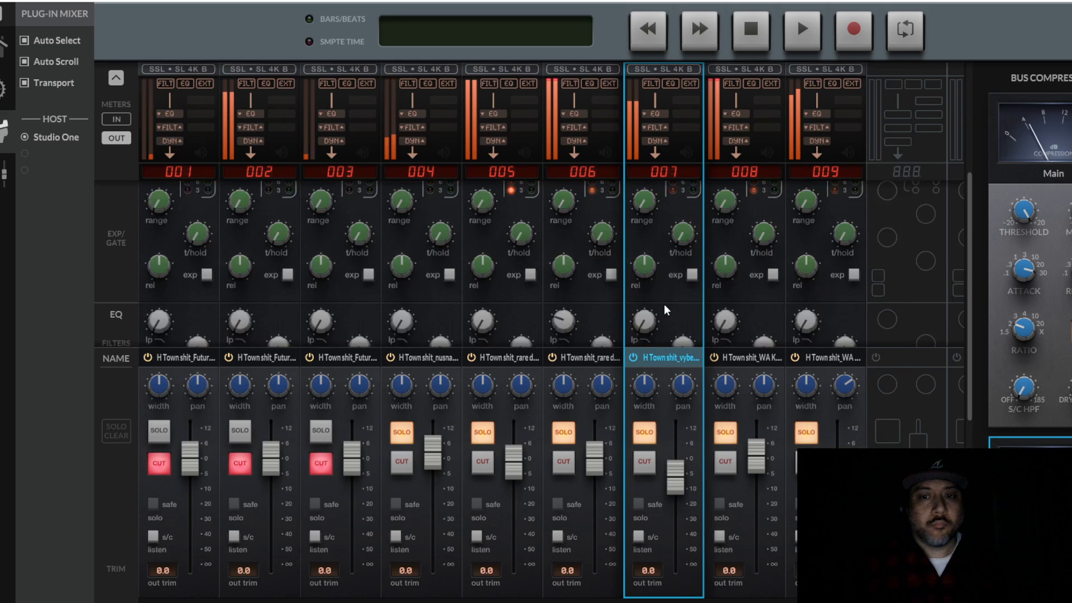
pyautogui.scroll(-3, 655, 310)
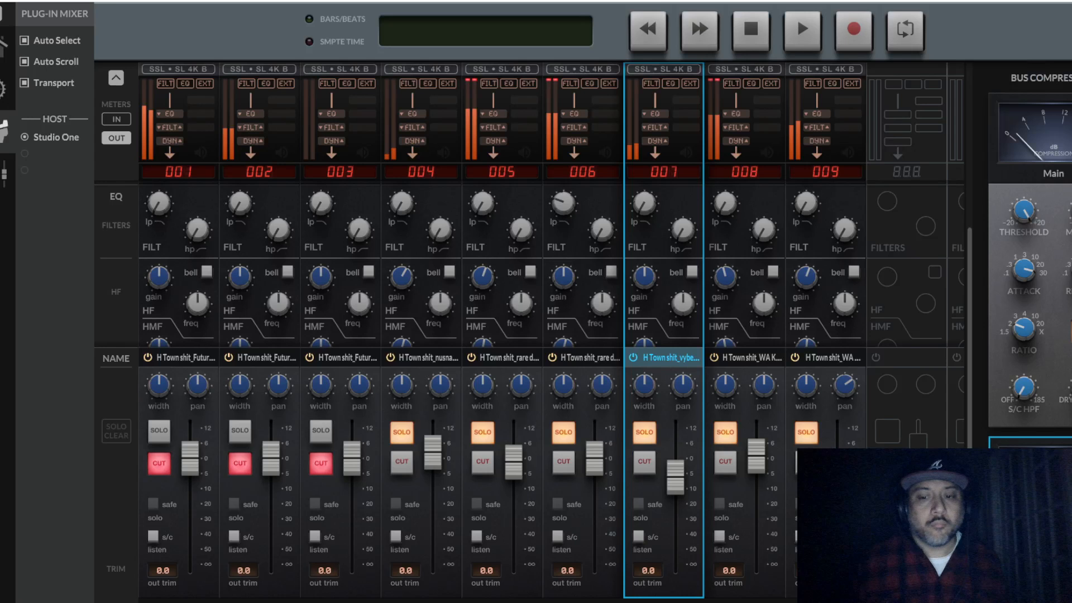
pyautogui.moveTo(651, 310)
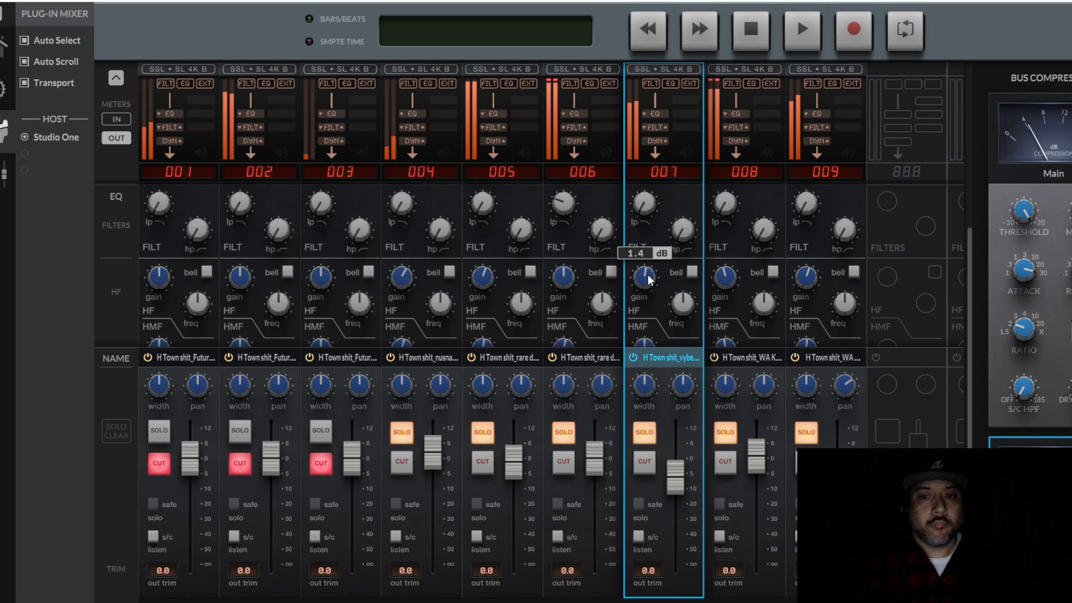
pyautogui.scroll(-3, 658, 297)
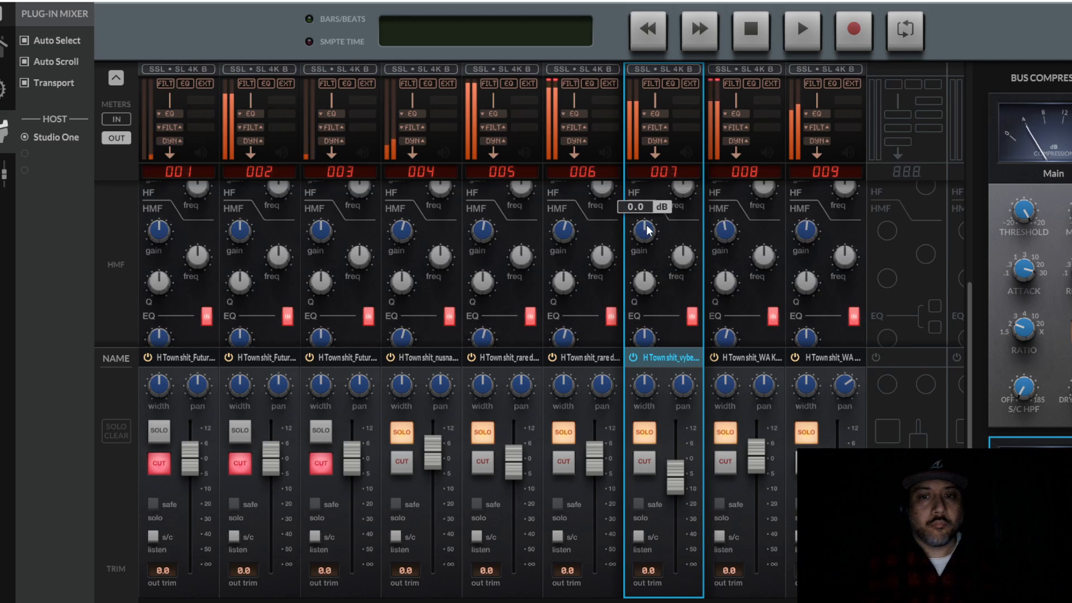
pyautogui.scroll(-3, 662, 267)
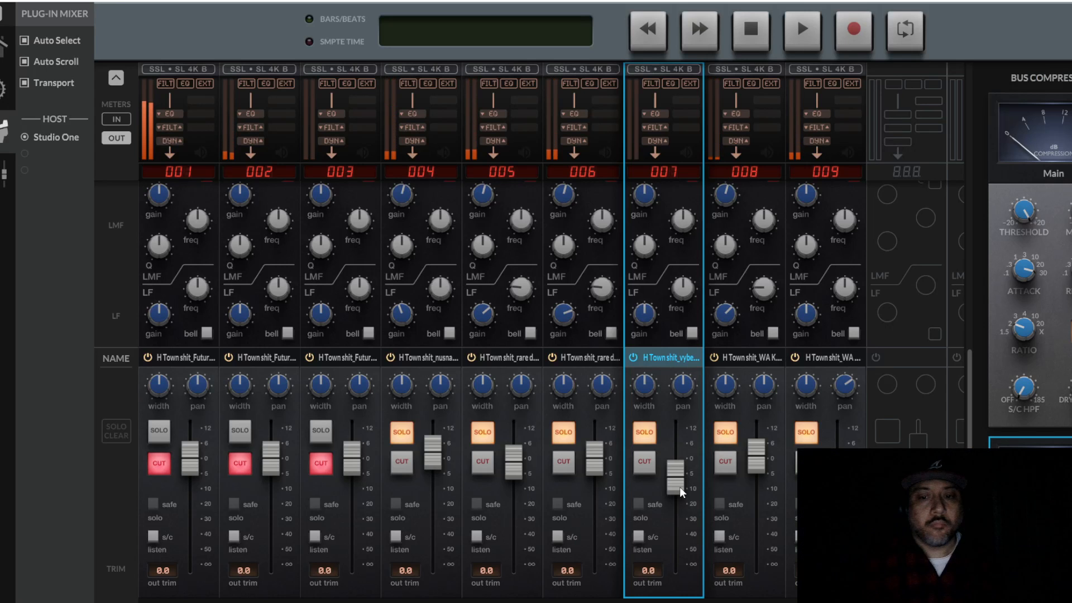
# Step: Pan channel 7 to the left and lower its fader to about -10 dB
pyautogui.moveTo(678, 486)
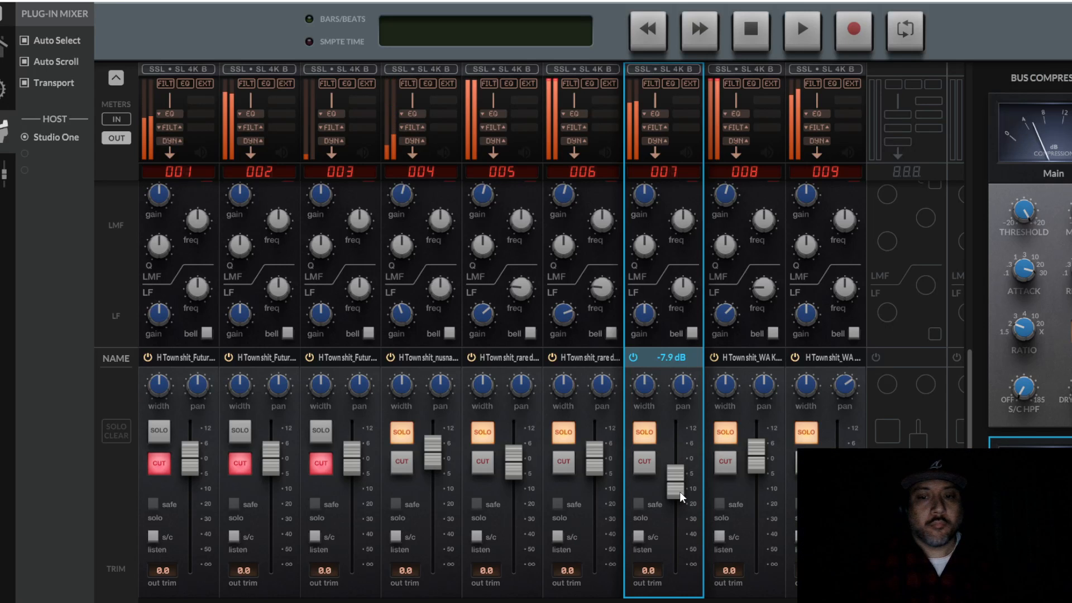
pyautogui.moveTo(679, 491); pyautogui.dragTo(679, 494)
pyautogui.moveTo(682, 386); pyautogui.dragTo(681, 398)
pyautogui.moveTo(676, 488); pyautogui.dragTo(678, 488)
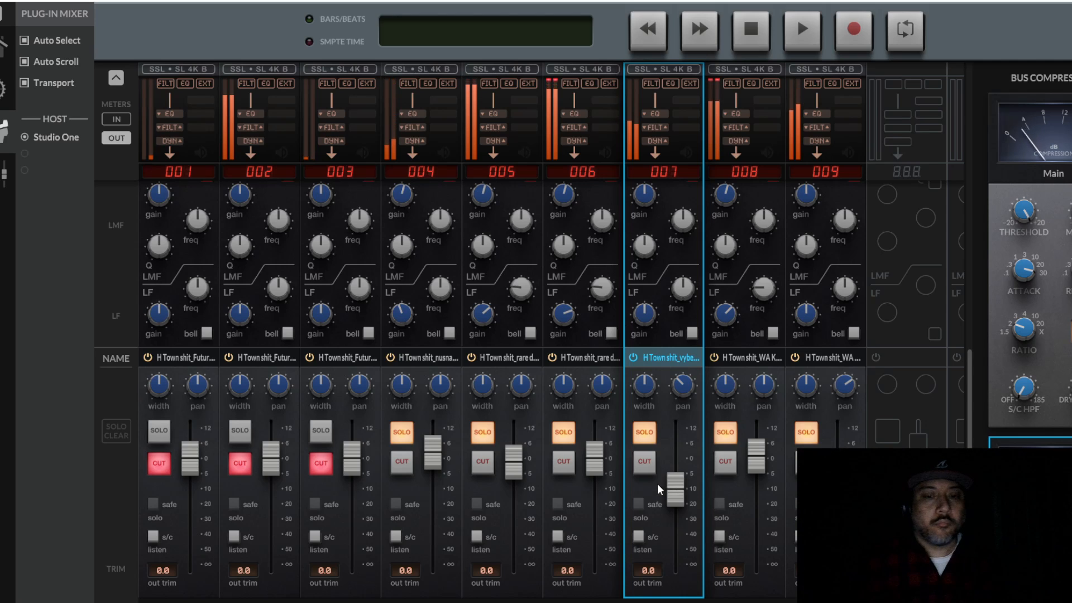
# Step: Unmute and solo channel 2, and raise its fader to about 3.1 dB
pyautogui.click(177, 330)
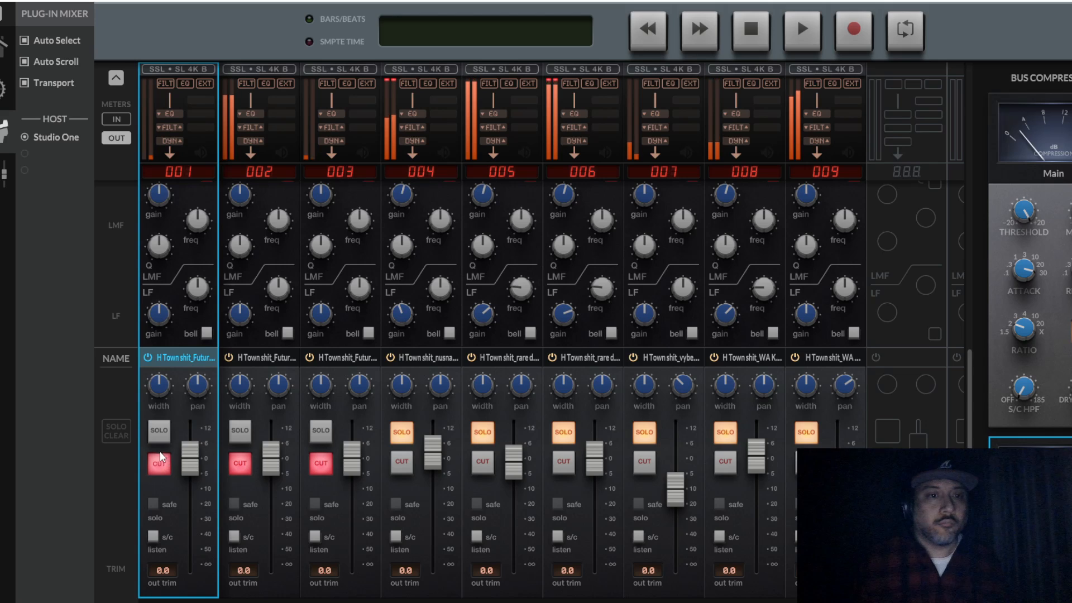
pyautogui.click(267, 310)
pyautogui.click(243, 428)
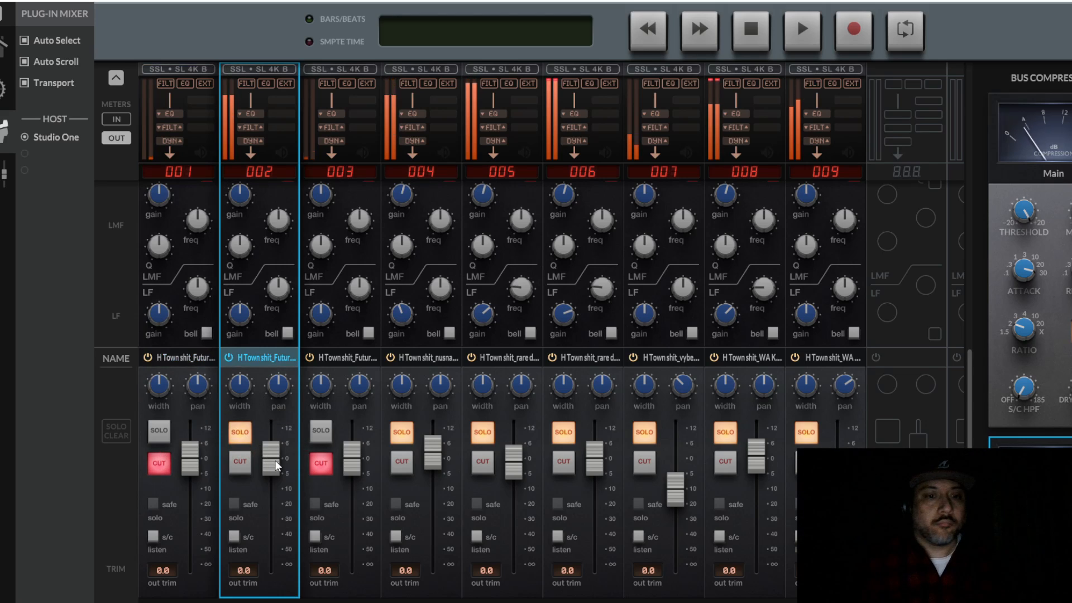
pyautogui.moveTo(276, 465); pyautogui.dragTo(277, 455)
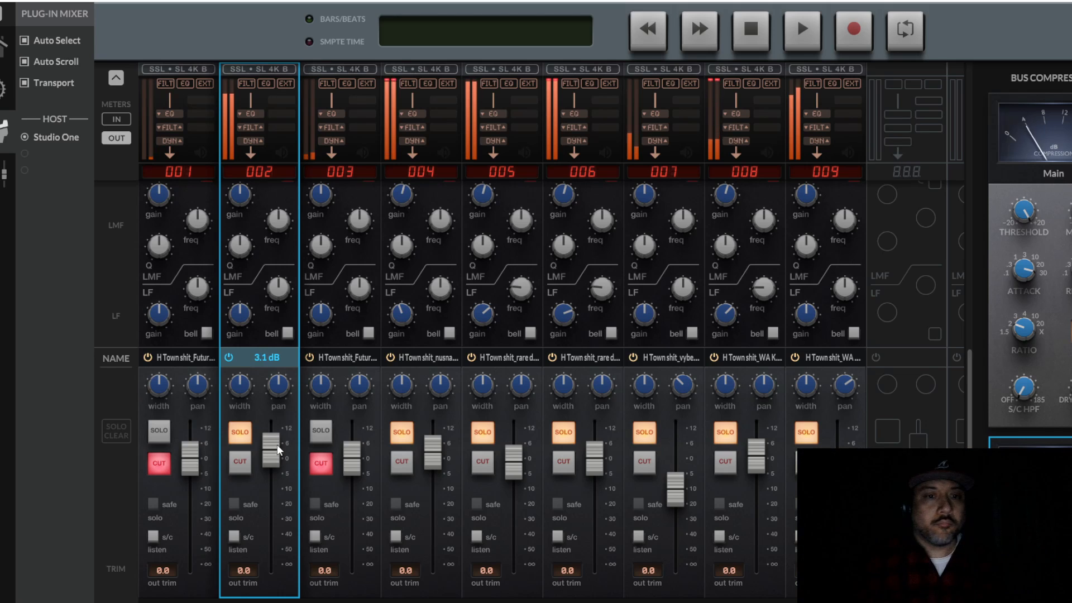
# Step: Enable channel 2's preamp, raise its compressor ratio and adjust the compressor threshold
pyautogui.scroll(5, 263, 248)
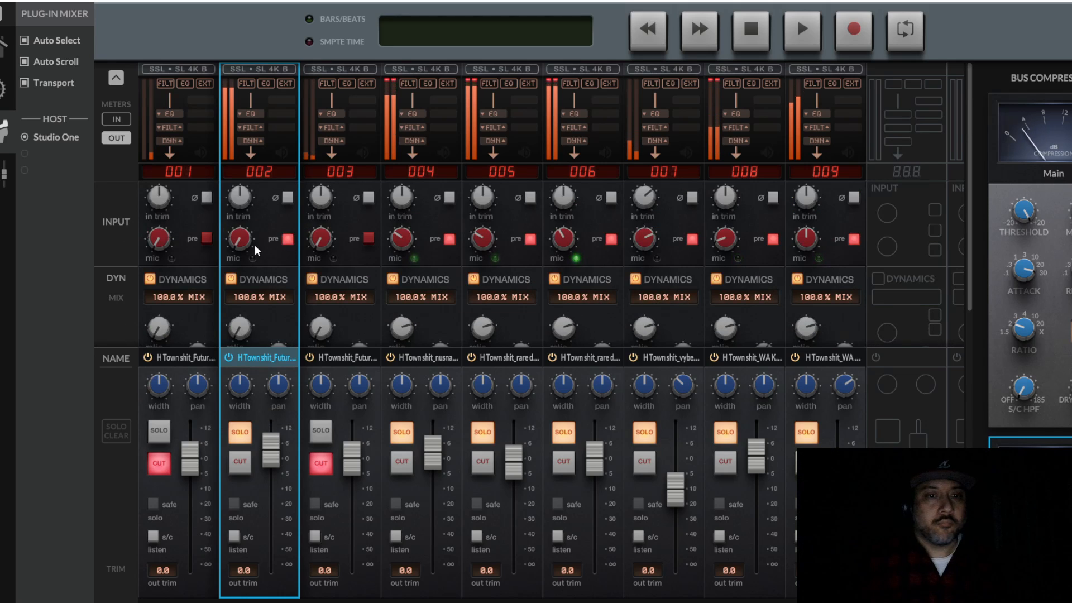
pyautogui.scroll(-3, 263, 254)
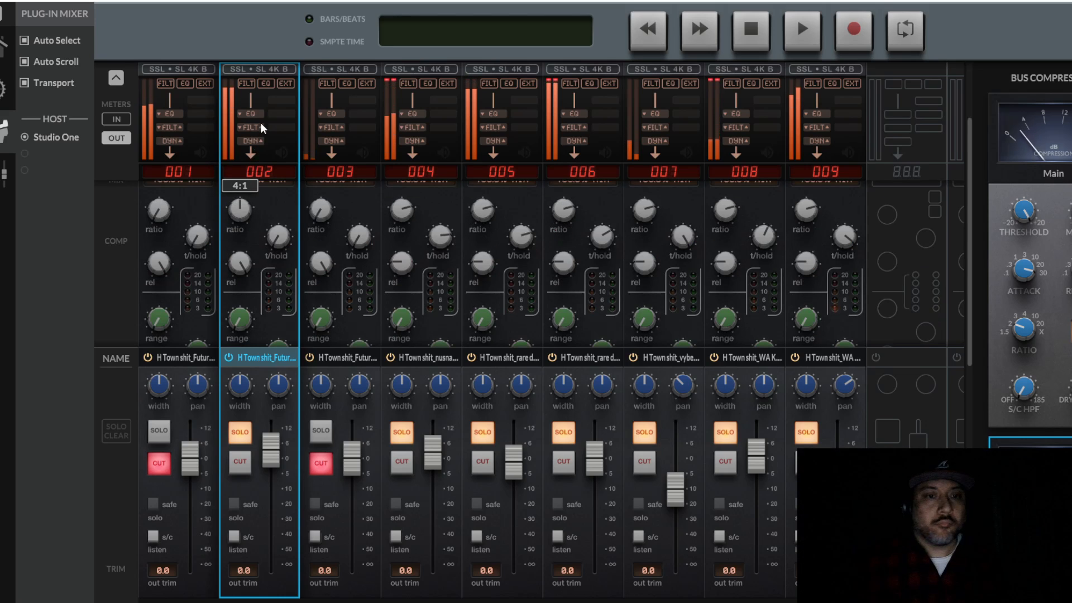
pyautogui.moveTo(278, 233); pyautogui.dragTo(282, 132)
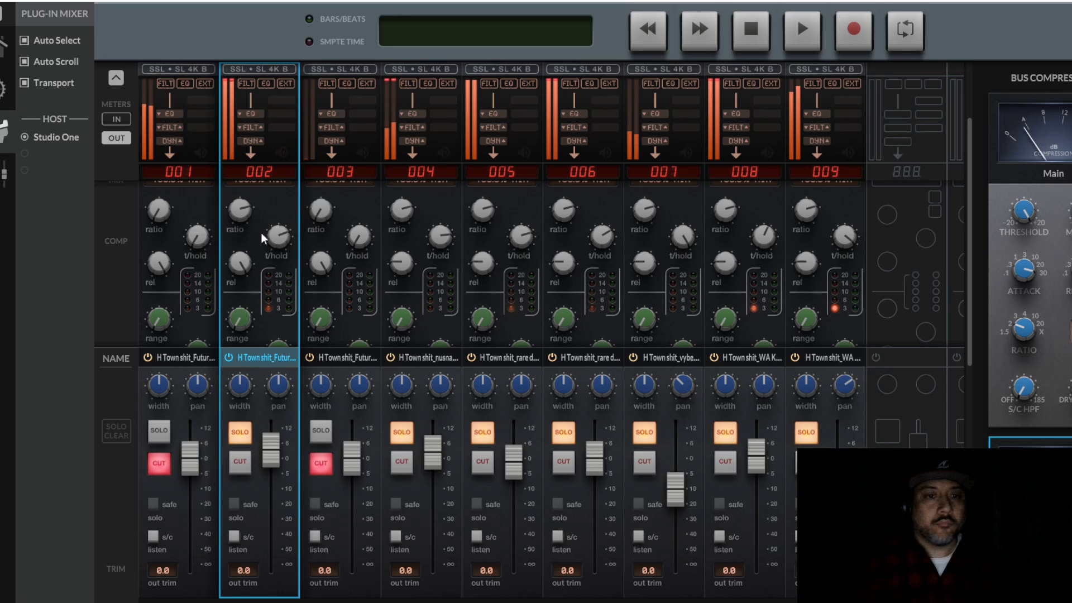
# Step: Set channel 2's LF EQ to about 59.3 Hz with about 5.2 dB gain, and lower its fader to about -2 dB
pyautogui.scroll(5, 260, 235)
pyautogui.scroll(-1, 259, 249)
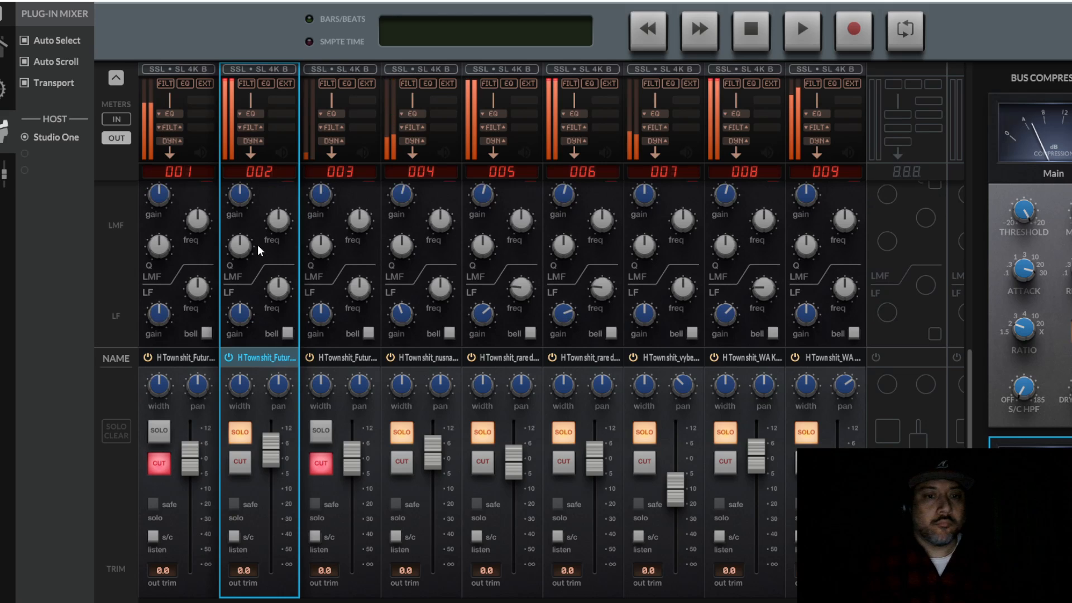
pyautogui.moveTo(280, 287); pyautogui.dragTo(284, 344)
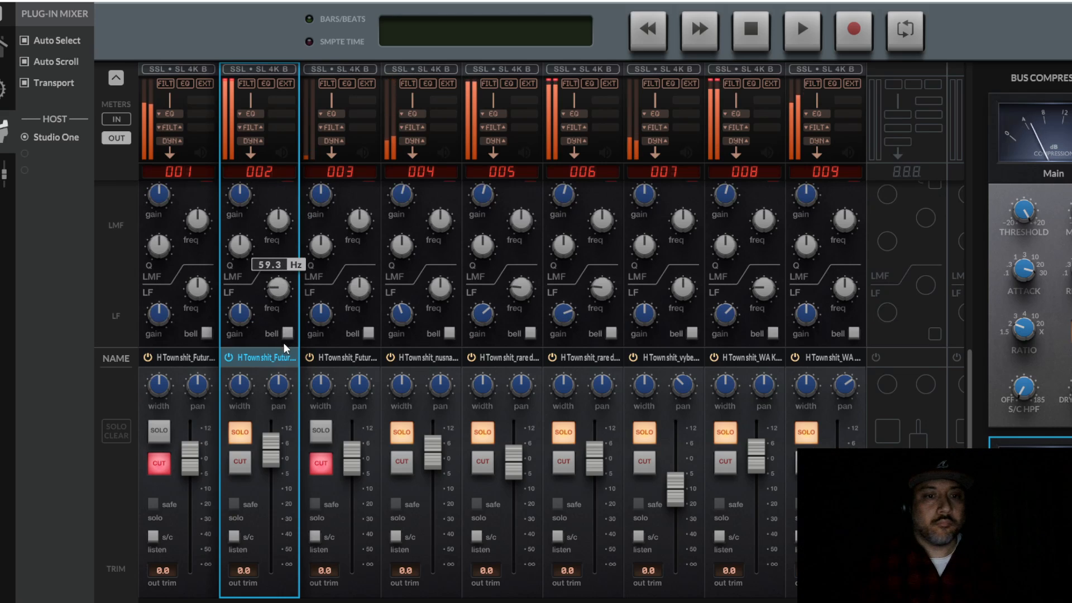
pyautogui.moveTo(239, 311); pyautogui.dragTo(282, 271)
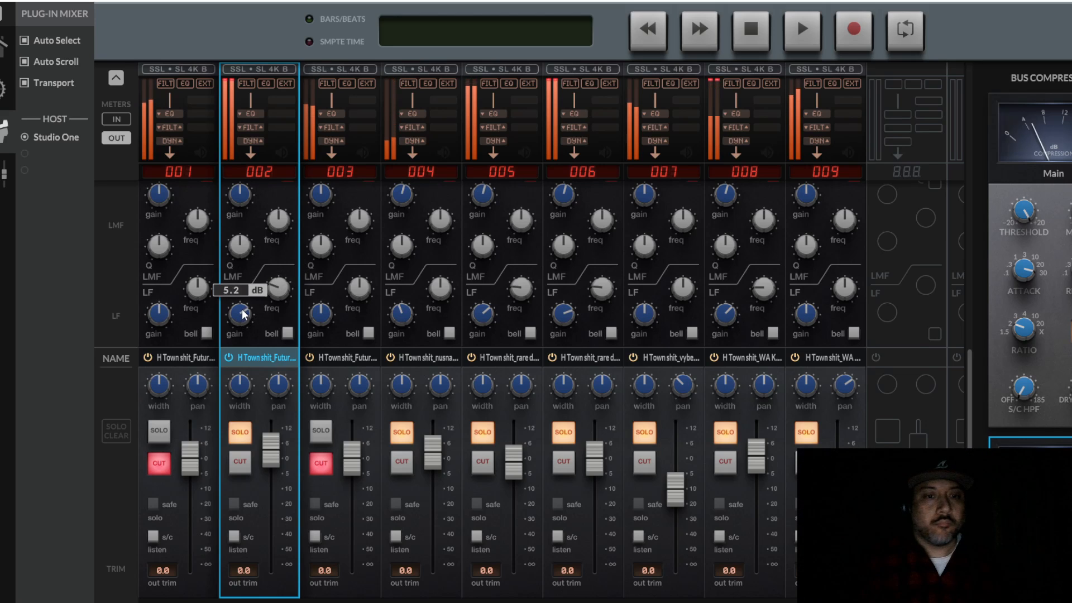
pyautogui.scroll(3, 262, 229)
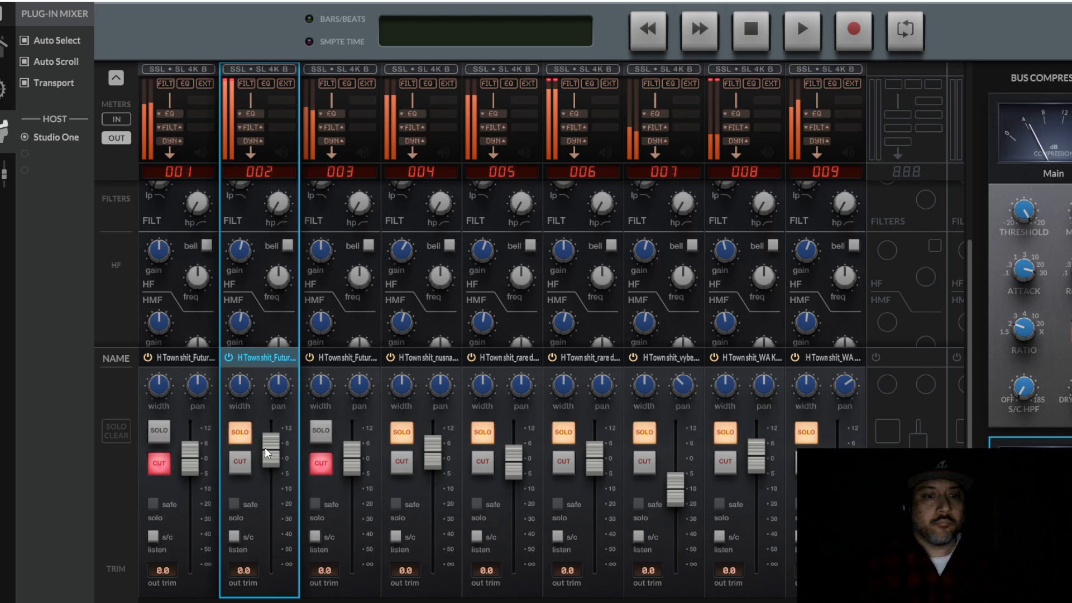
pyautogui.moveTo(270, 451)
pyautogui.mouseDown()
pyautogui.moveTo(272, 514)
pyautogui.moveTo(278, 468)
pyautogui.mouseUp()
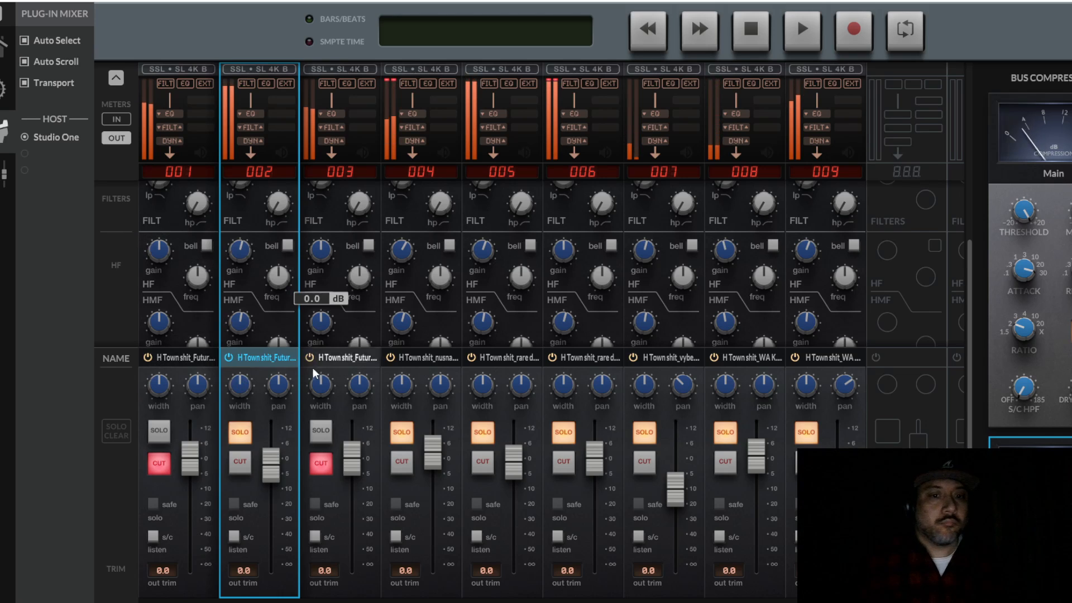
# Step: Audition channels 3 and 1 against the mix by soloing each in turn and switching it off again
pyautogui.click(343, 417)
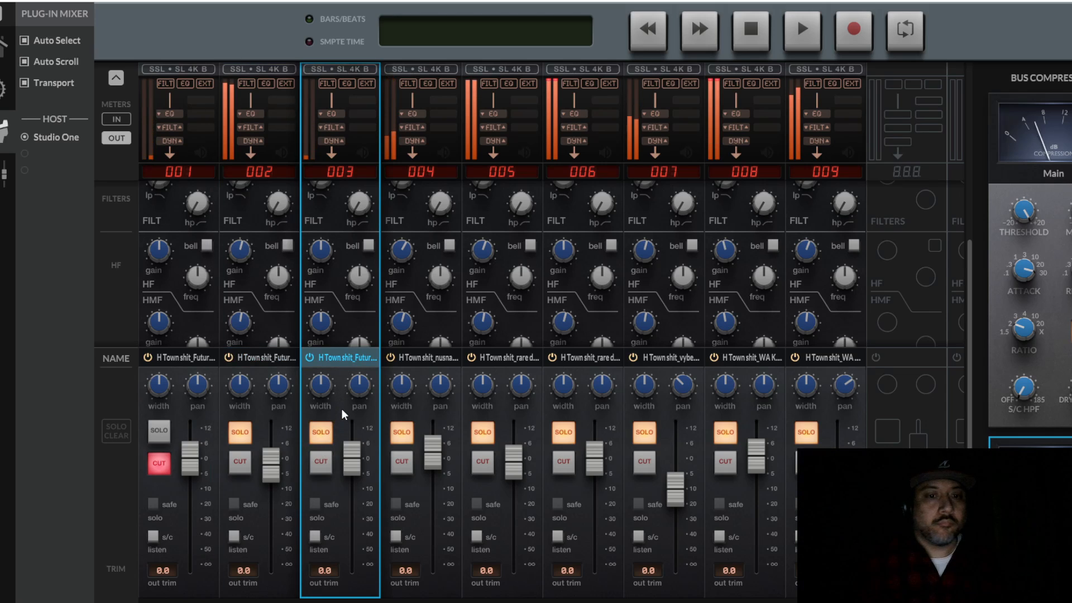
pyautogui.click(321, 430)
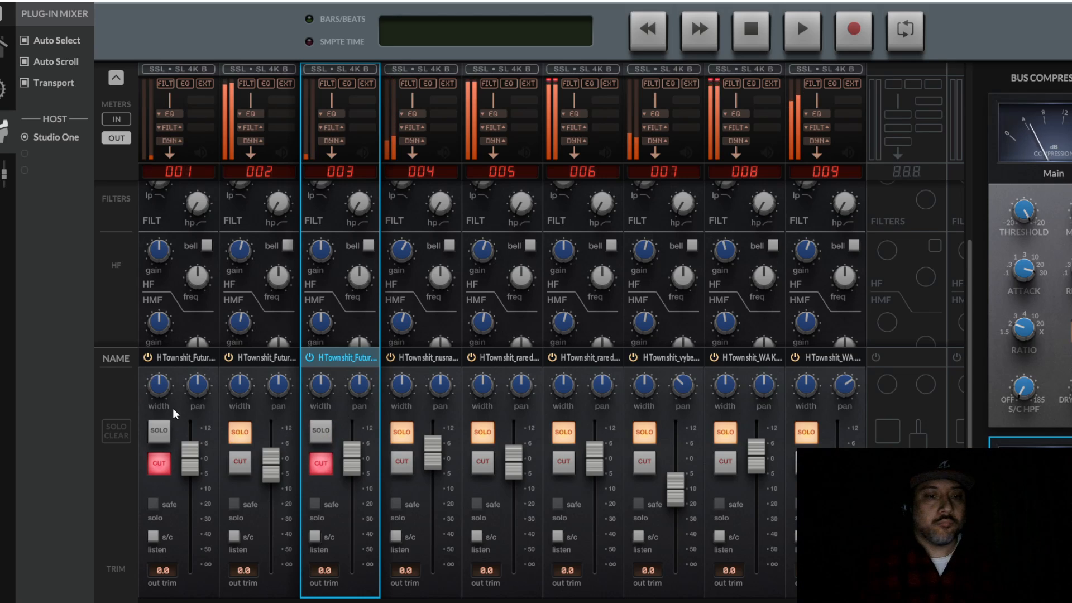
pyautogui.click(162, 434)
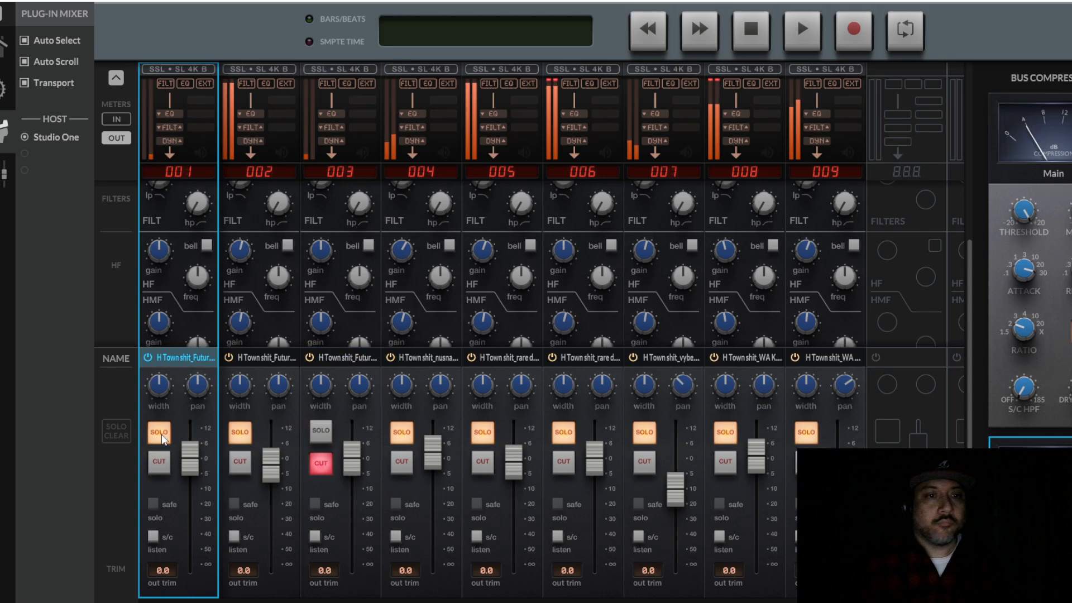
pyautogui.click(160, 434)
pyautogui.click(342, 416)
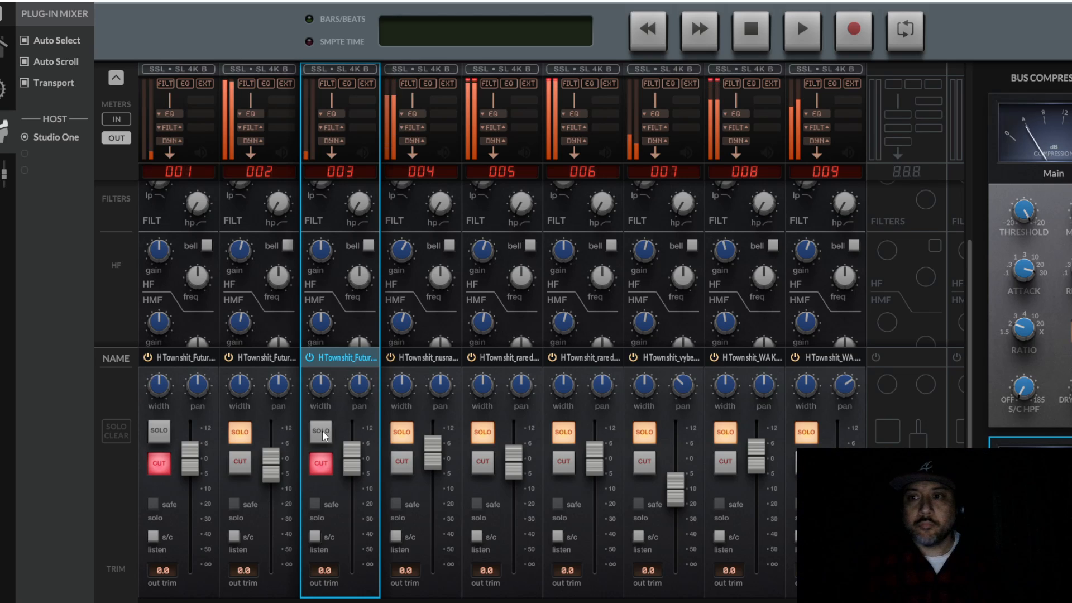
pyautogui.click(323, 435)
pyautogui.click(321, 432)
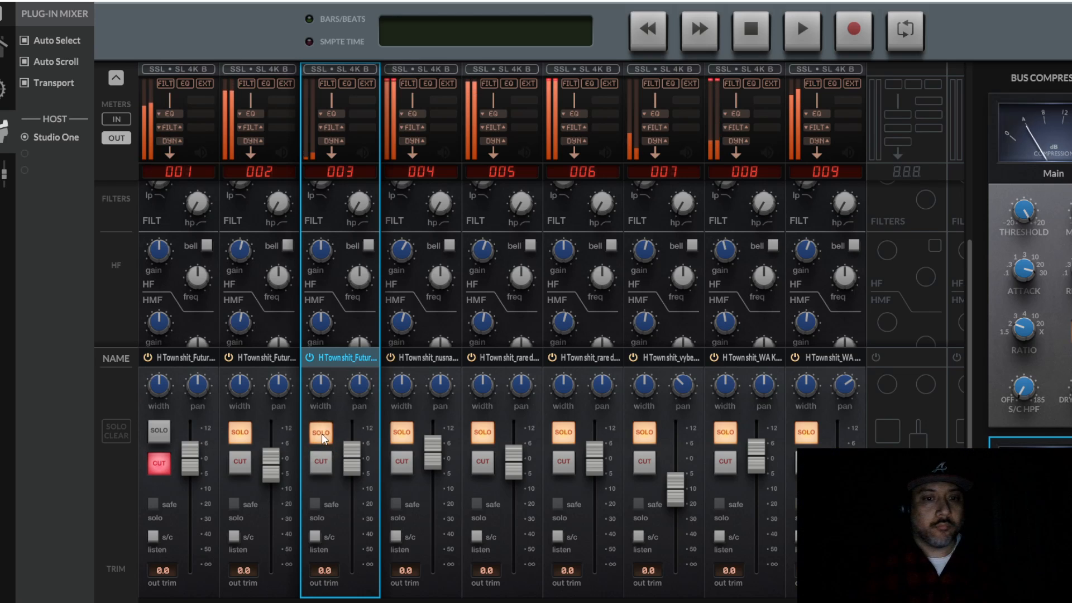
# Step: Unmute and solo channel 1, enable its preamp and raise its mic gain
pyautogui.click(159, 432)
pyautogui.click(181, 413)
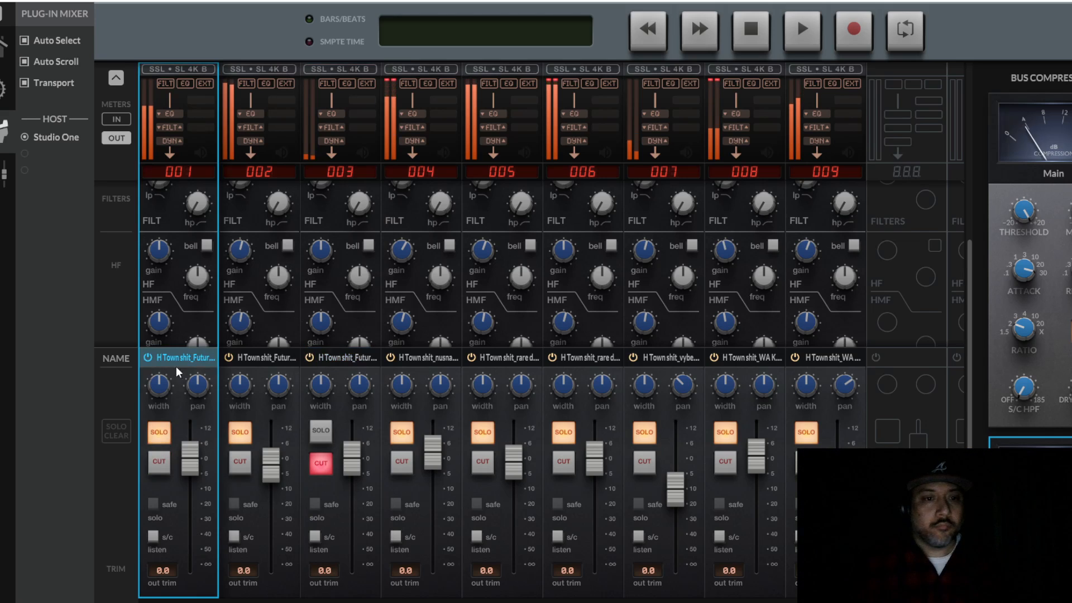
pyautogui.scroll(5, 173, 226)
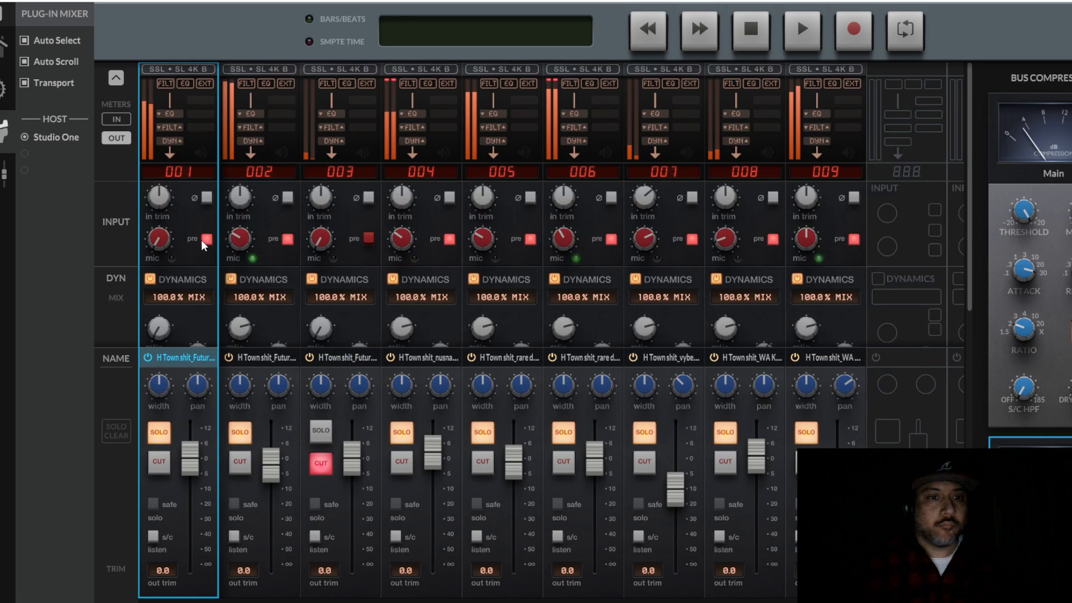
pyautogui.moveTo(159, 239); pyautogui.dragTo(177, 102)
# Step: Move channel 1's compressor release off auto and set its threshold to about -12.6 dB
pyautogui.scroll(-2, 170, 168)
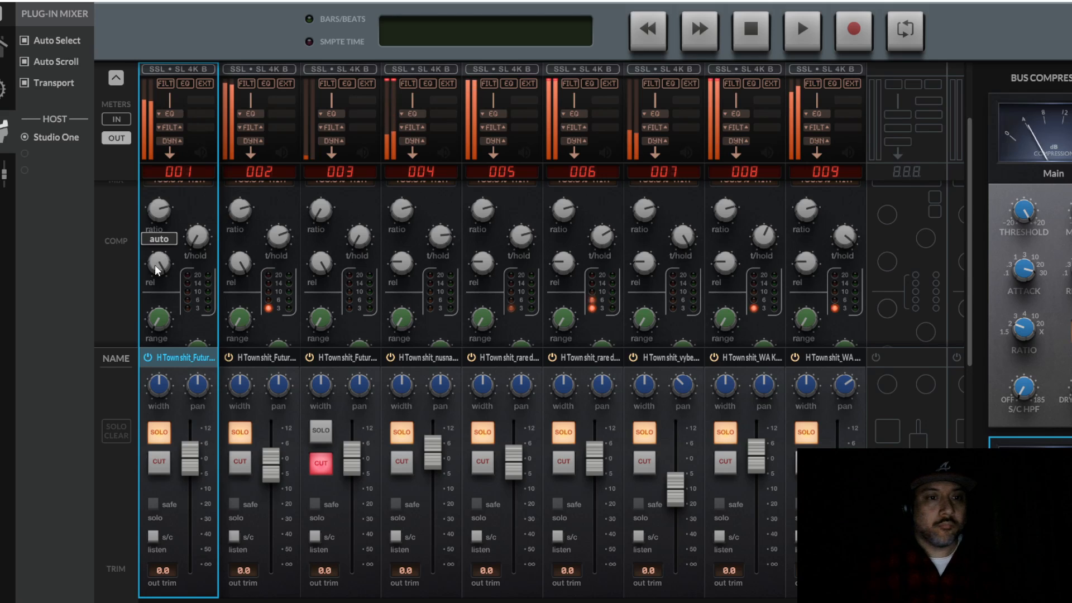
pyautogui.moveTo(159, 266); pyautogui.dragTo(158, 381)
pyautogui.moveTo(200, 248); pyautogui.dragTo(214, 105)
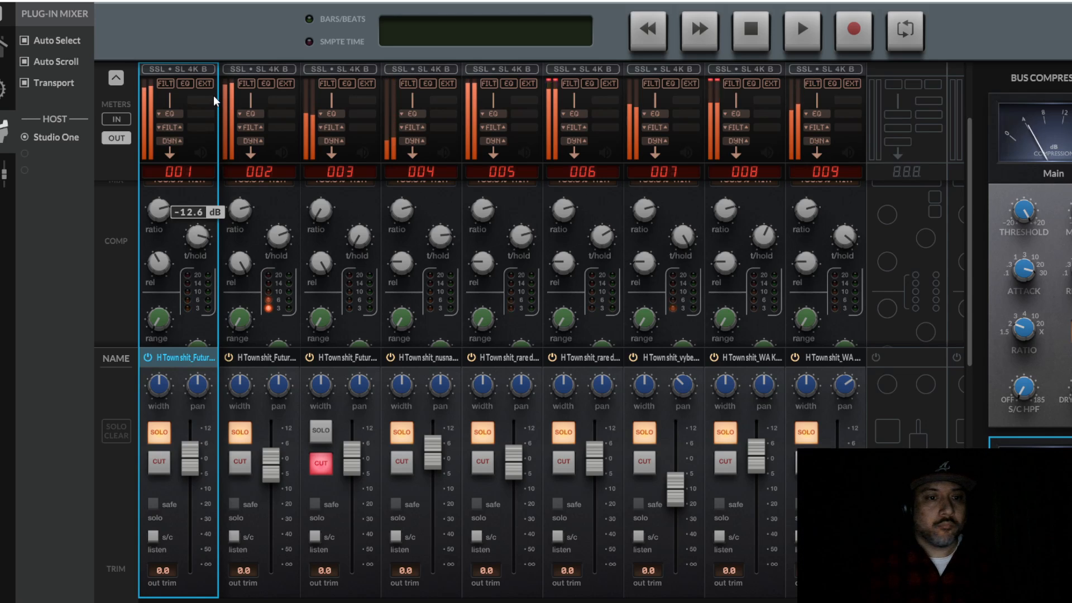
# Step: Set channel 1's EQ gains to about 1.7 dB HF, 1.4 dB HMF and -3.1 dB LF, and its fader to about 0.9 dB
pyautogui.scroll(-3, 182, 242)
pyautogui.scroll(-2, 178, 243)
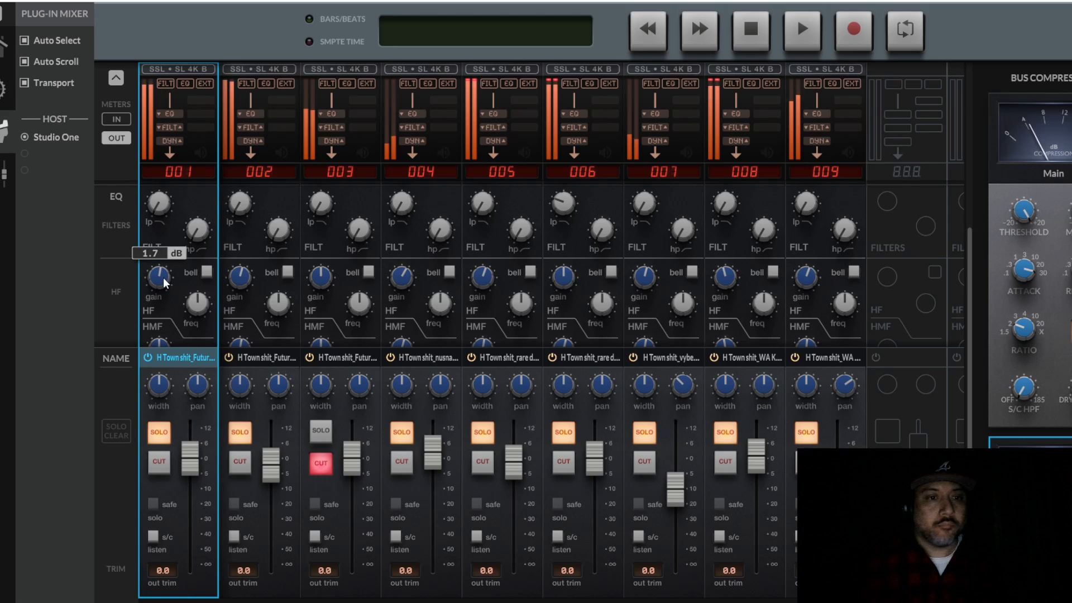
pyautogui.scroll(-2, 165, 274)
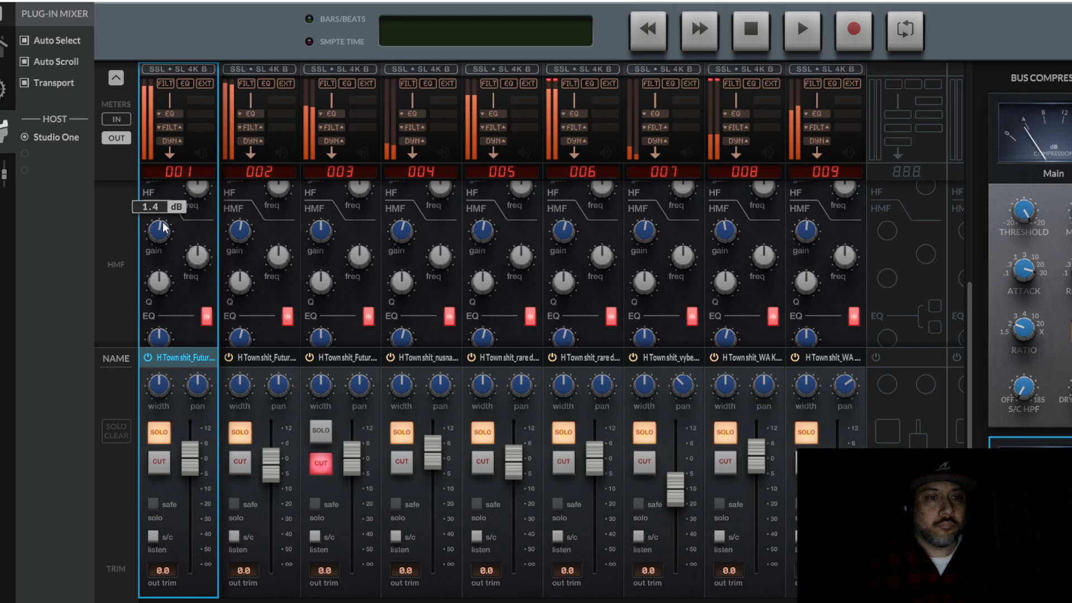
pyautogui.scroll(-3, 162, 262)
pyautogui.moveTo(157, 329); pyautogui.dragTo(158, 344)
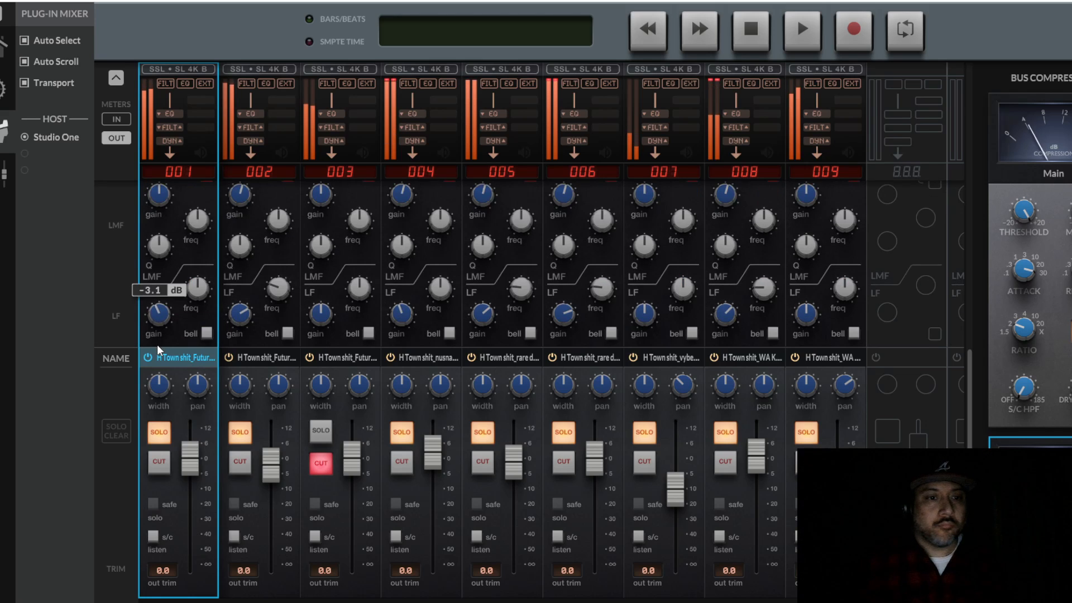
pyautogui.moveTo(165, 200); pyautogui.dragTo(166, 203)
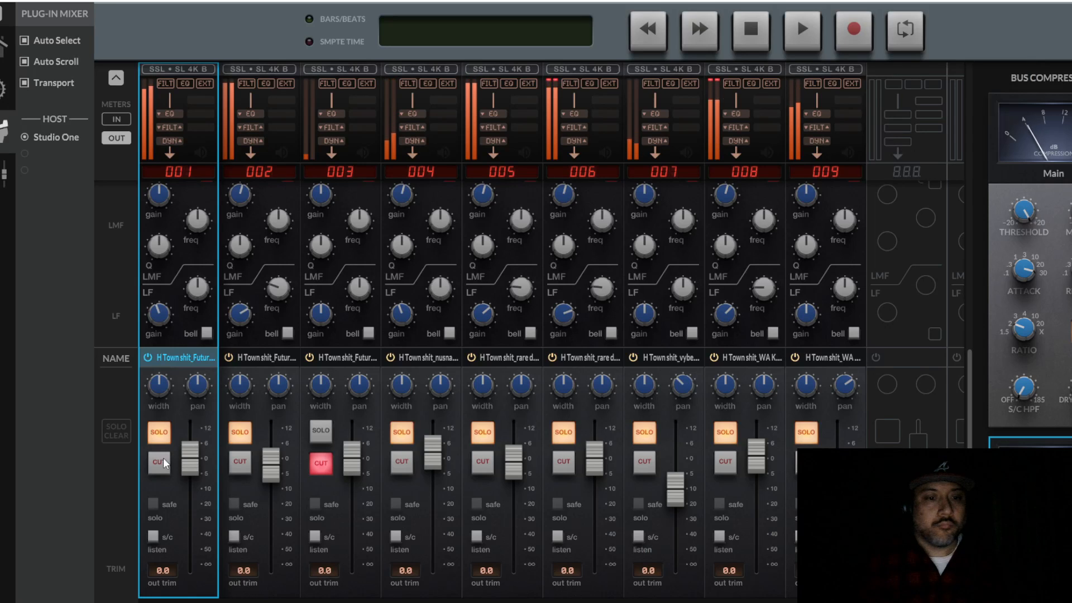
pyautogui.moveTo(190, 458)
pyautogui.mouseDown()
pyautogui.moveTo(202, 495)
pyautogui.moveTo(199, 467)
pyautogui.mouseUp()
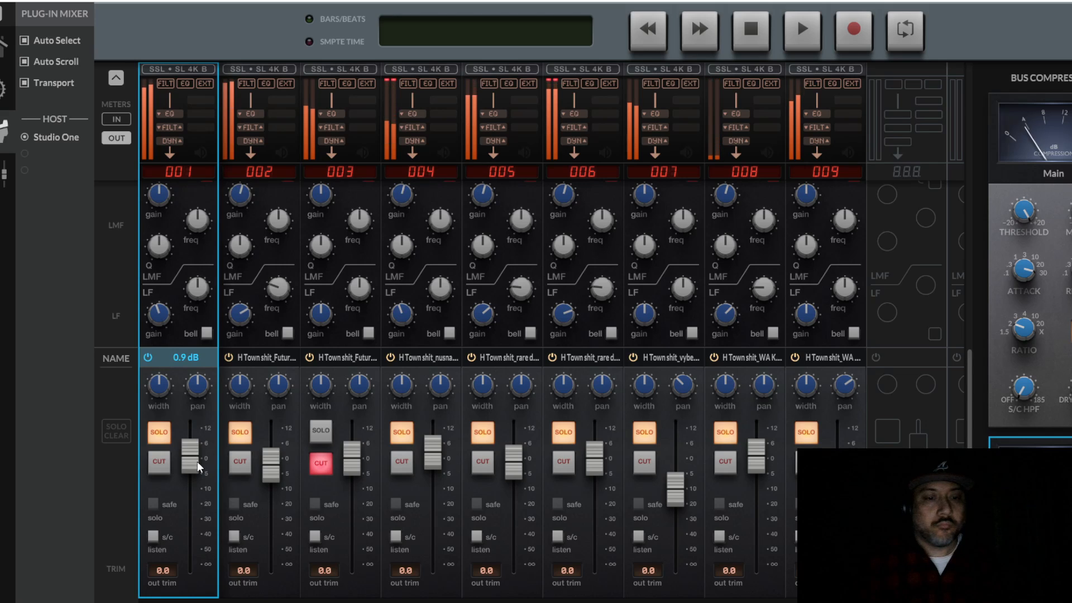
# Step: Switch to Studio One and restart the song's playback from bar 18
pyautogui.click(375, 437)
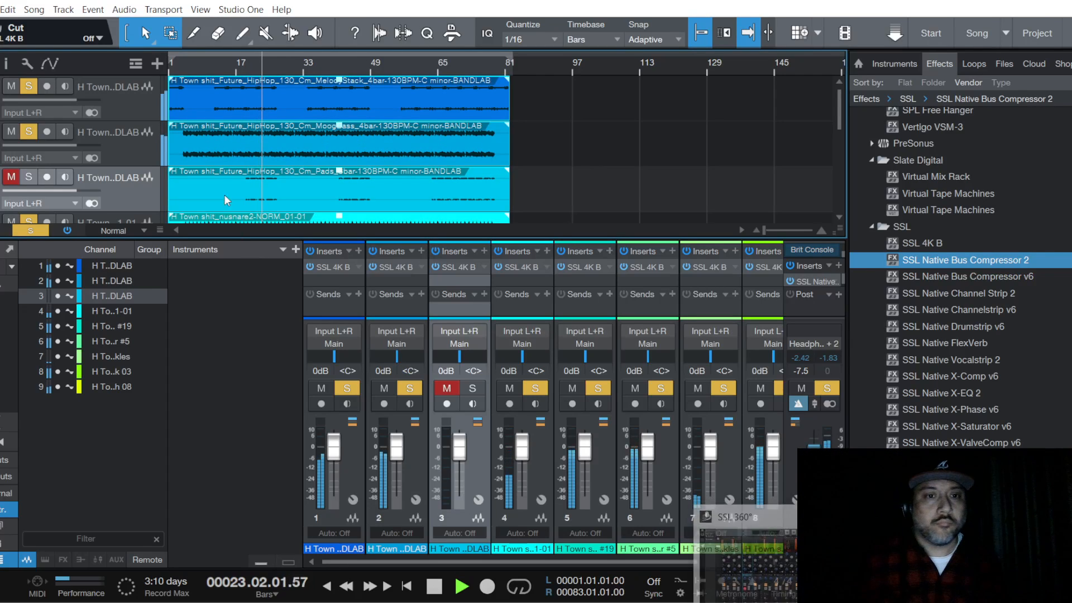
pyautogui.press('space')
pyautogui.click(240, 65)
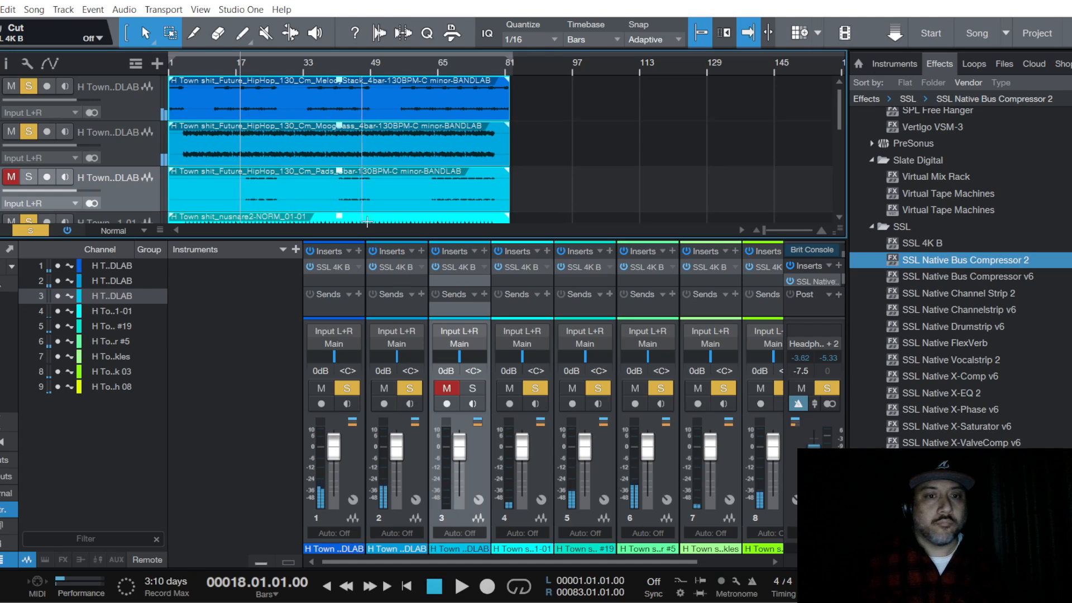
pyautogui.press('space')
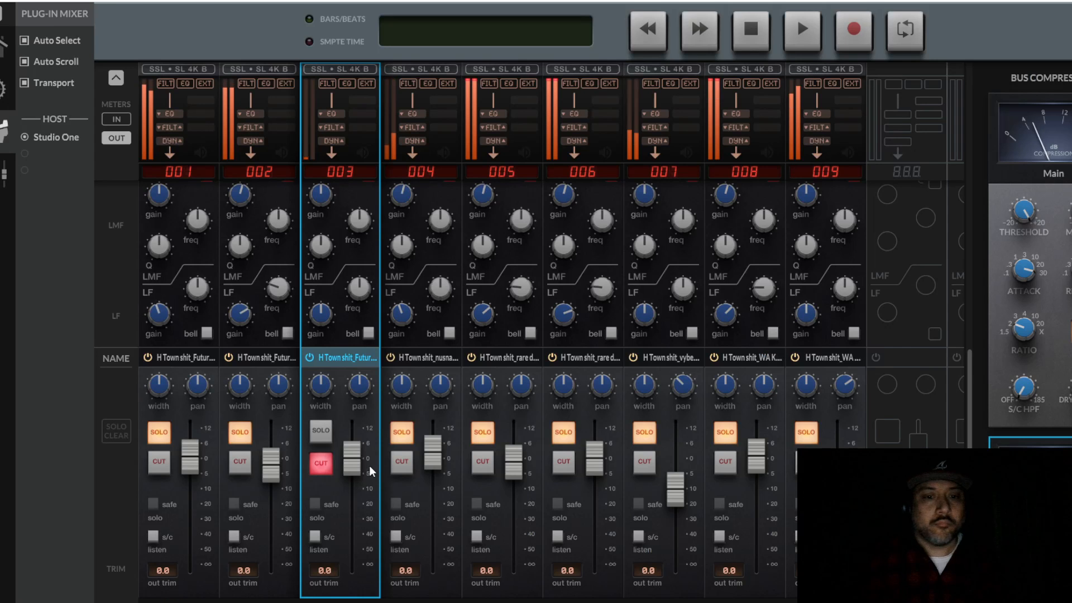
# Step: In the SSL Plug-in Mixer, unmute and solo channel 3, enable its preamp and raise its mic gain
pyautogui.click(321, 462)
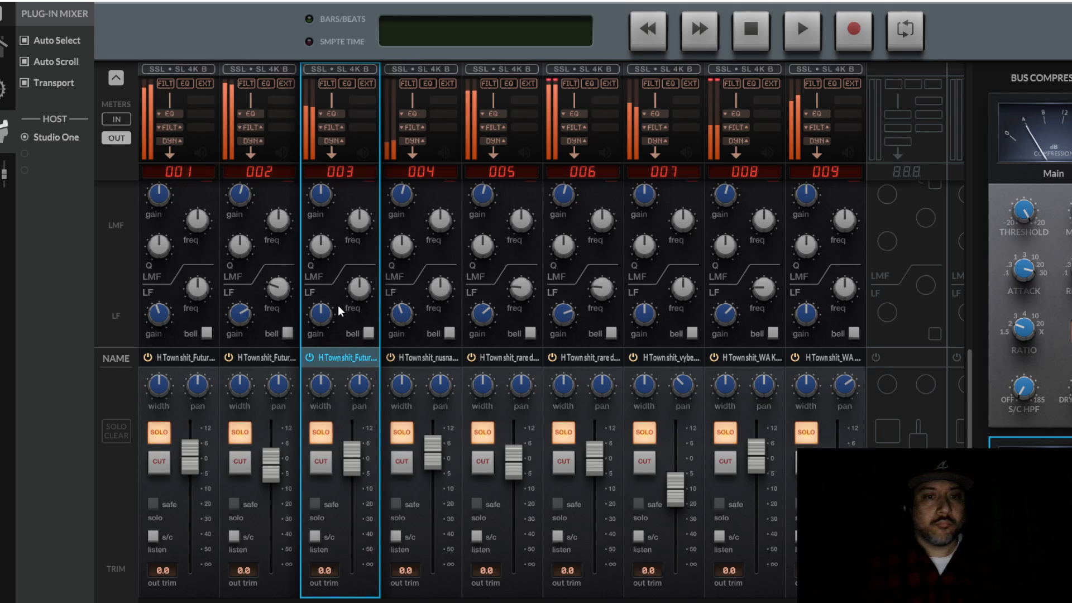
pyautogui.scroll(5, 341, 311)
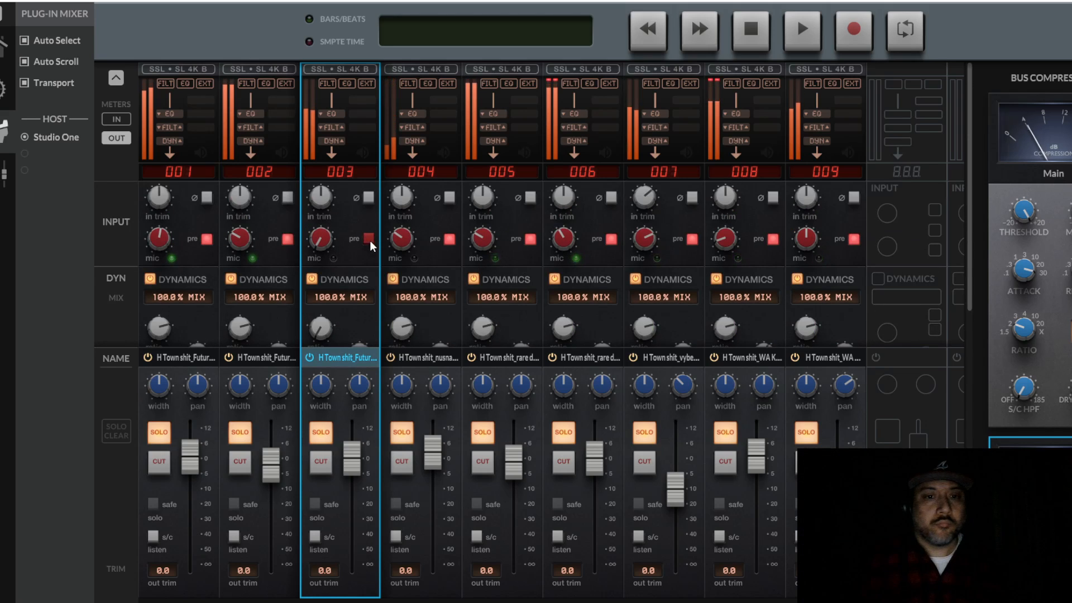
pyautogui.click(370, 242)
pyautogui.moveTo(320, 239); pyautogui.dragTo(330, 151)
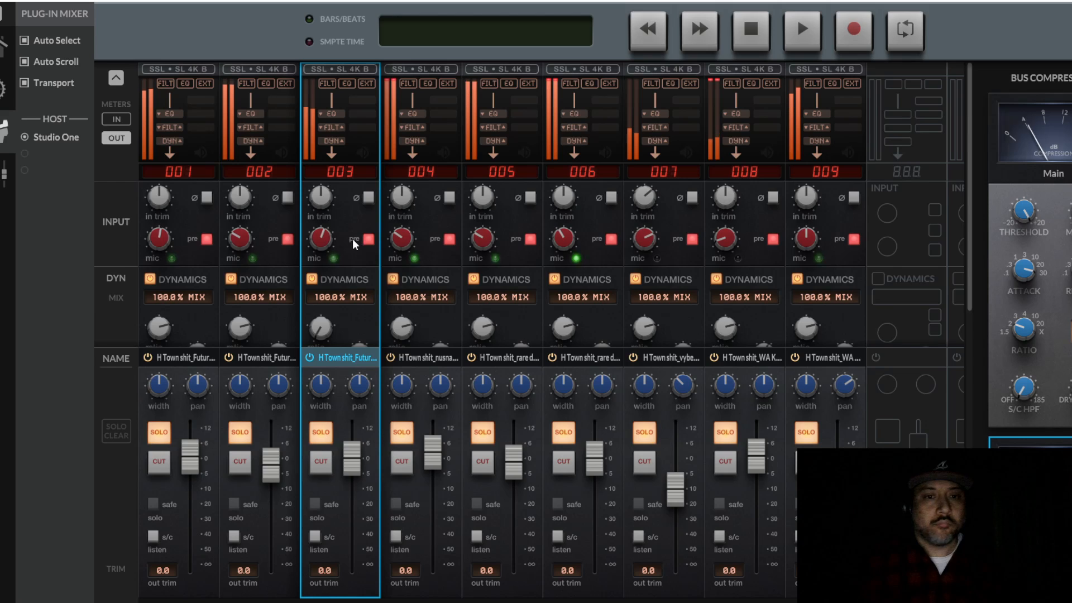
# Step: Raise channel 3's compressor ratio, adjust its release and set its threshold to about -20.0 dB
pyautogui.scroll(-2, 355, 244)
pyautogui.scroll(2, 355, 241)
pyautogui.scroll(-2, 355, 239)
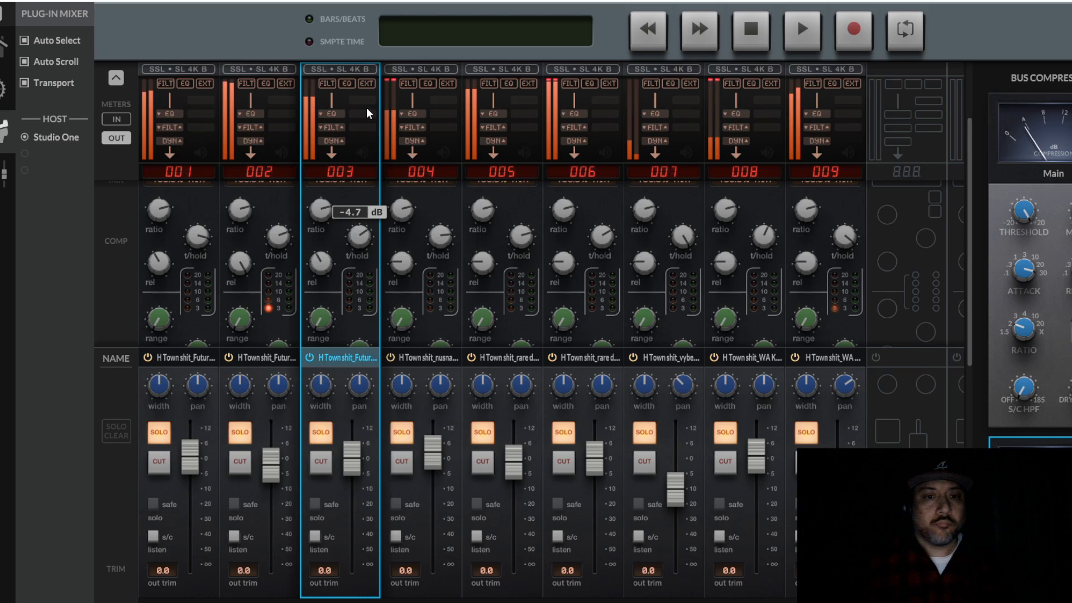
pyautogui.moveTo(367, 109); pyautogui.dragTo(379, 51)
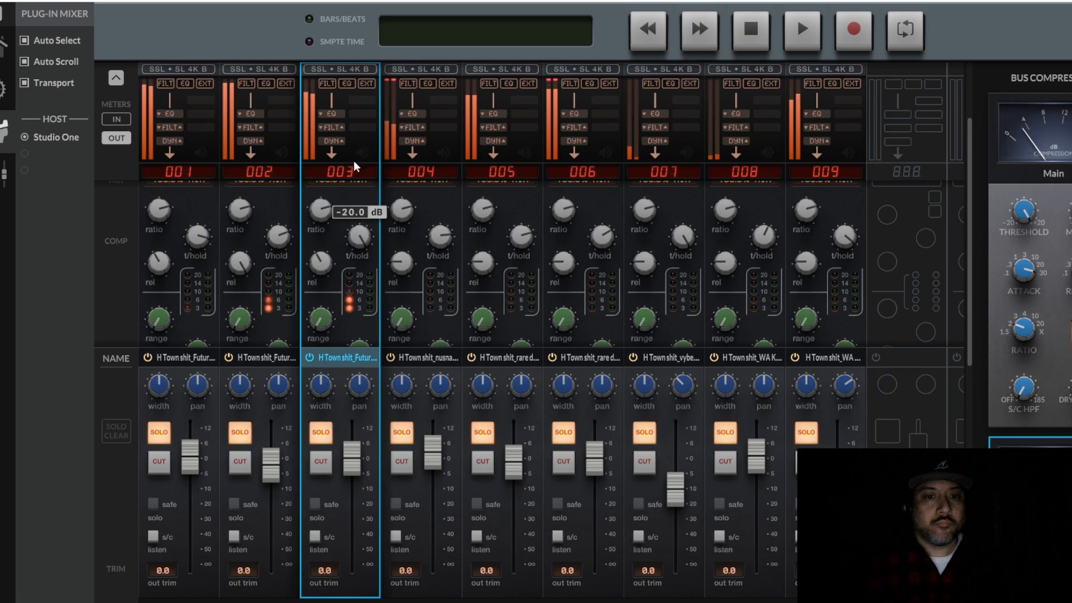
# Step: Set channel 3's HF gain to about 3.4 dB, cut its LF gain slightly and lower its fader a little
pyautogui.scroll(3, 342, 262)
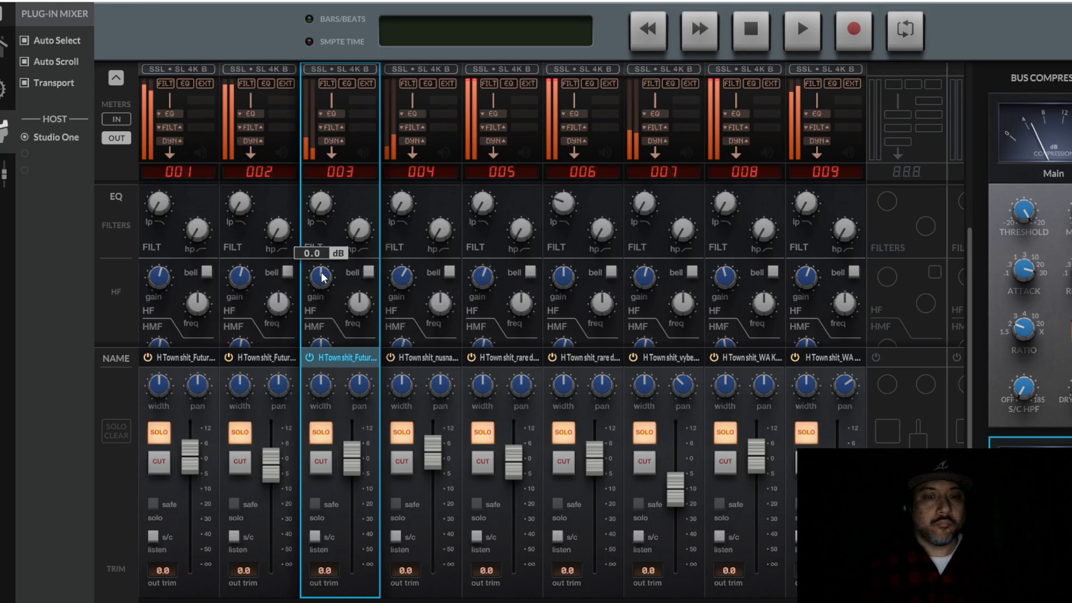
pyautogui.moveTo(322, 281); pyautogui.dragTo(325, 262)
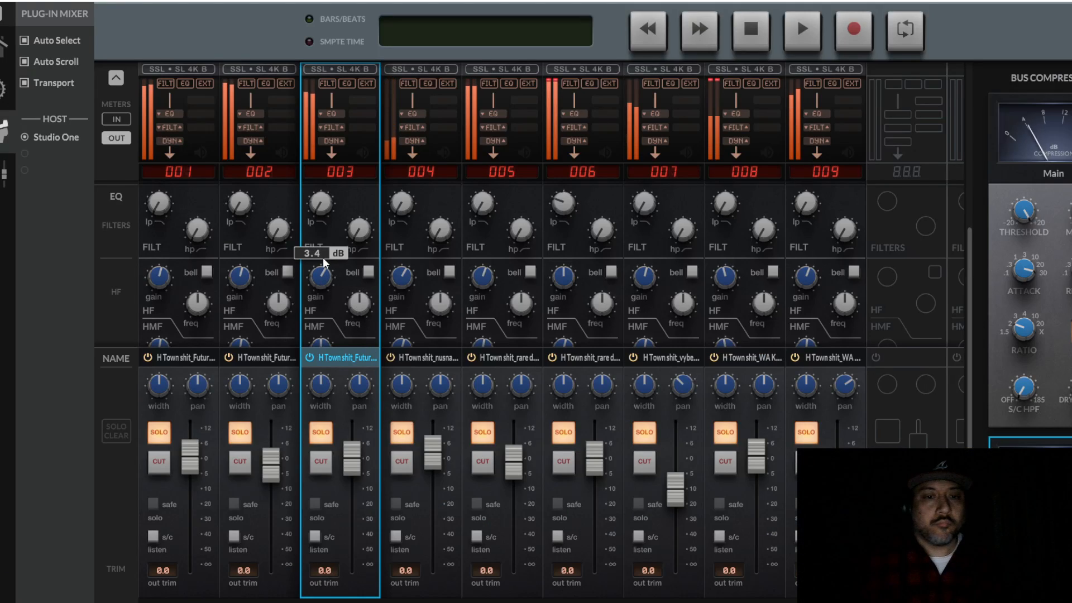
pyautogui.scroll(-3, 318, 245)
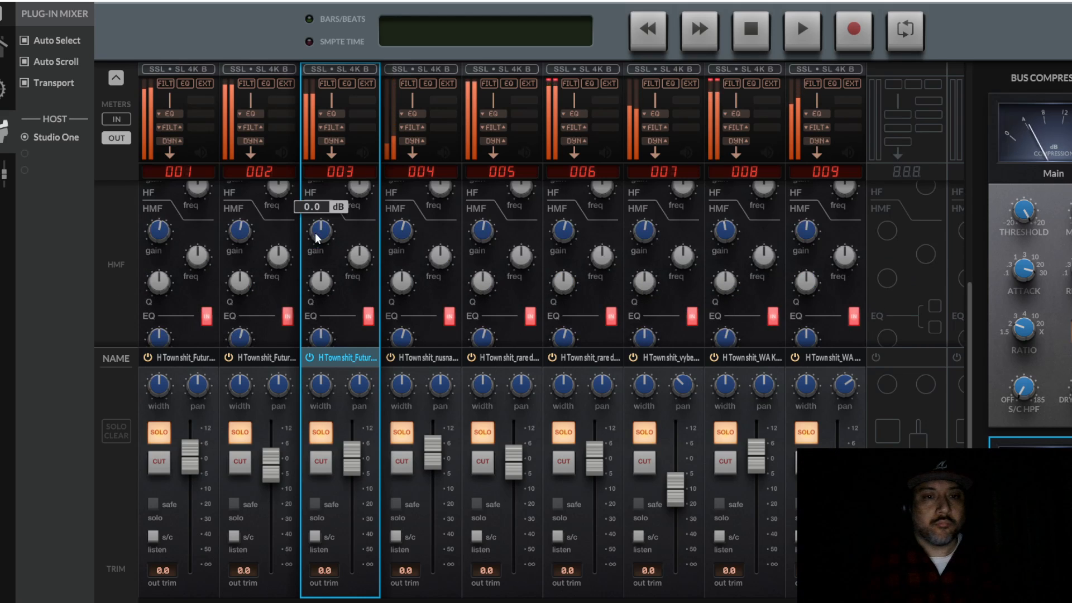
pyautogui.scroll(-1, 344, 320)
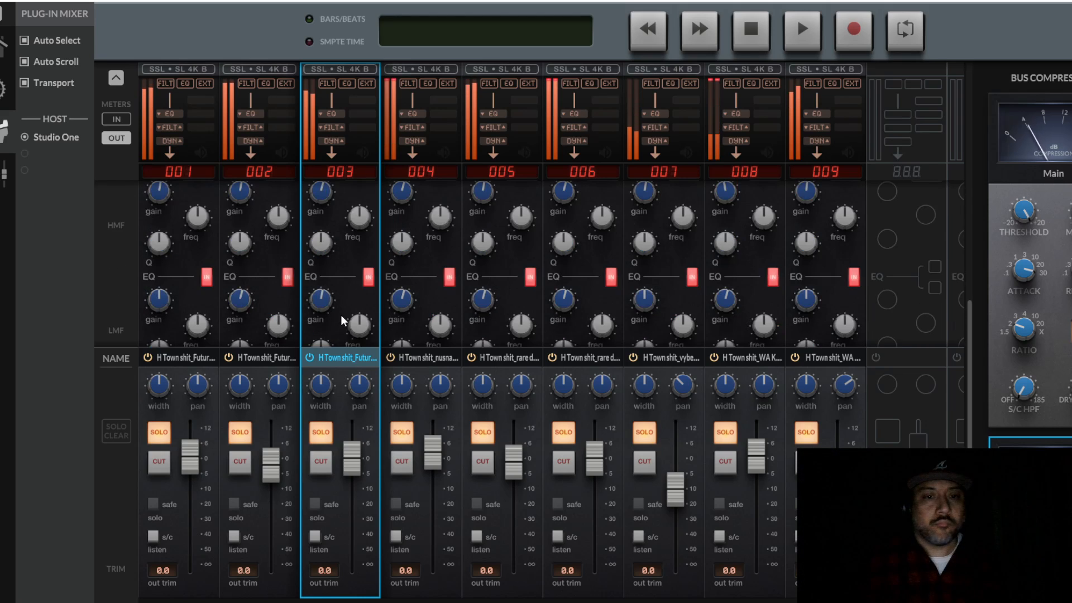
pyautogui.scroll(-3, 324, 310)
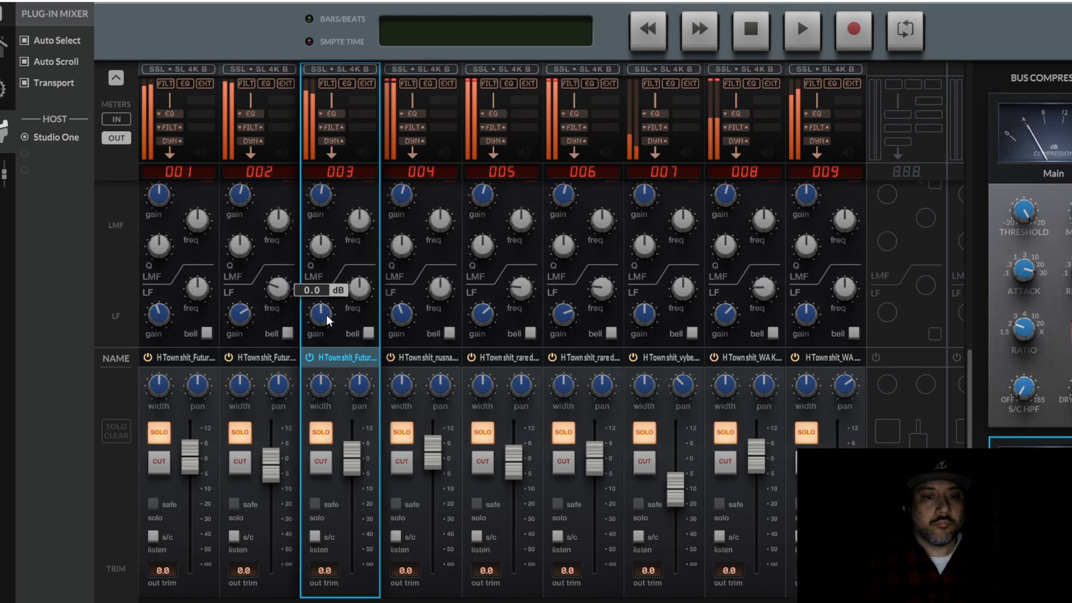
pyautogui.moveTo(351, 466)
pyautogui.mouseDown()
pyautogui.moveTo(352, 494)
pyautogui.moveTo(354, 471)
pyautogui.mouseUp()
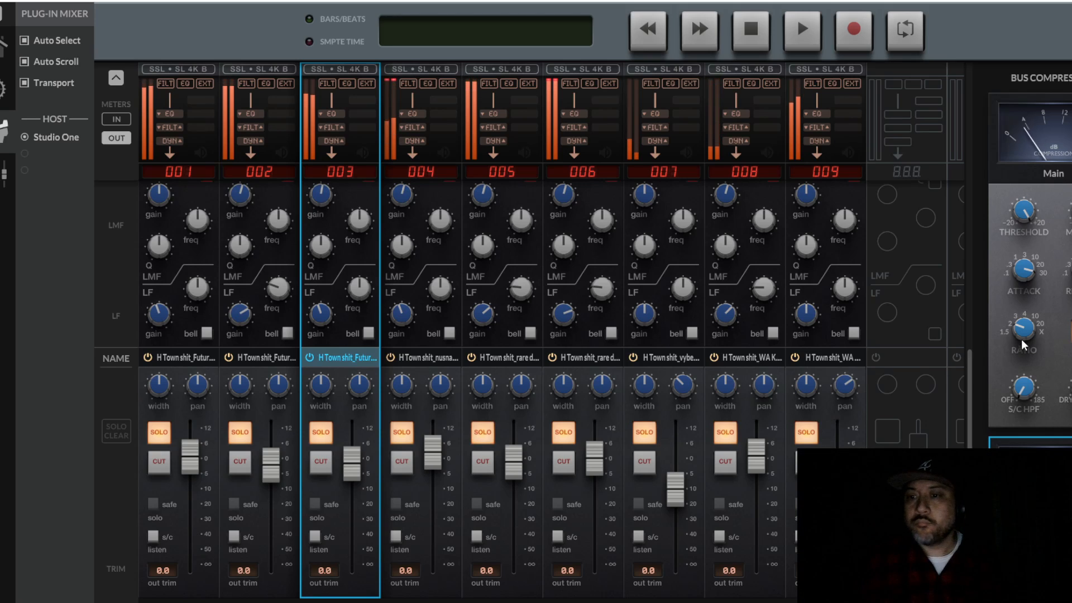
# Step: Examine the Bus Compressor 2 settings on the Main bus in Studio One
pyautogui.moveTo(1023, 403)
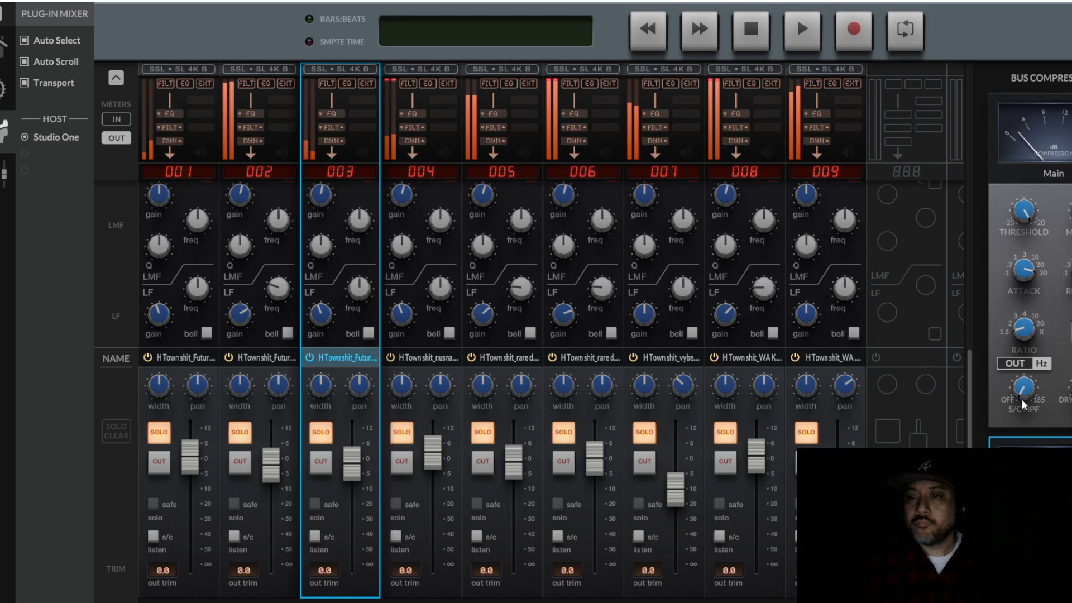
pyautogui.moveTo(1023, 212)
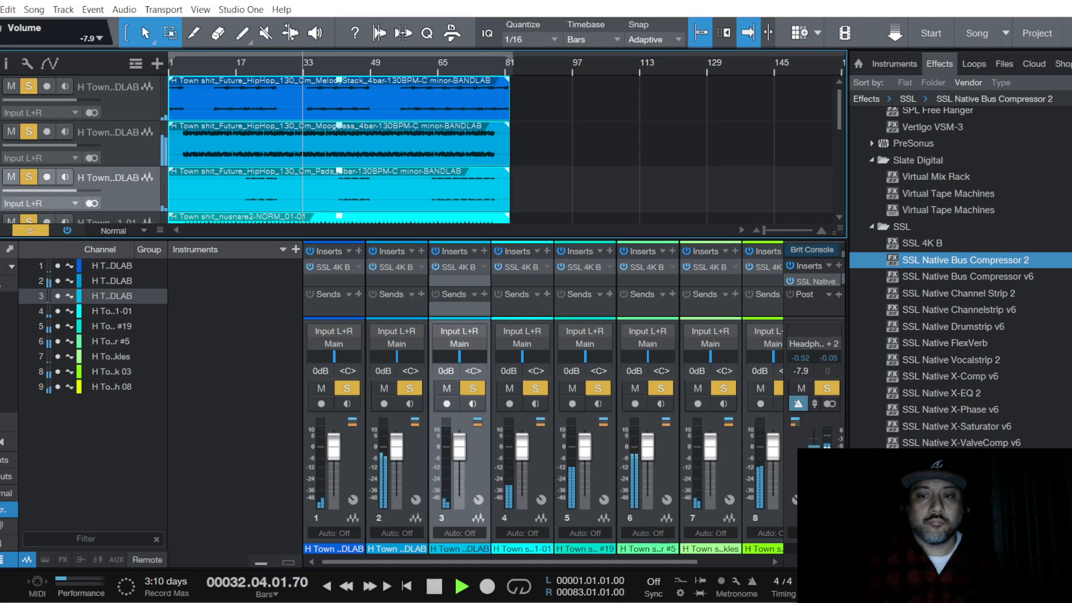
pyautogui.doubleClick(815, 281)
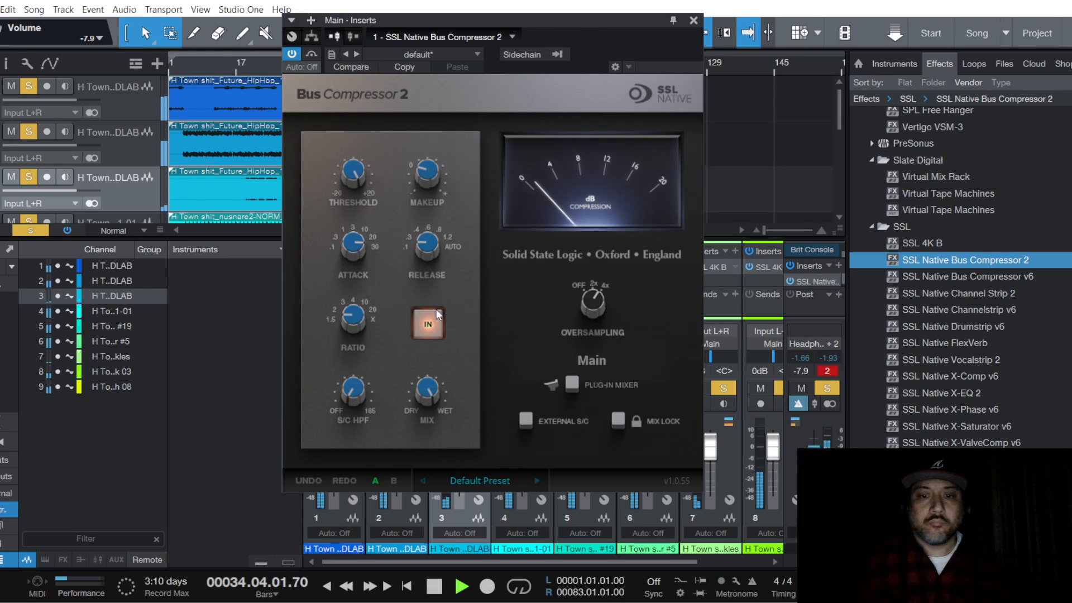
pyautogui.click(694, 20)
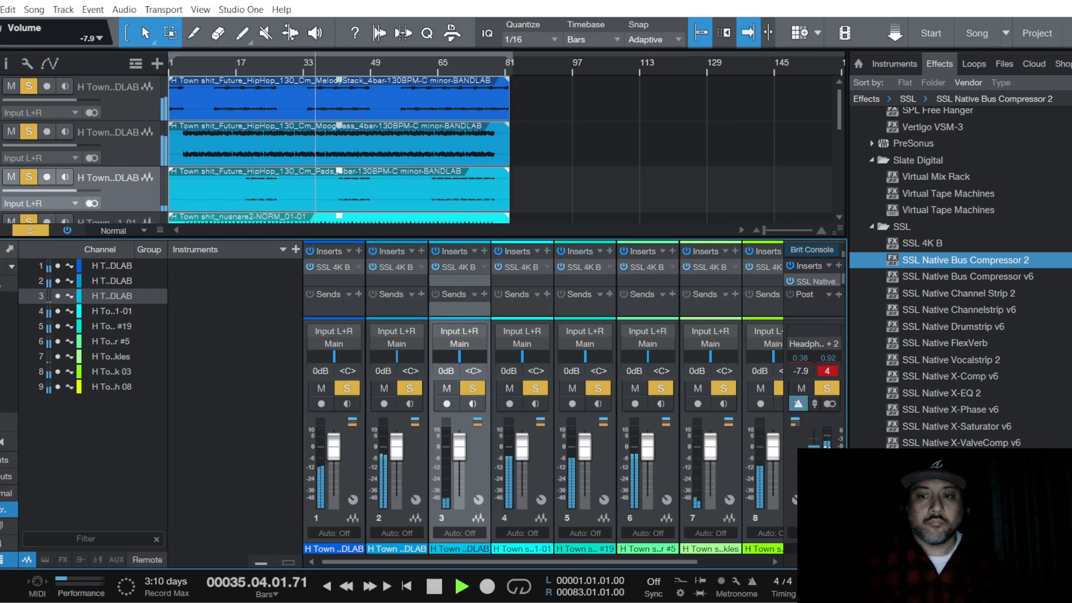
# Step: Reset the Main bus clip indicator, lower its fader to -10.0 dB and clear all solos
pyautogui.click(827, 370)
pyautogui.moveTo(813, 460); pyautogui.dragTo(814, 464)
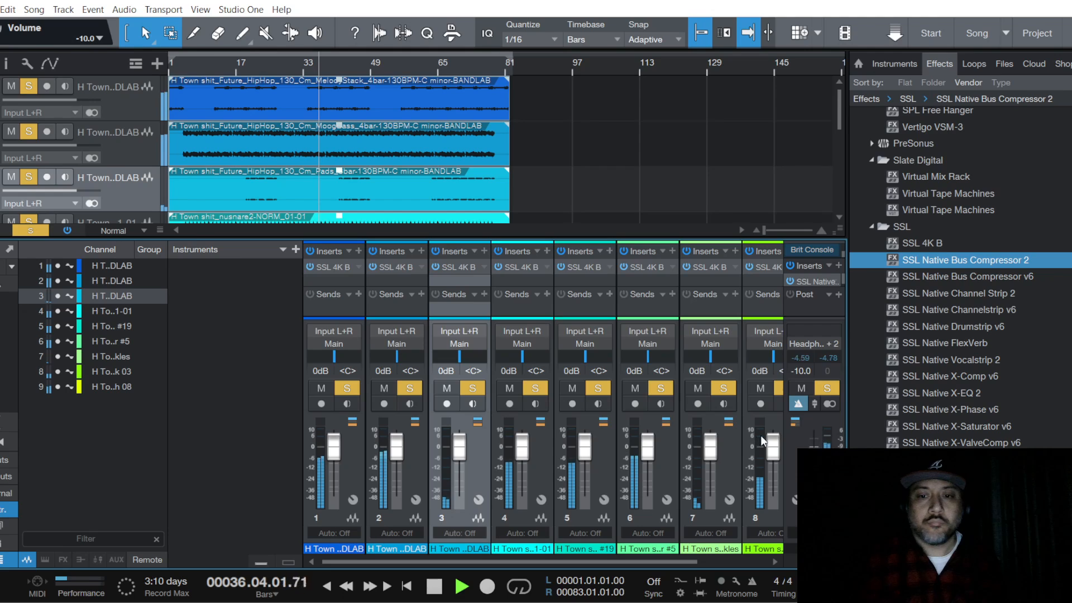
pyautogui.click(827, 390)
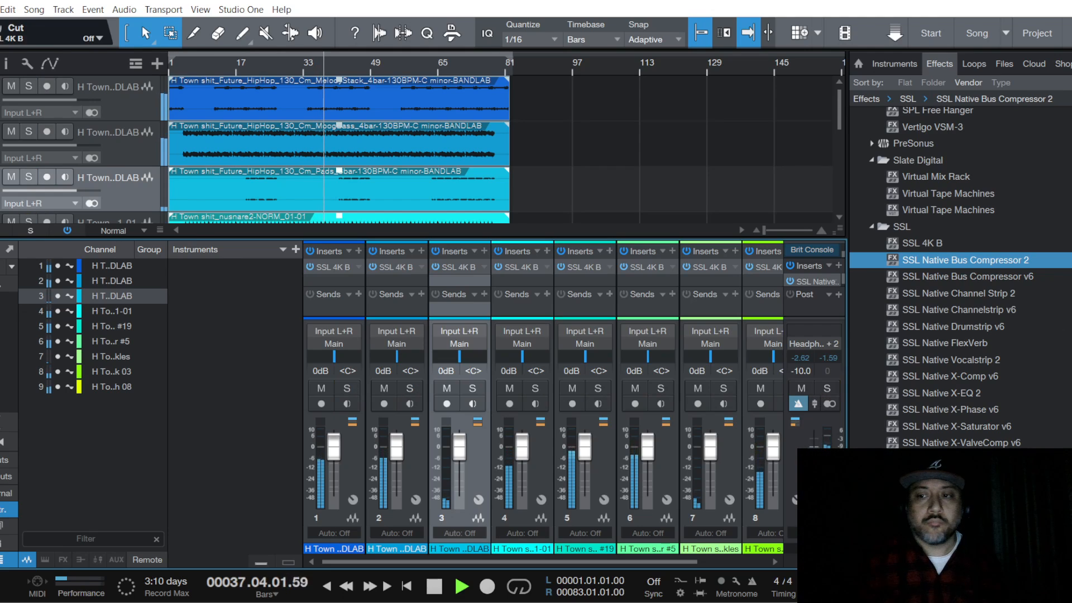
# Step: Stop playback and insert Slate Digital's Virtual Tape Machines after the bus compressor on the Main bus
pyautogui.scroll(6, 960, 279)
pyautogui.scroll(-2, 960, 279)
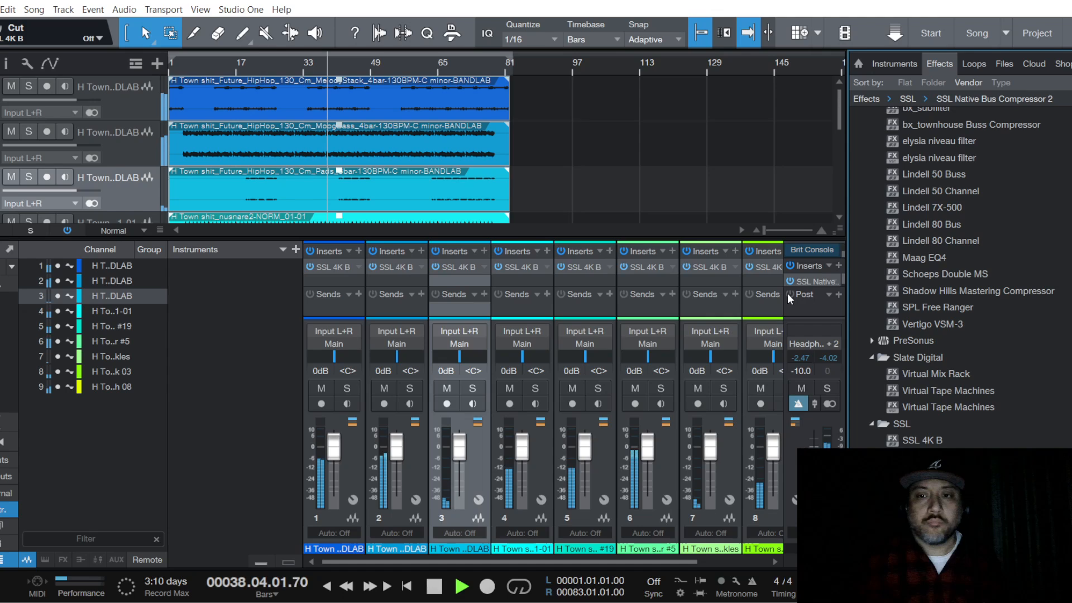
pyautogui.click(815, 282)
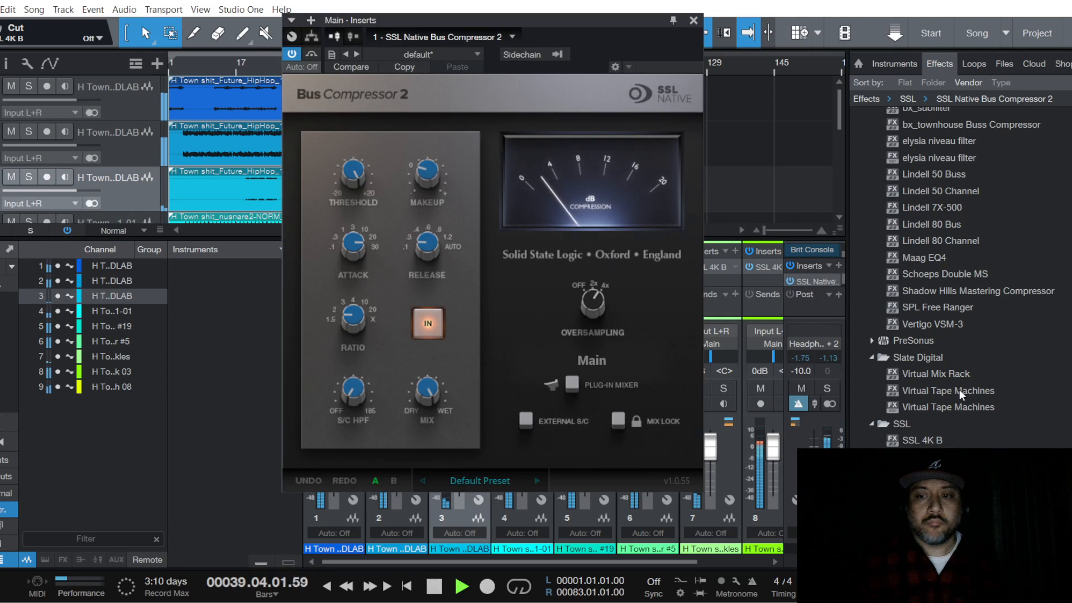
pyautogui.press('space')
pyautogui.moveTo(961, 395); pyautogui.dragTo(555, 50)
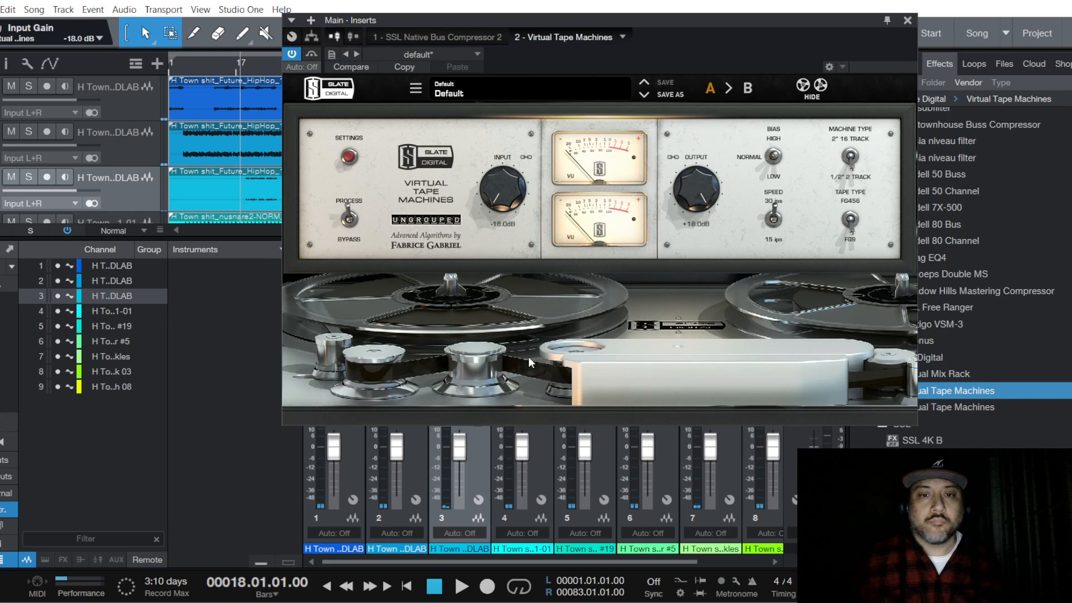
# Step: Play the mix and set the Virtual Tape Machines input gain to about -15.8 dB
pyautogui.press('space')
pyautogui.moveTo(506, 211); pyautogui.dragTo(507, 200)
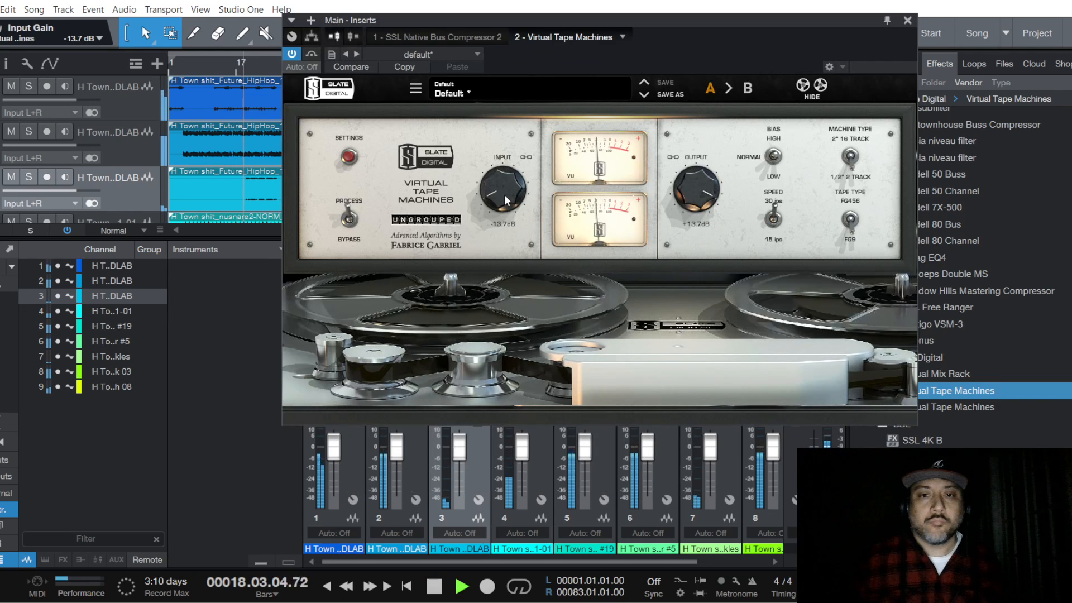
pyautogui.scroll(-9, 506, 201)
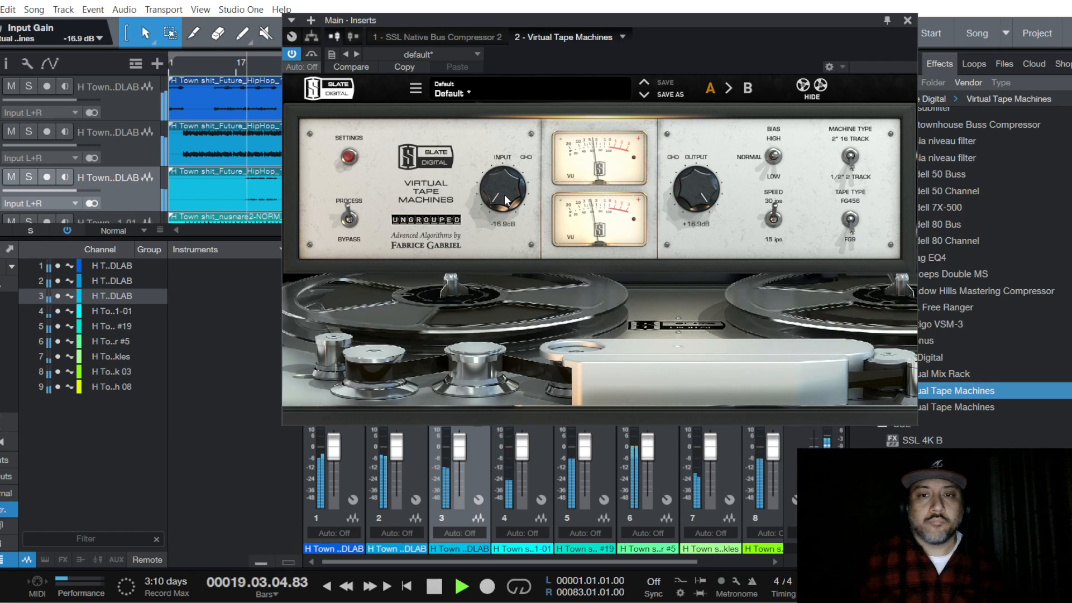
pyautogui.scroll(3, 506, 200)
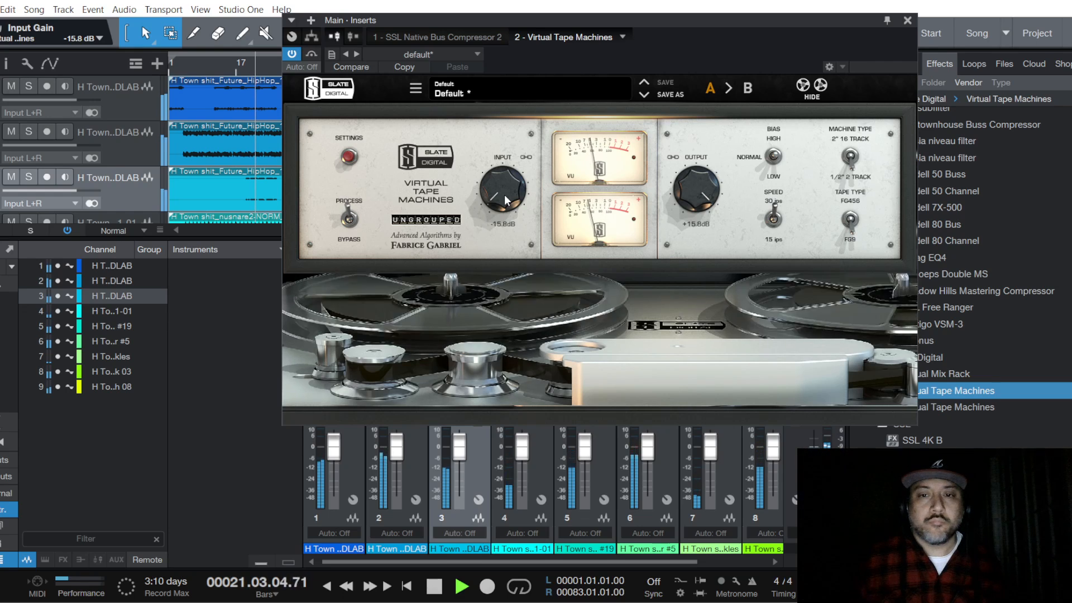
# Step: Close the tape machine's window and lower the Main bus fader to -15.0 dB
pyautogui.click(908, 21)
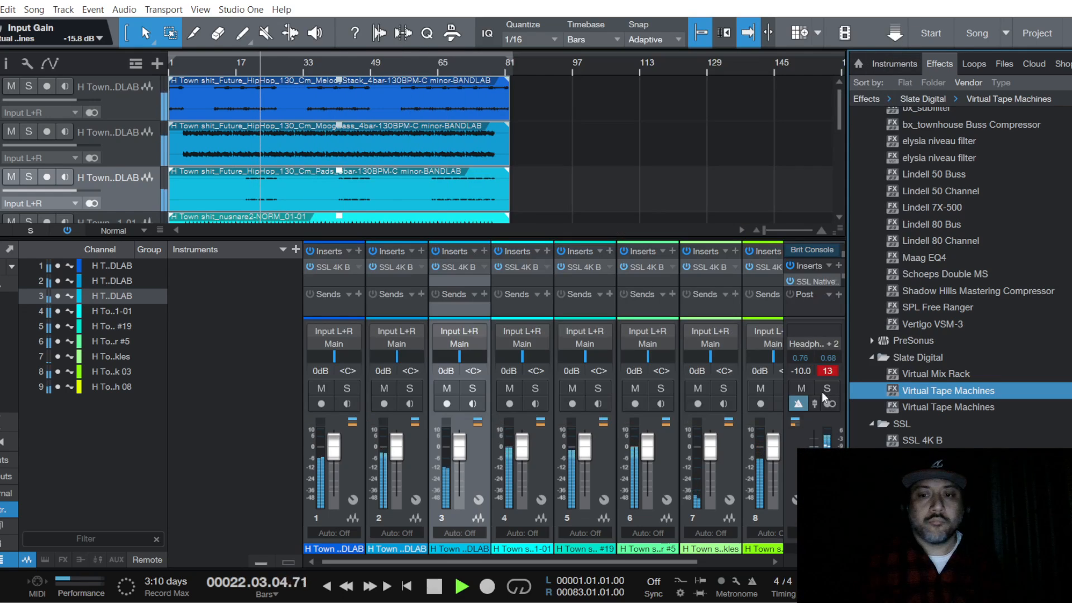
pyautogui.moveTo(813, 464); pyautogui.dragTo(814, 470)
pyautogui.click(274, 350)
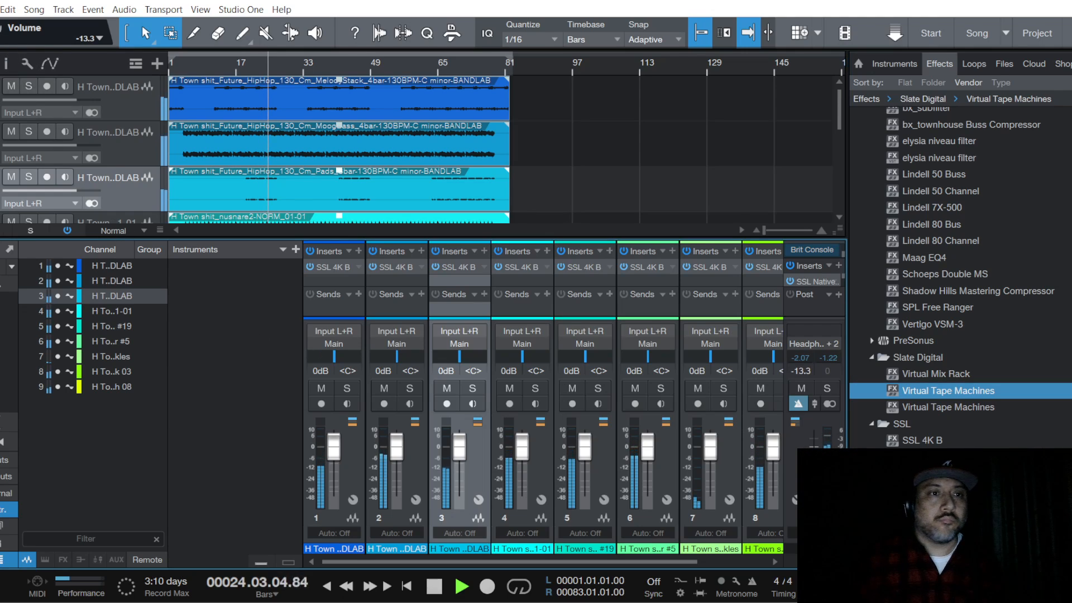
pyautogui.click(0, 9)
pyautogui.click(32, 164)
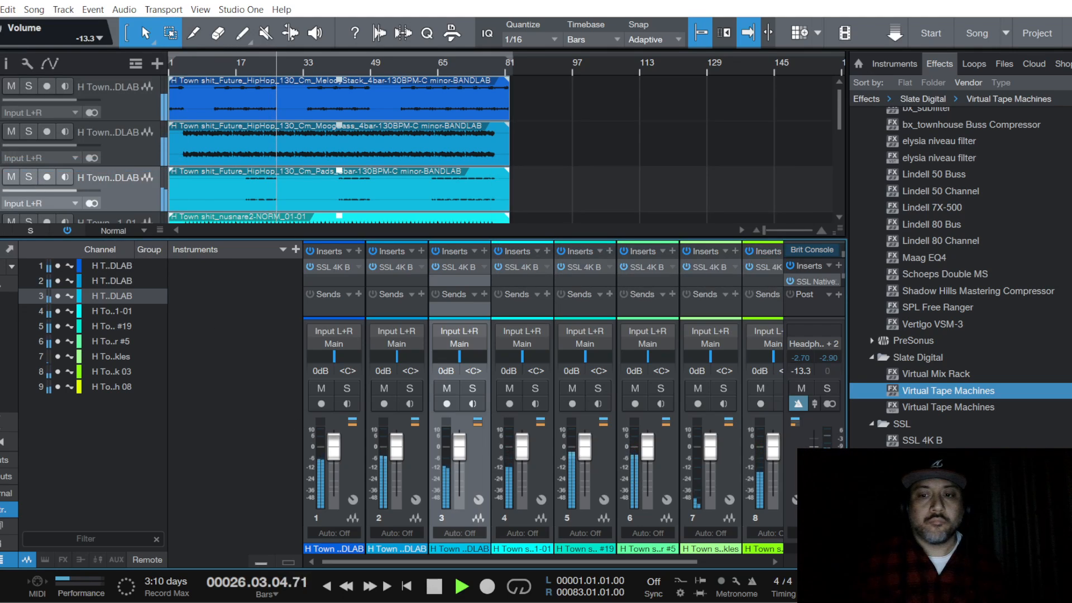
pyautogui.moveTo(814, 470); pyautogui.dragTo(814, 471)
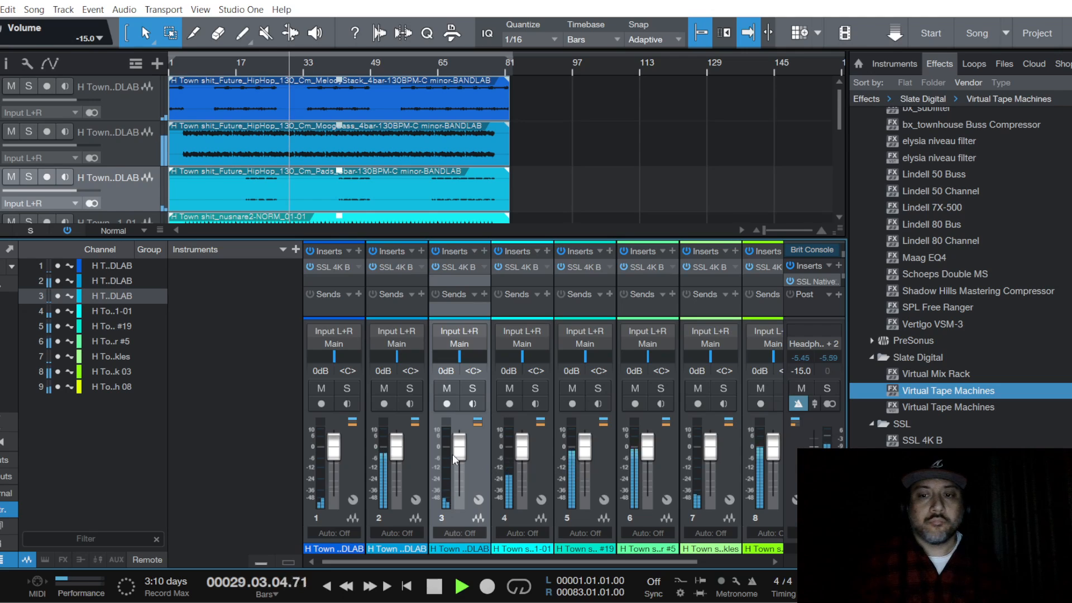
# Step: Save the song
pyautogui.click(0, 9)
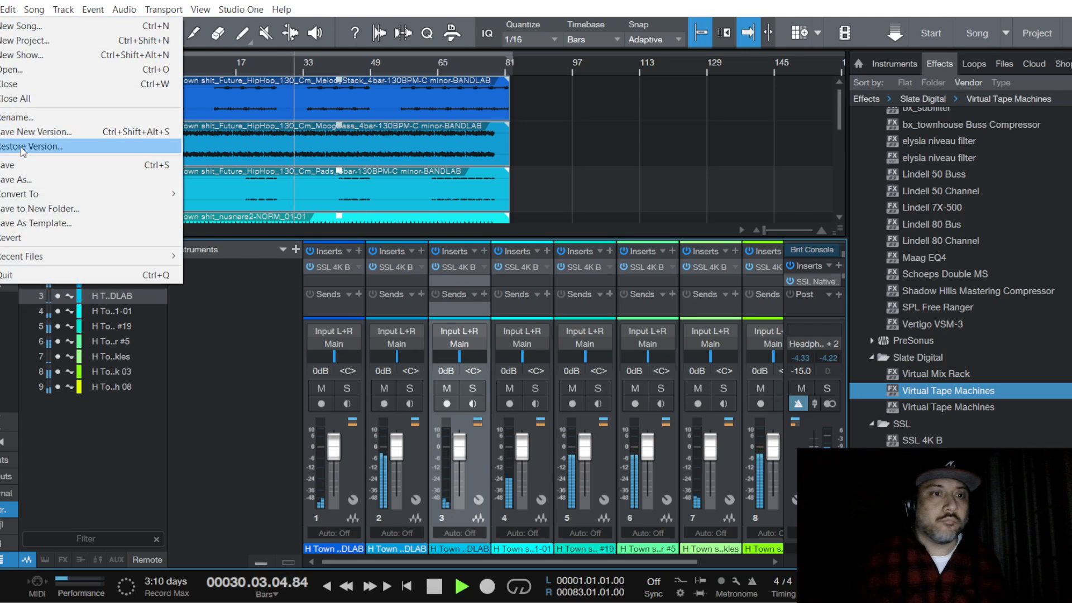
pyautogui.click(25, 165)
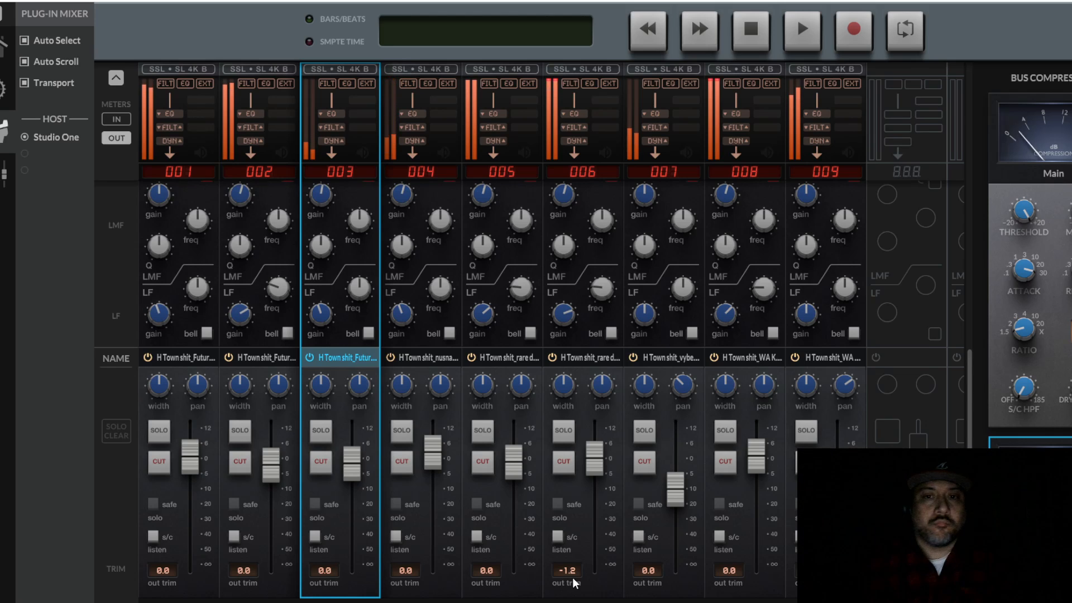
# Step: Set the output trims to -2.3 dB on channels 5 and 6, -3.3 dB on channel 8 and -2.6 dB on channel 4
pyautogui.moveTo(571, 577); pyautogui.dragTo(572, 583)
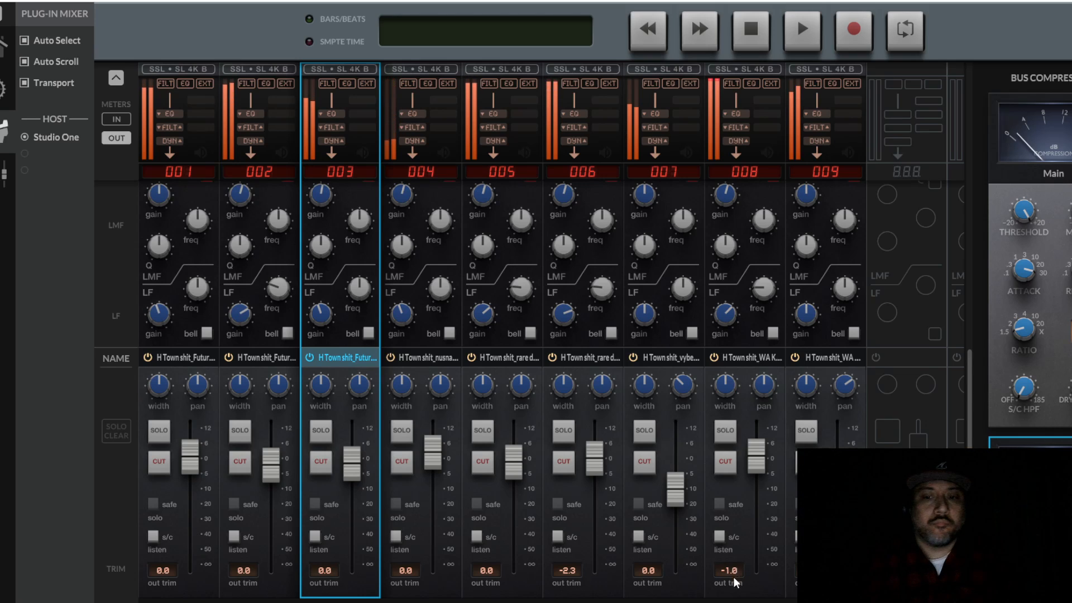
pyautogui.moveTo(733, 577); pyautogui.dragTo(732, 584)
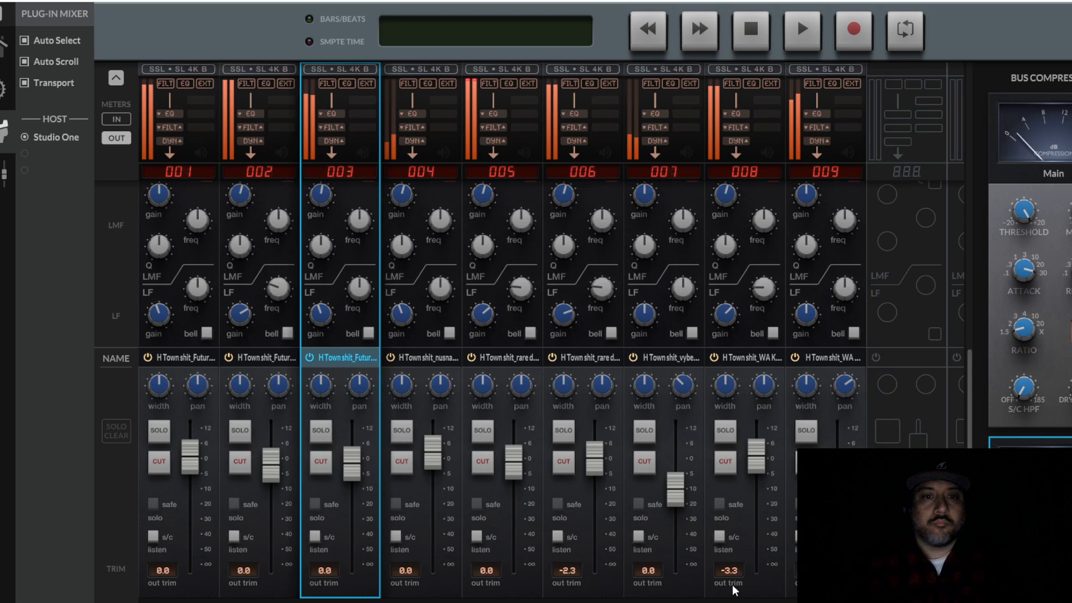
pyautogui.moveTo(478, 566); pyautogui.dragTo(485, 588)
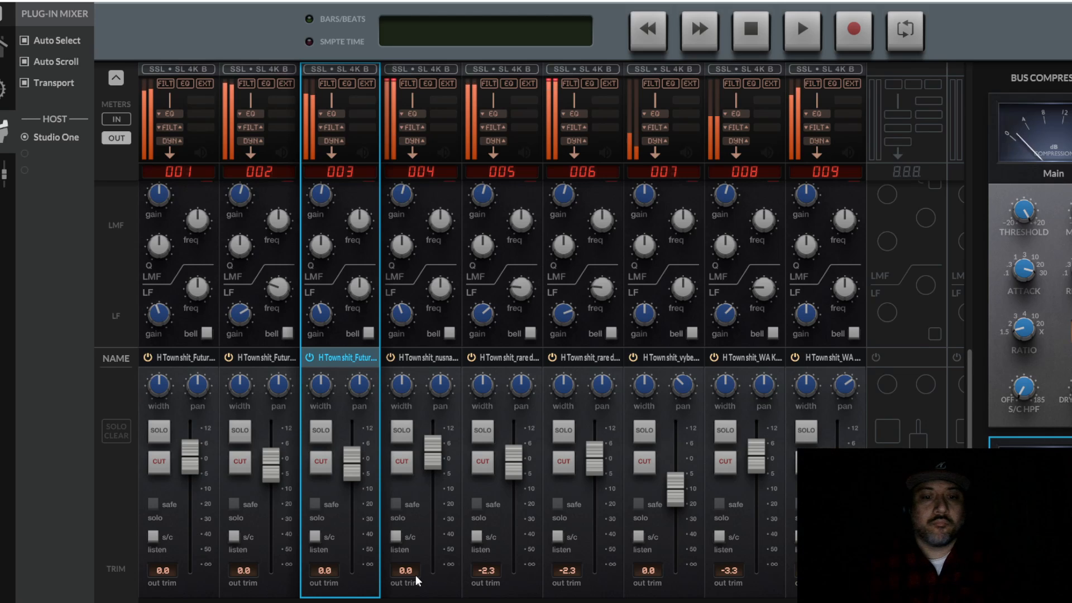
pyautogui.moveTo(415, 575); pyautogui.dragTo(417, 584)
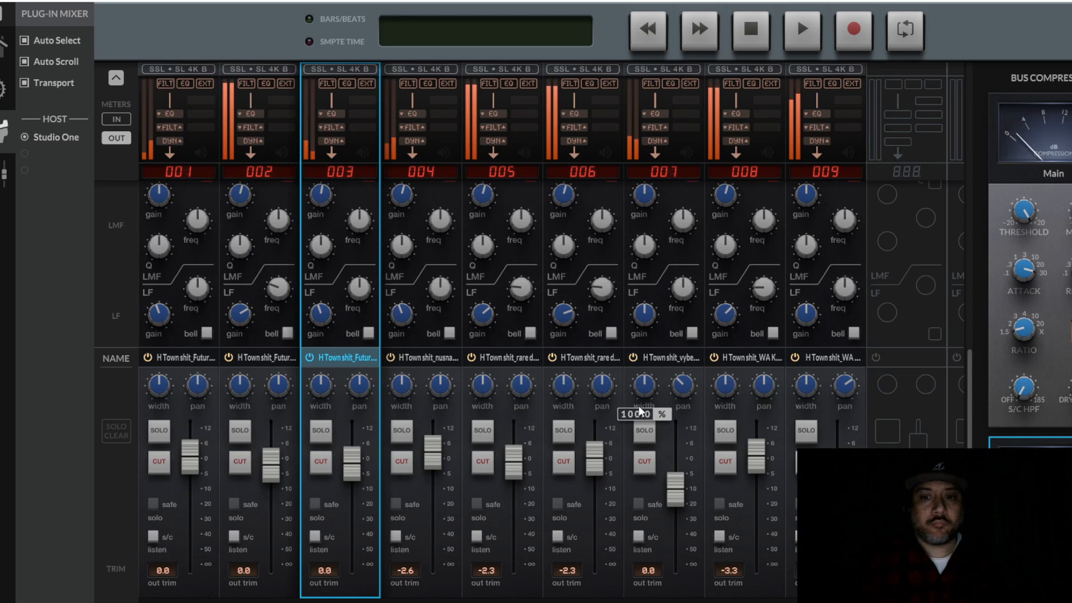
# Step: Solo channel 7 briefly, solo channels 6 and 5 together instead, and lower channel 5's fader slightly
pyautogui.click(646, 433)
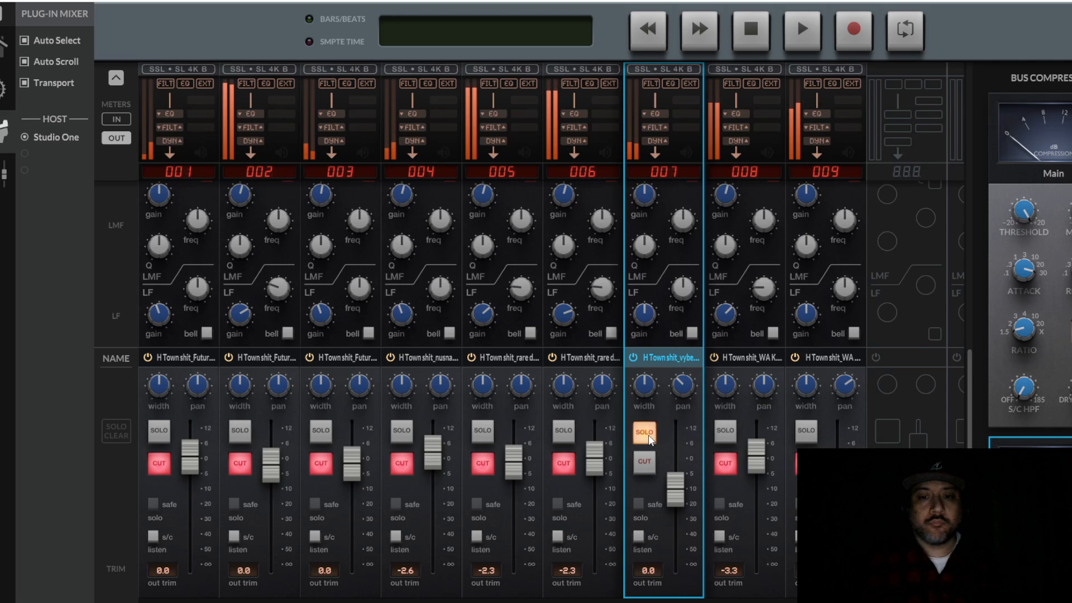
pyautogui.click(646, 433)
pyautogui.click(564, 433)
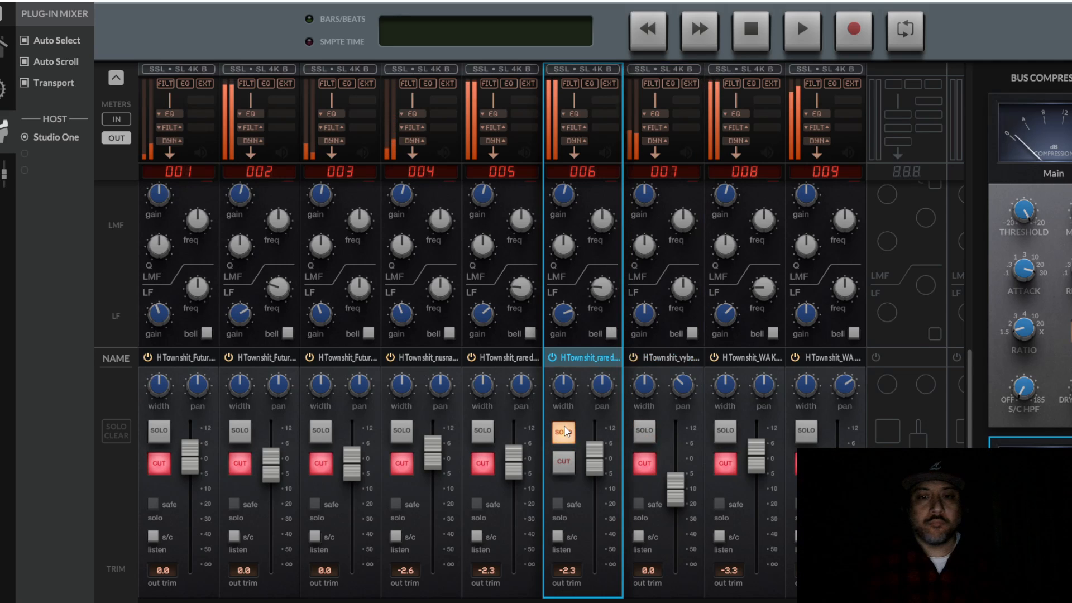
pyautogui.click(483, 432)
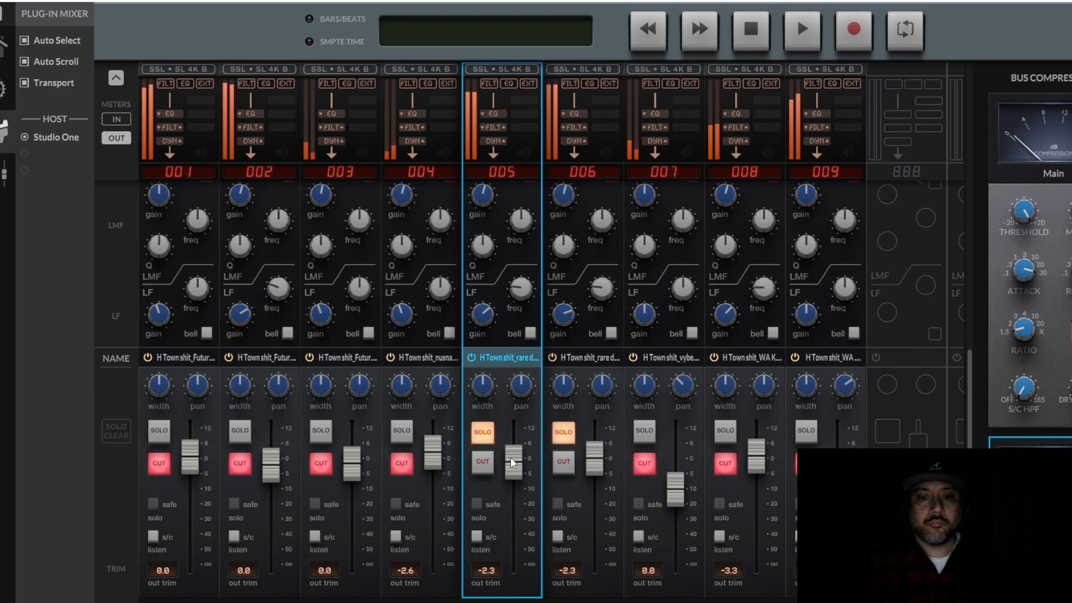
pyautogui.moveTo(510, 457); pyautogui.dragTo(510, 460)
# Step: Add channels 2 and 1 to the solo, setting their faders to -3.0 dB and about -4 dB
pyautogui.click(245, 431)
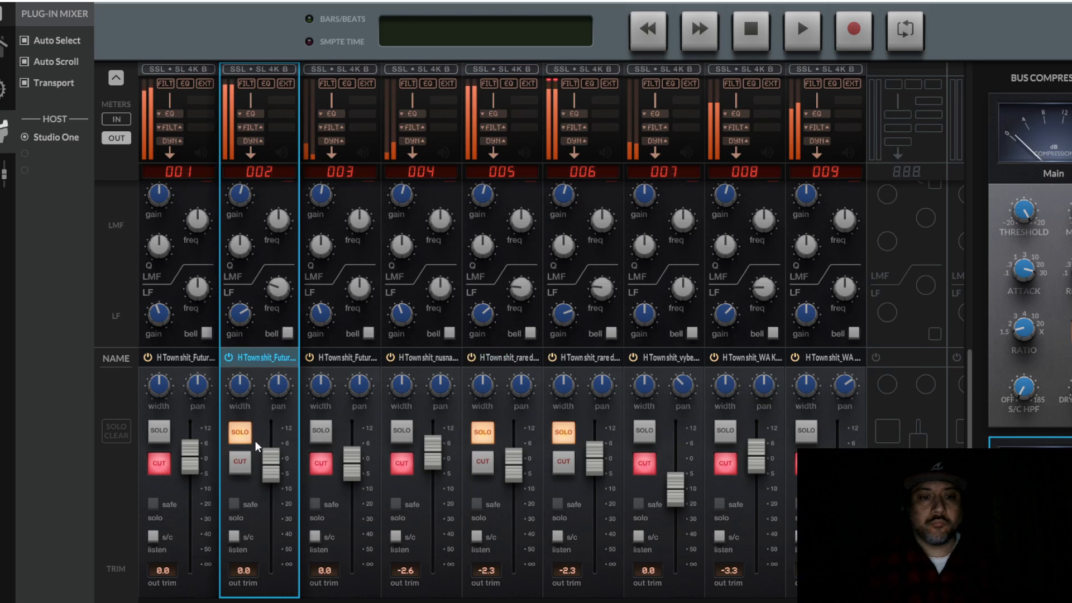
pyautogui.moveTo(273, 460); pyautogui.dragTo(273, 462)
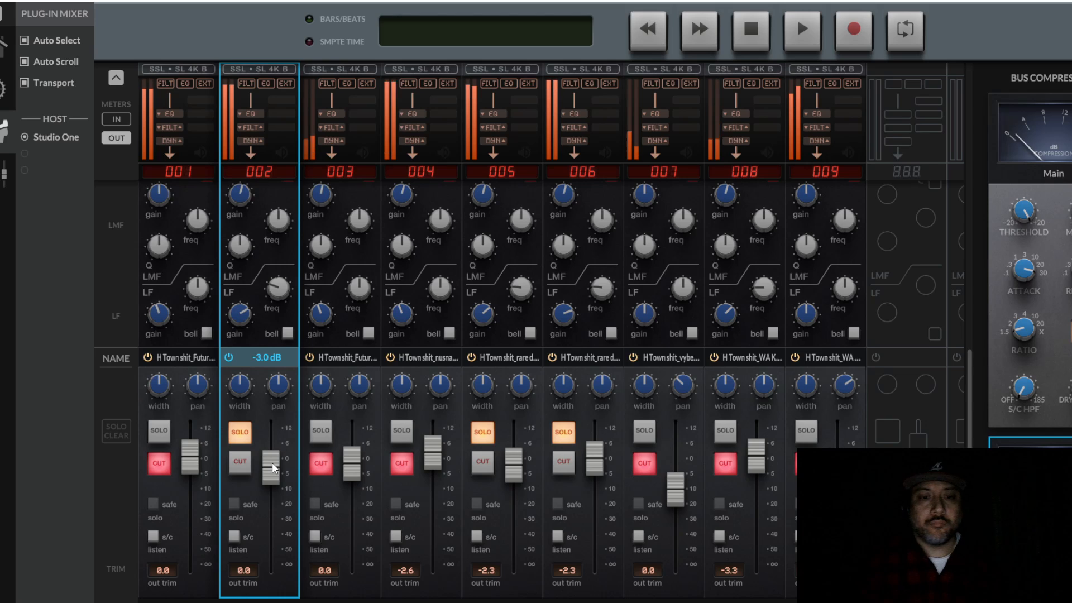
pyautogui.click(327, 431)
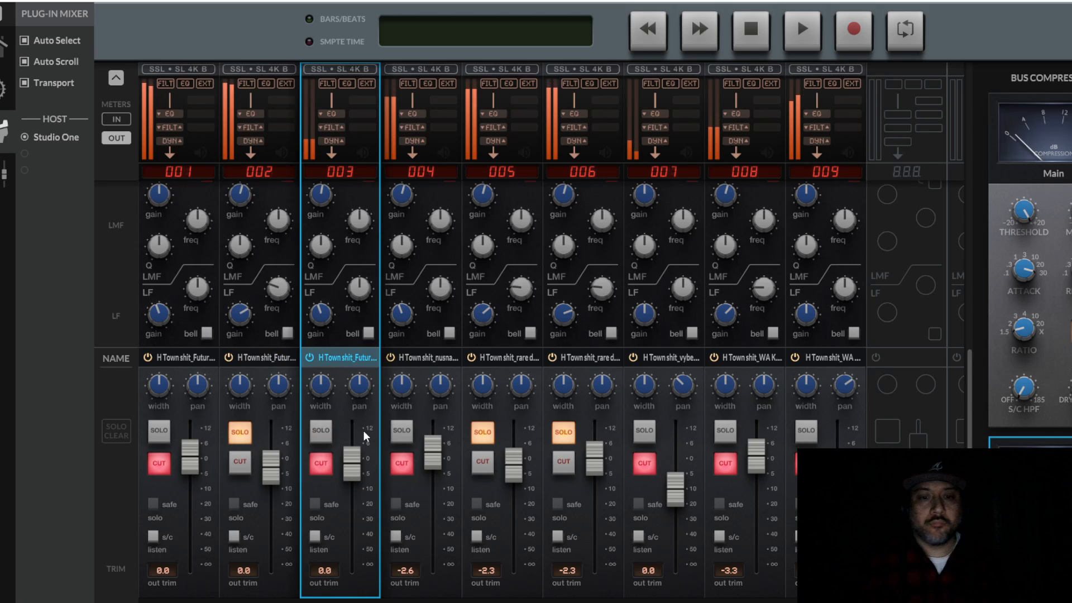
pyautogui.click(159, 431)
pyautogui.moveTo(192, 464)
pyautogui.mouseDown()
pyautogui.moveTo(198, 502)
pyautogui.moveTo(203, 478)
pyautogui.mouseUp()
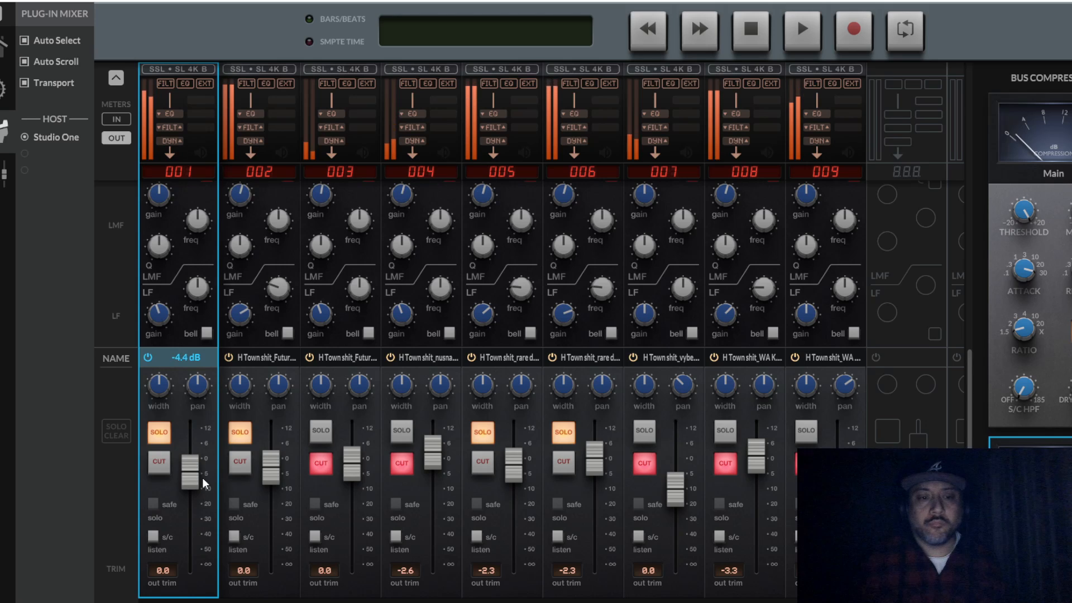
# Step: Add channel 4 to the solo and lower its fader to just below 1 dB
pyautogui.click(397, 427)
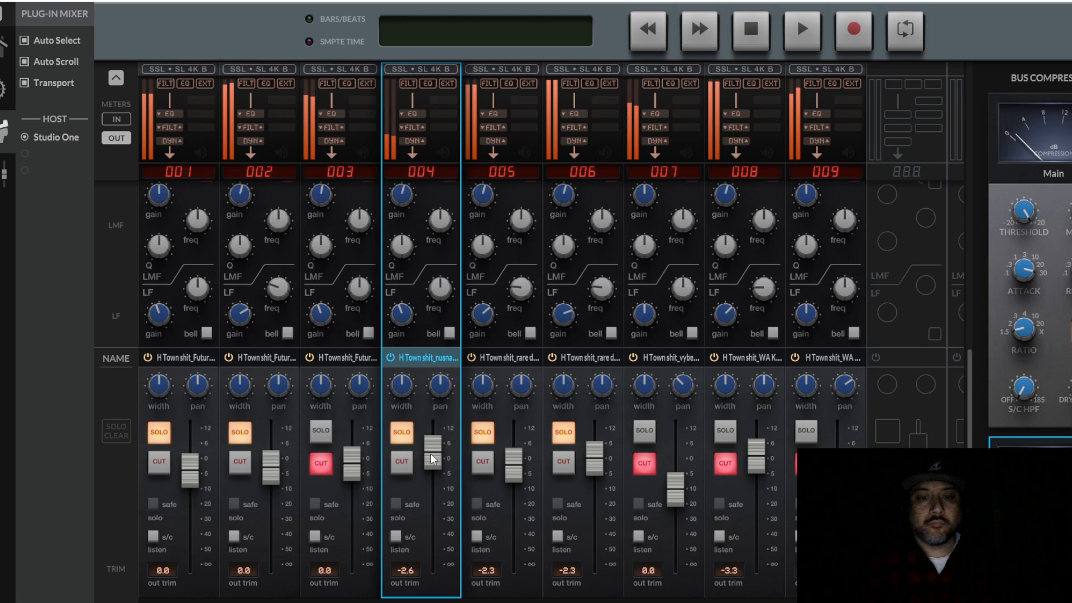
pyautogui.moveTo(431, 454); pyautogui.dragTo(430, 454)
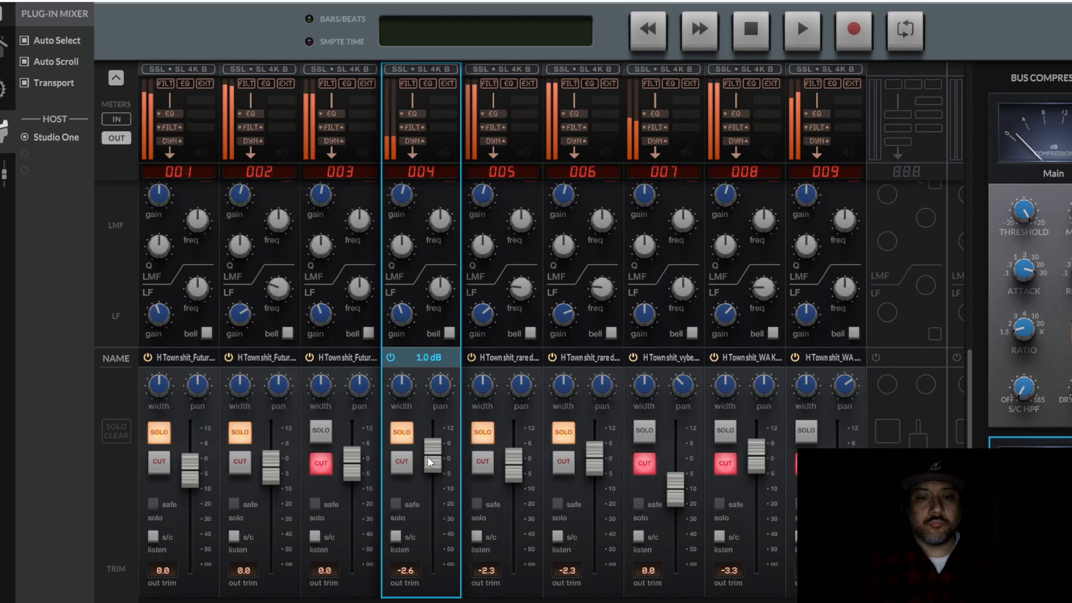
pyautogui.moveTo(427, 456); pyautogui.dragTo(426, 457)
# Step: Add channels 9 and 8 to the solo, setting their faders to about -5.7 dB and 0.5 dB
pyautogui.click(807, 432)
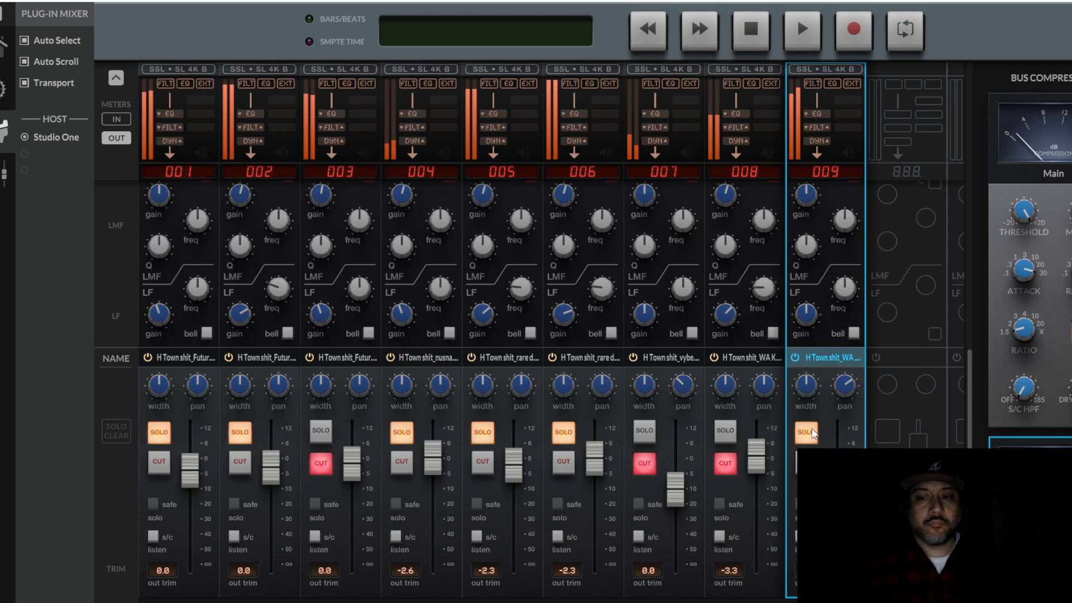
pyautogui.moveTo(837, 470); pyautogui.dragTo(837, 475)
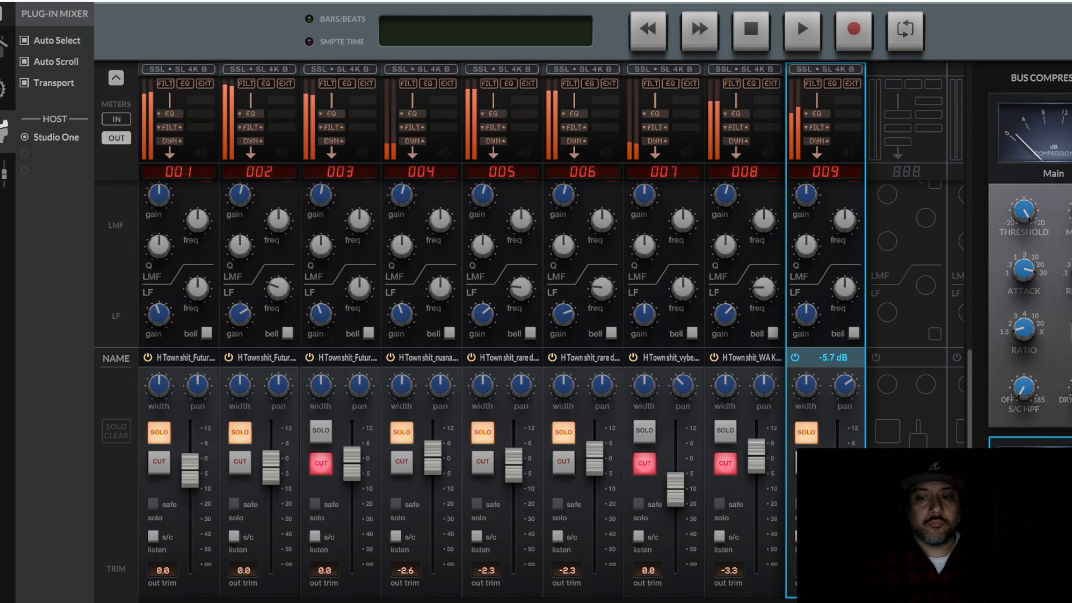
pyautogui.click(718, 431)
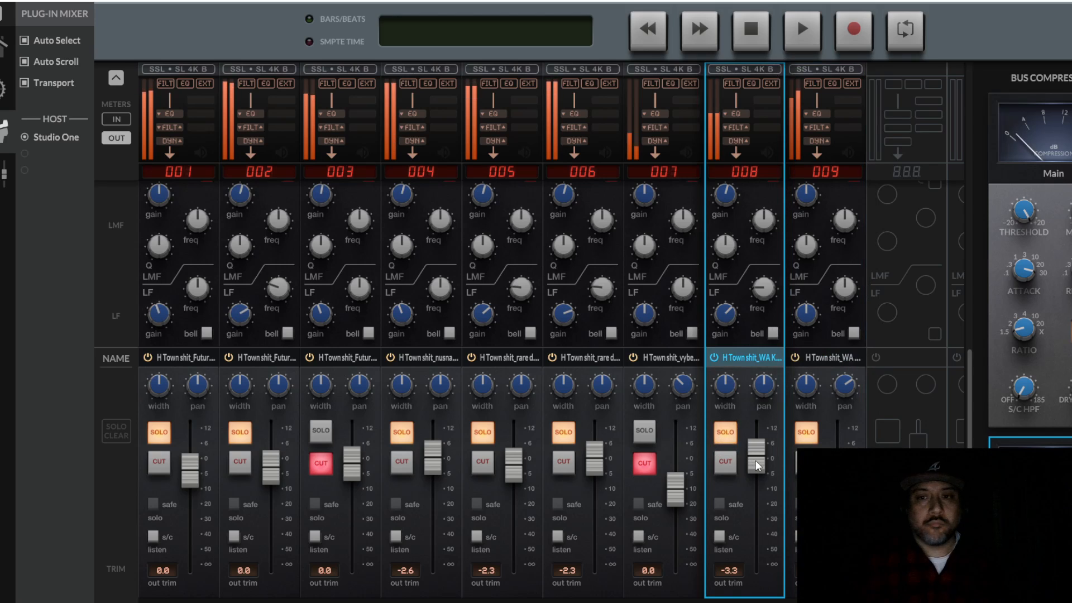
pyautogui.moveTo(757, 465); pyautogui.dragTo(758, 461)
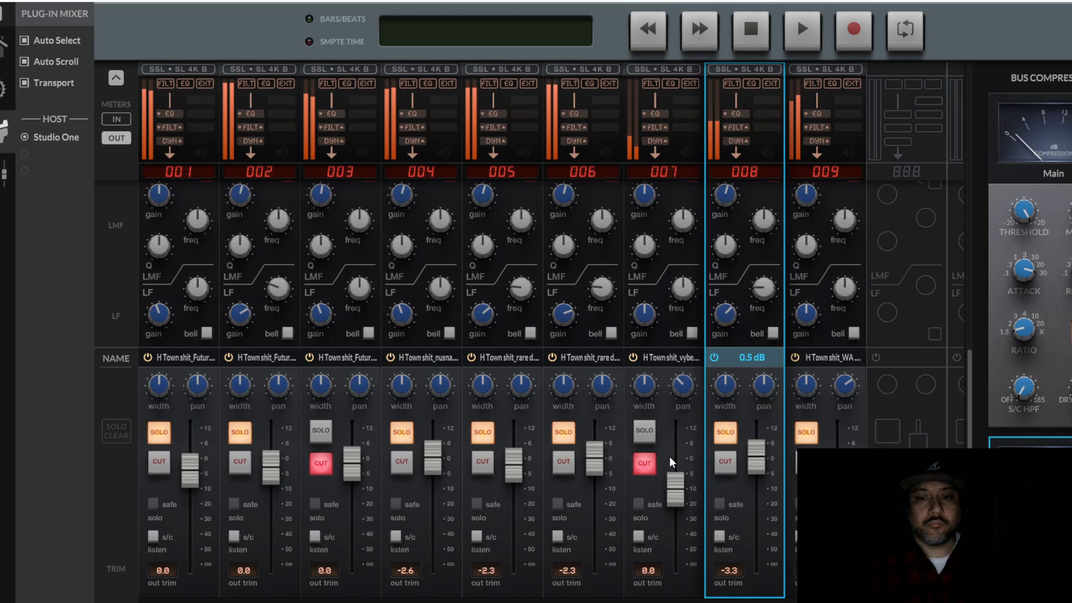
# Step: Add channels 7 and 3 to the solo, lowering their faders to about -13.0 dB and -5.6 dB
pyautogui.click(643, 433)
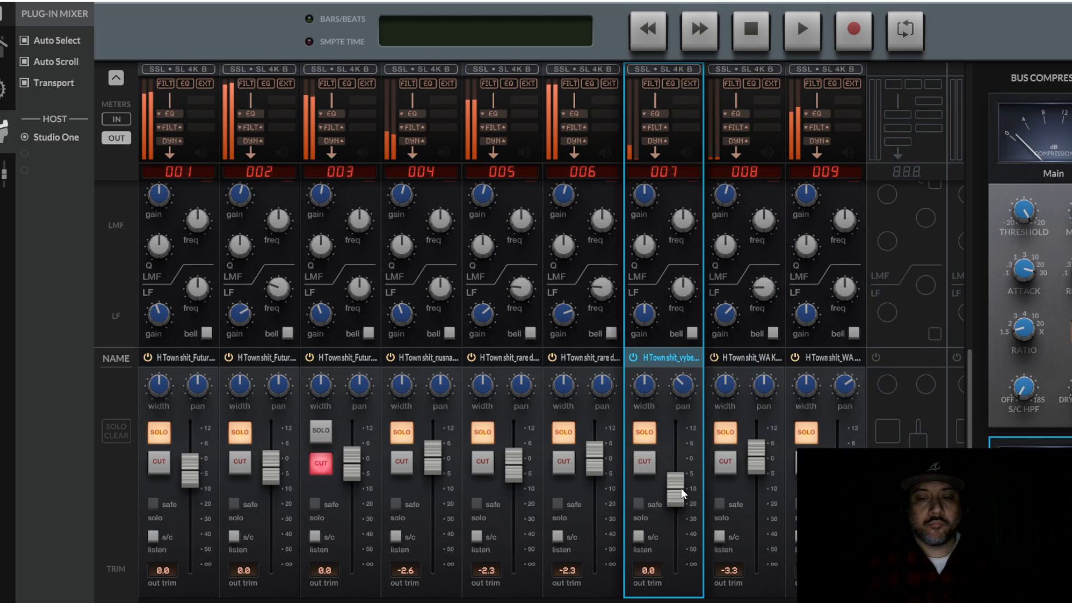
pyautogui.moveTo(682, 493); pyautogui.dragTo(684, 497)
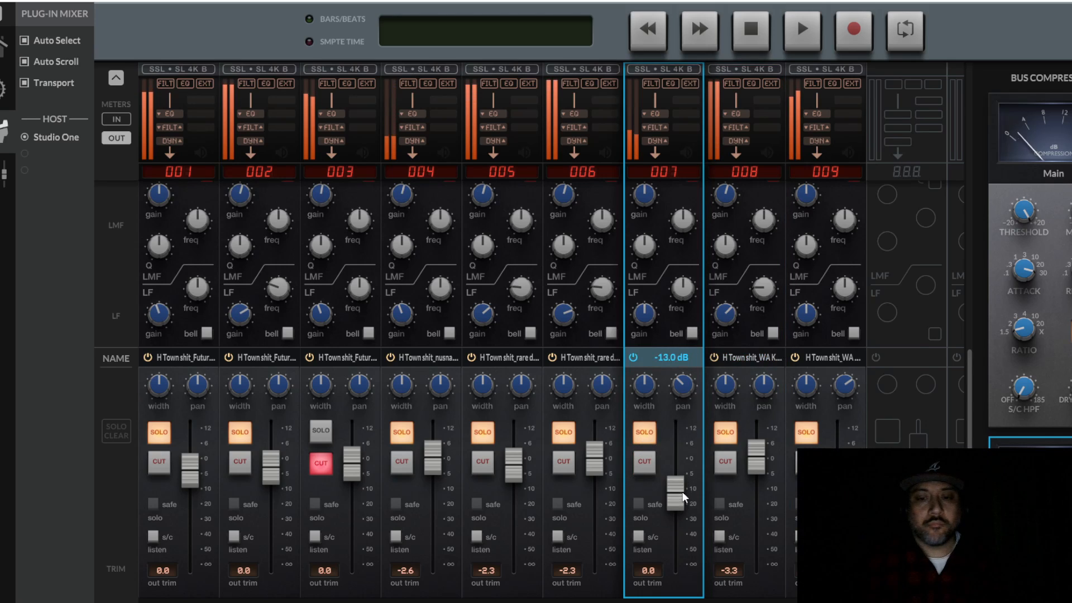
pyautogui.click(322, 431)
pyautogui.moveTo(350, 458); pyautogui.dragTo(357, 469)
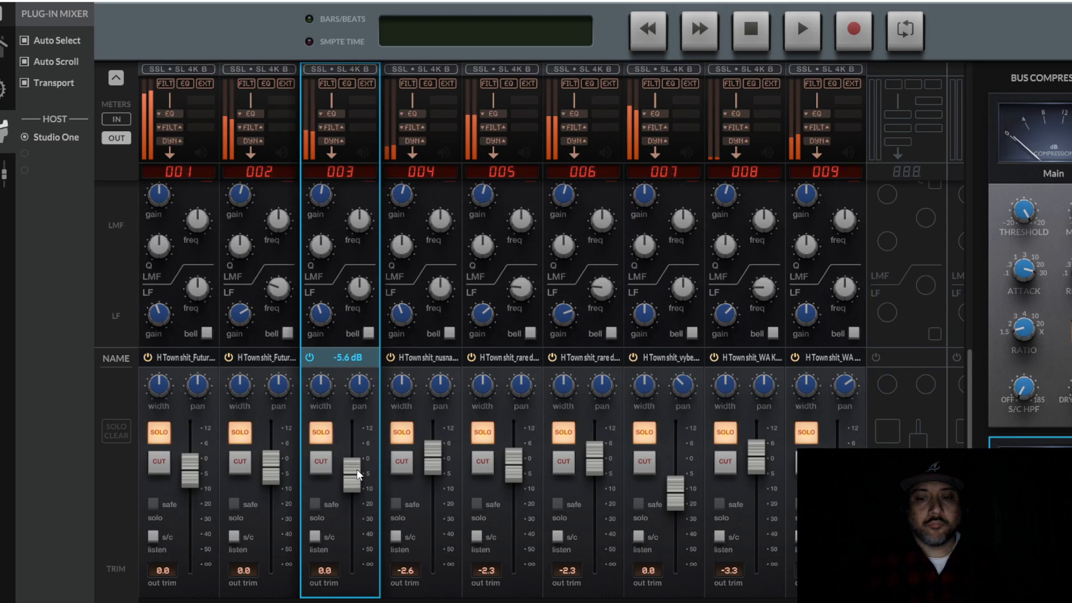
# Step: Fine-tune the faders of channels 3 and 7 against the mix, to -6.8 dB and -15.4 dB
pyautogui.moveTo(675, 487); pyautogui.dragTo(677, 488)
pyautogui.moveTo(354, 471); pyautogui.dragTo(353, 476)
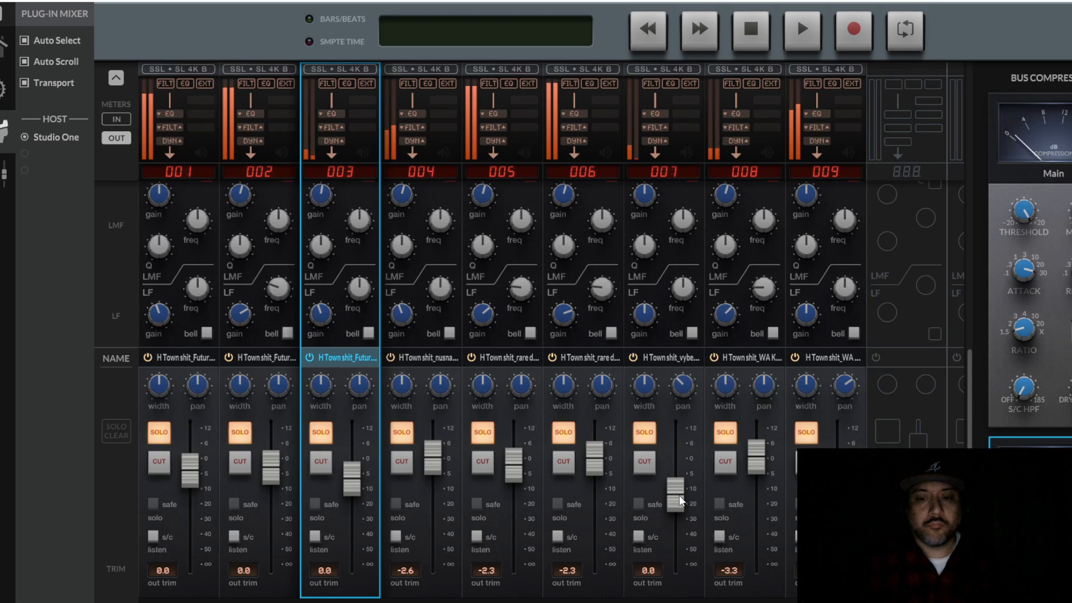
pyautogui.moveTo(679, 494); pyautogui.dragTo(678, 498)
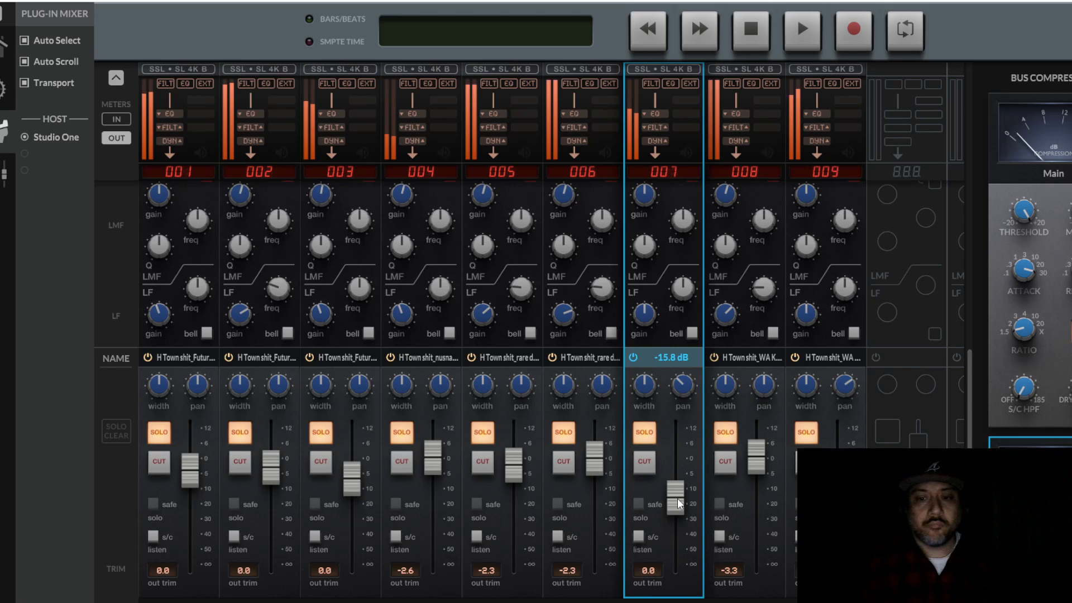
pyautogui.click(350, 483)
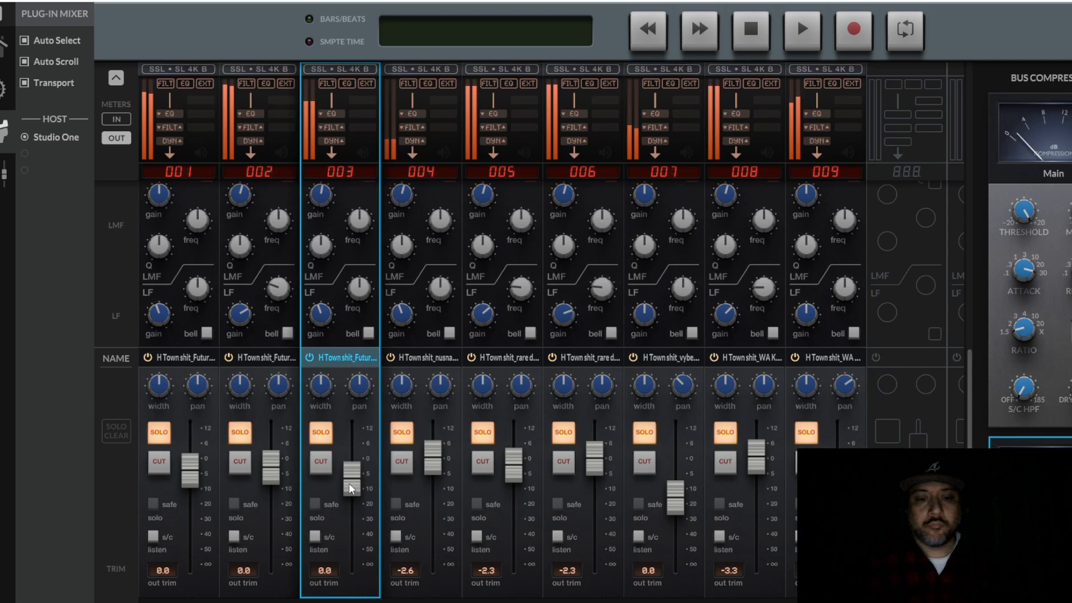
pyautogui.moveTo(349, 483); pyautogui.dragTo(357, 483)
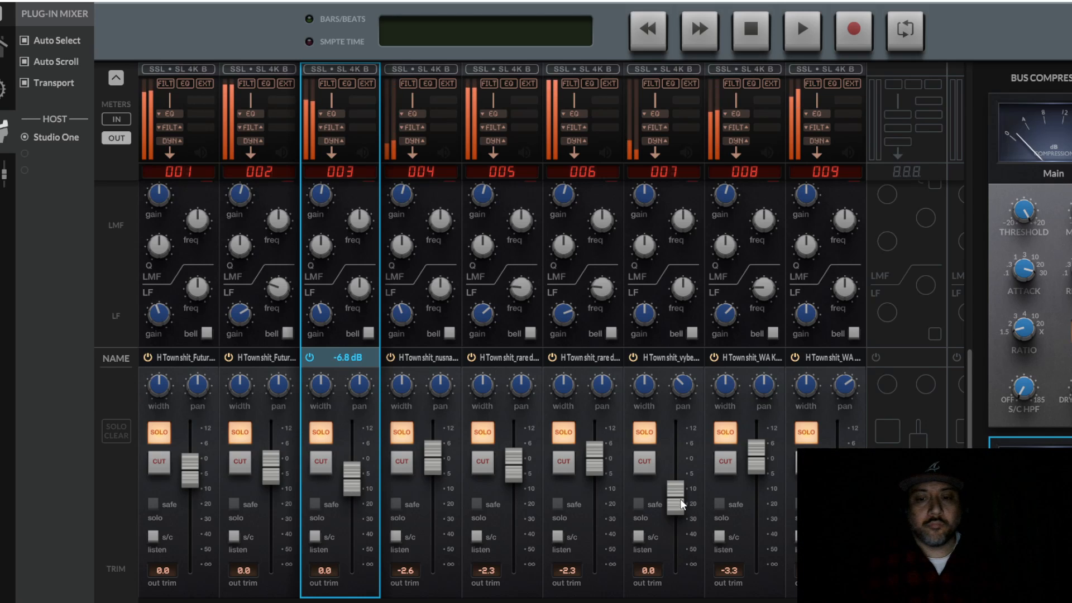
pyautogui.click(680, 498)
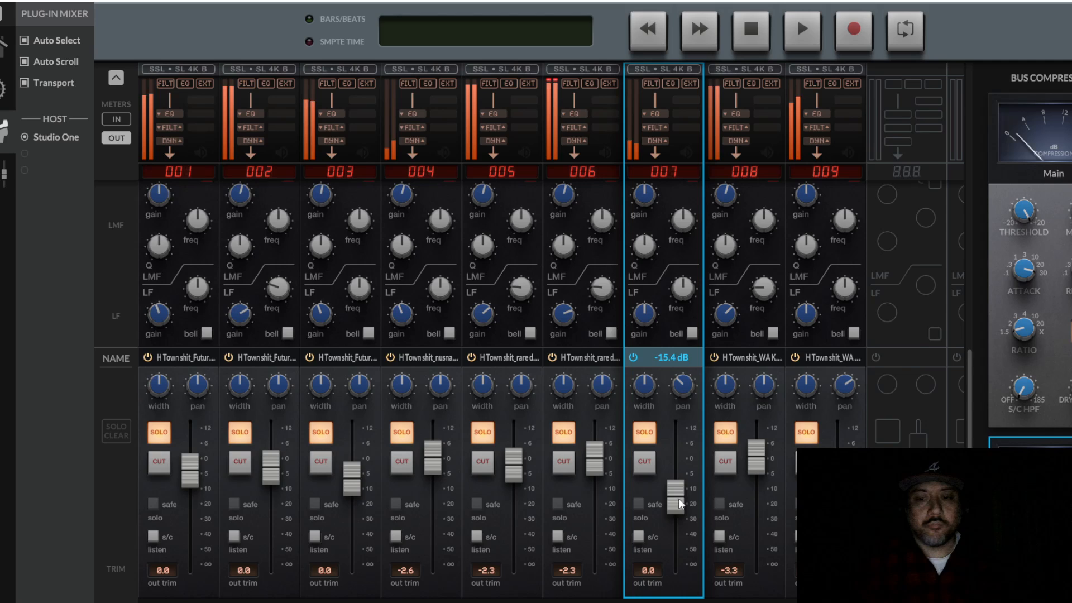
pyautogui.moveTo(678, 498); pyautogui.dragTo(678, 499)
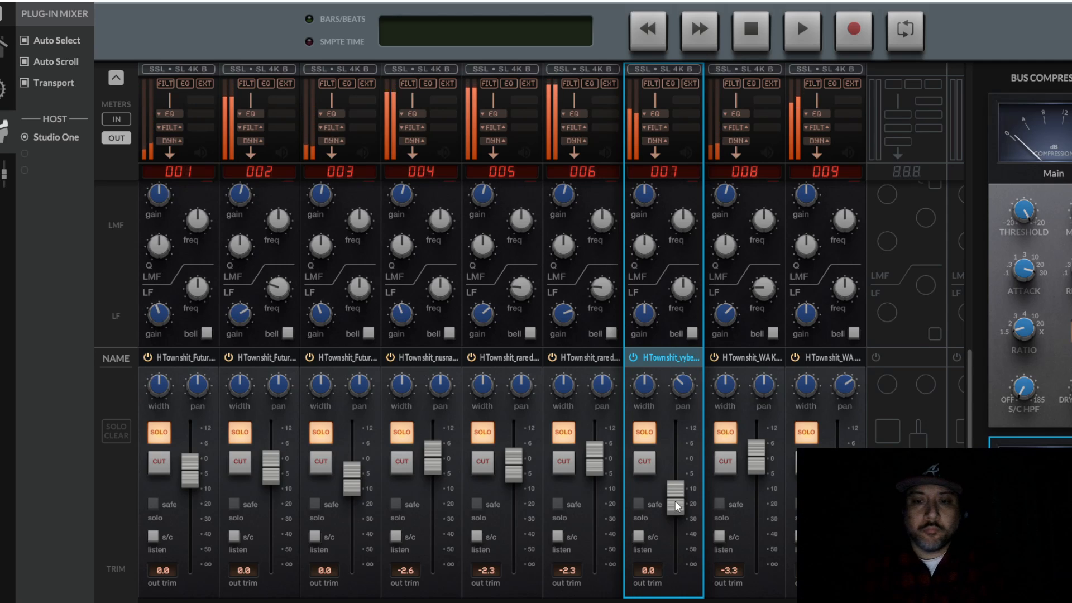
pyautogui.moveTo(678, 496); pyautogui.dragTo(678, 496)
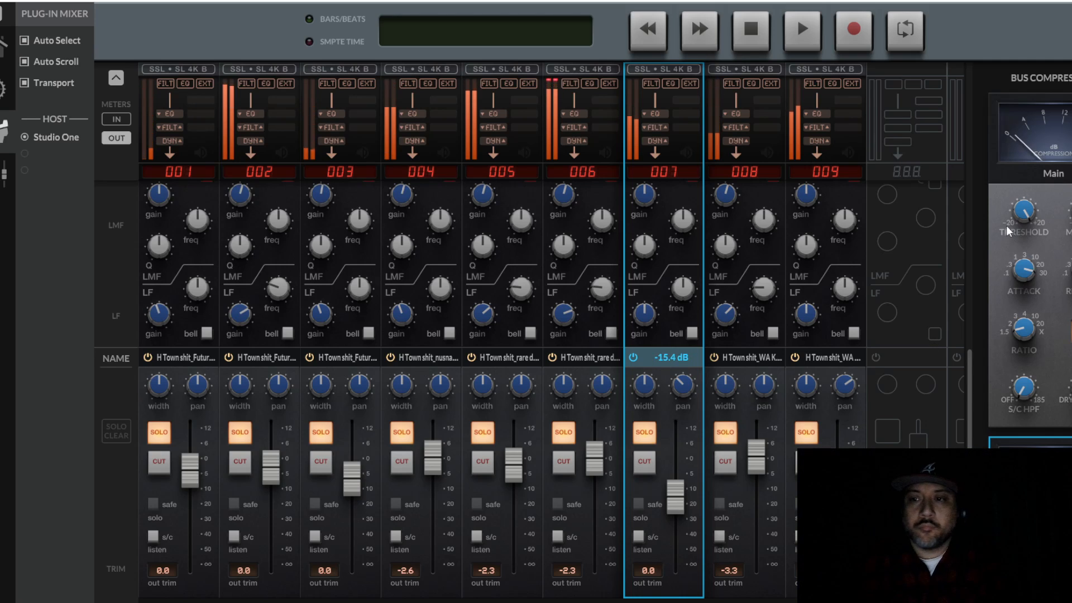
# Step: Lower the Main bus compressor's threshold to 17.1 dB and clear all channel solos
pyautogui.moveTo(1016, 217)
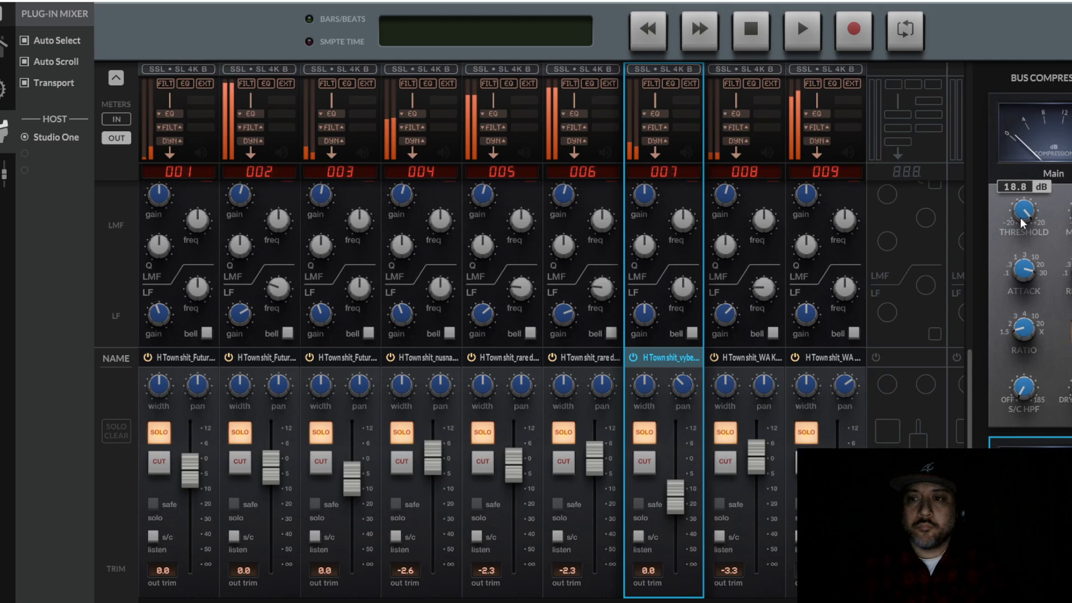
pyautogui.moveTo(1019, 216); pyautogui.dragTo(1019, 226)
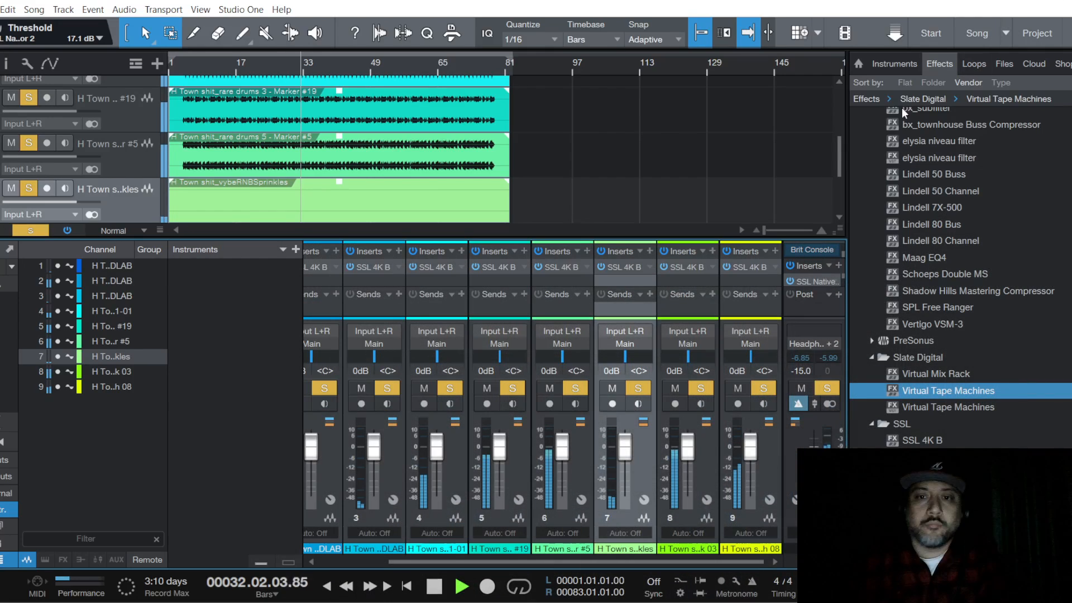
pyautogui.click(826, 389)
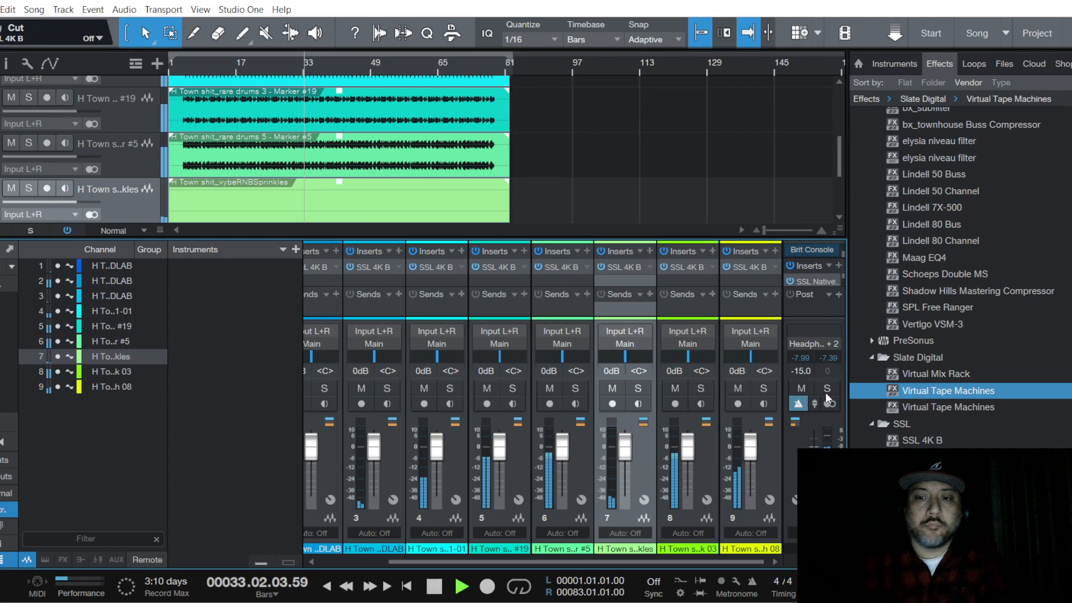
# Step: Check the bus compressor on the Main bus and raise the Virtual Tape Machines input gain to -14.8 dB
pyautogui.click(809, 280)
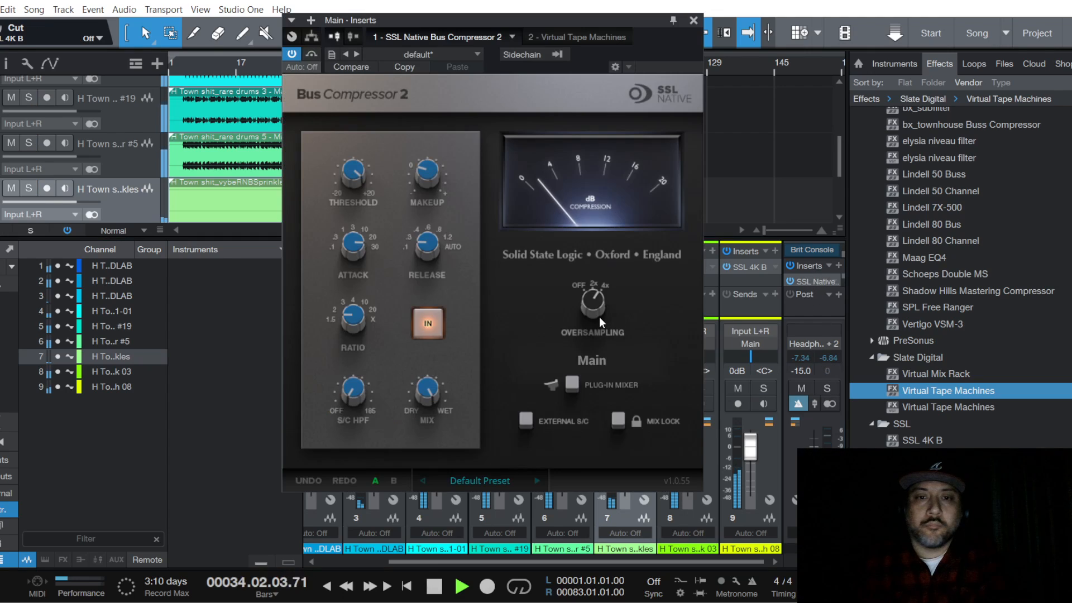
pyautogui.click(578, 38)
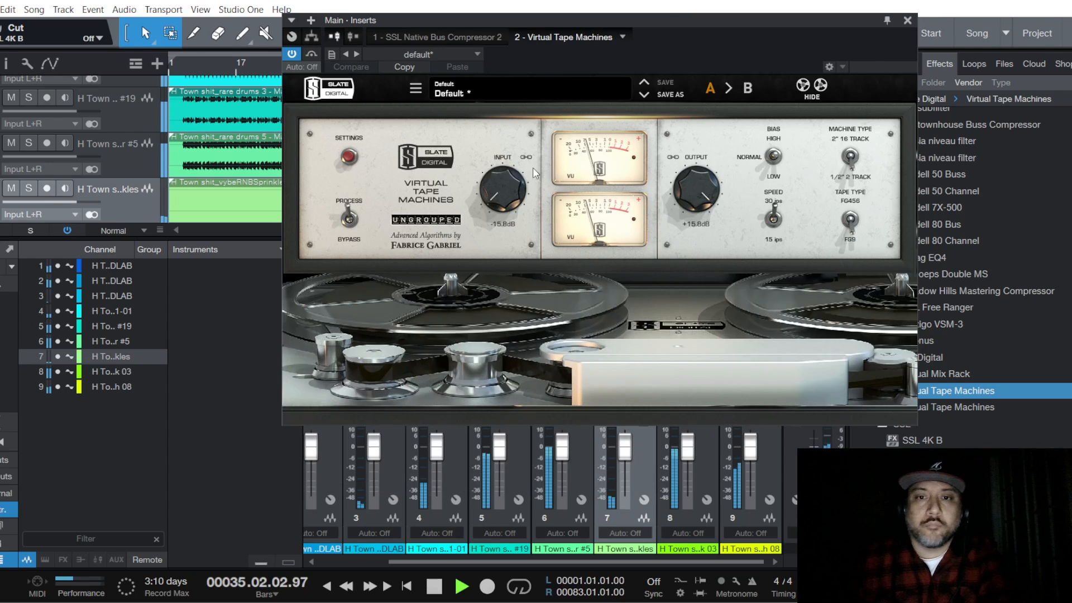
pyautogui.scroll(2, 504, 192)
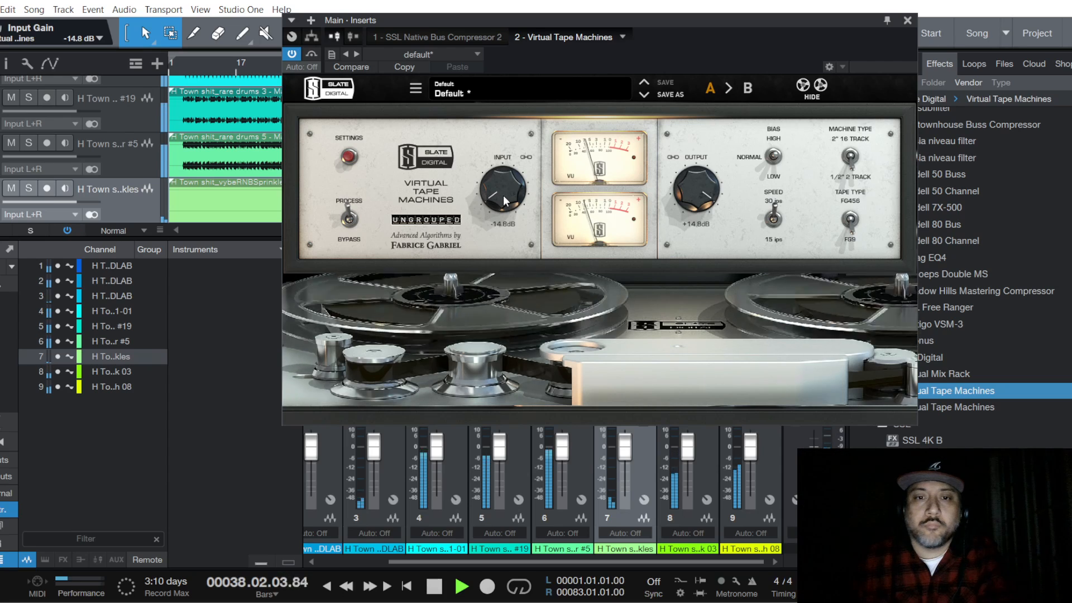
# Step: Raise the Virtual Tape Machines input gain to -13.7 dB on the Main bus, close the plug-in and save the song
pyautogui.scroll(2, 503, 199)
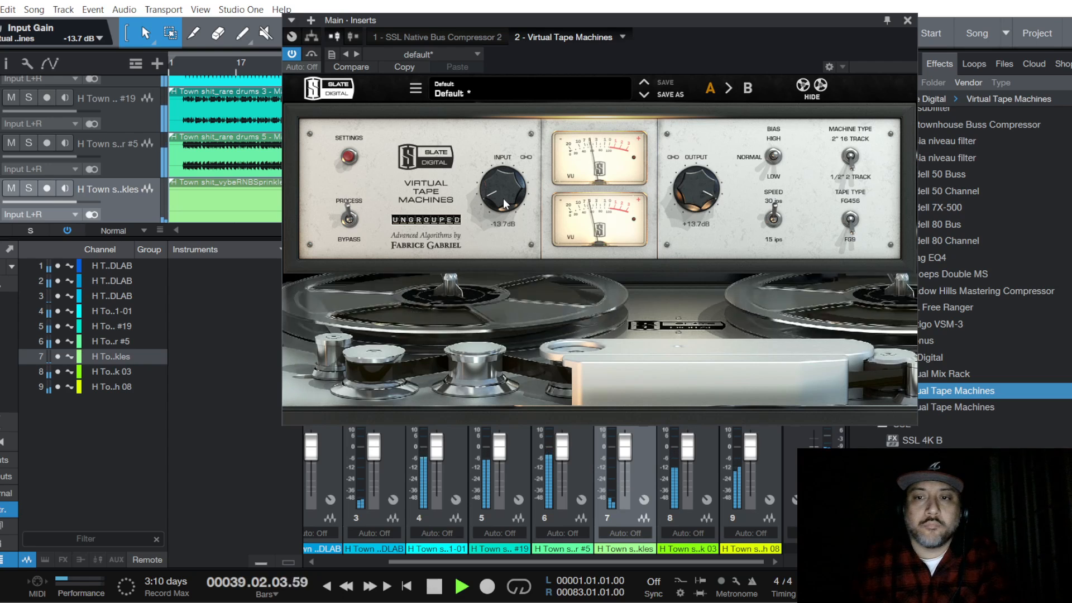
pyautogui.click(908, 21)
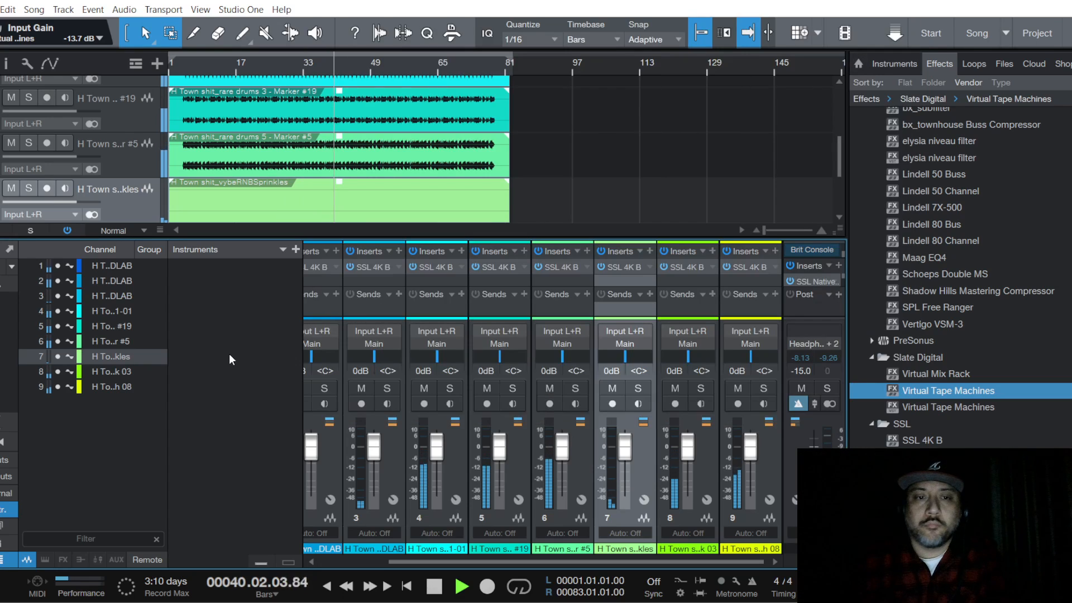
pyautogui.click(1, 9)
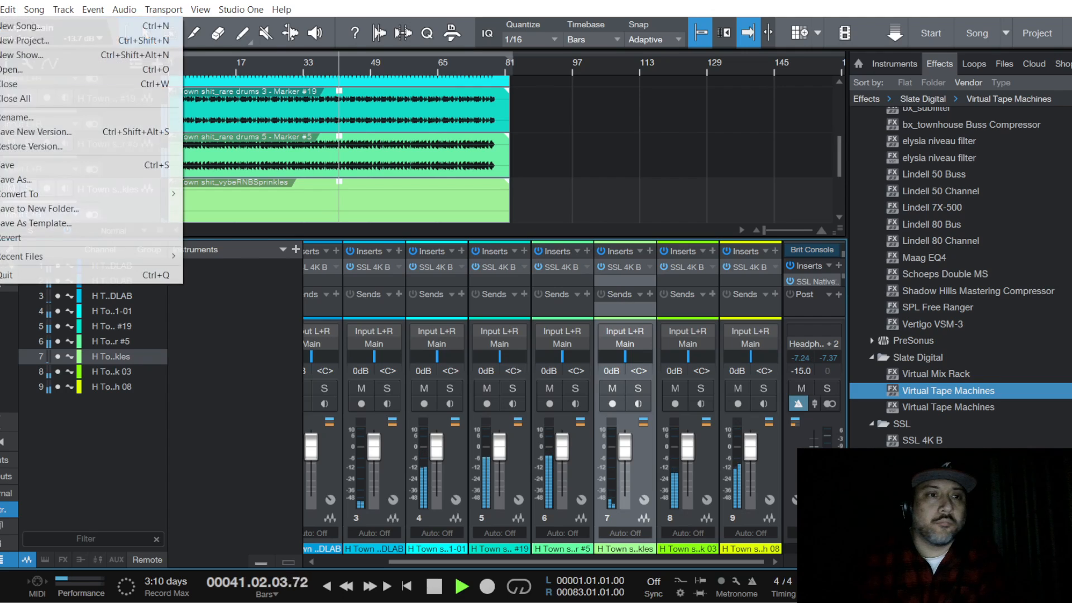
pyautogui.click(55, 165)
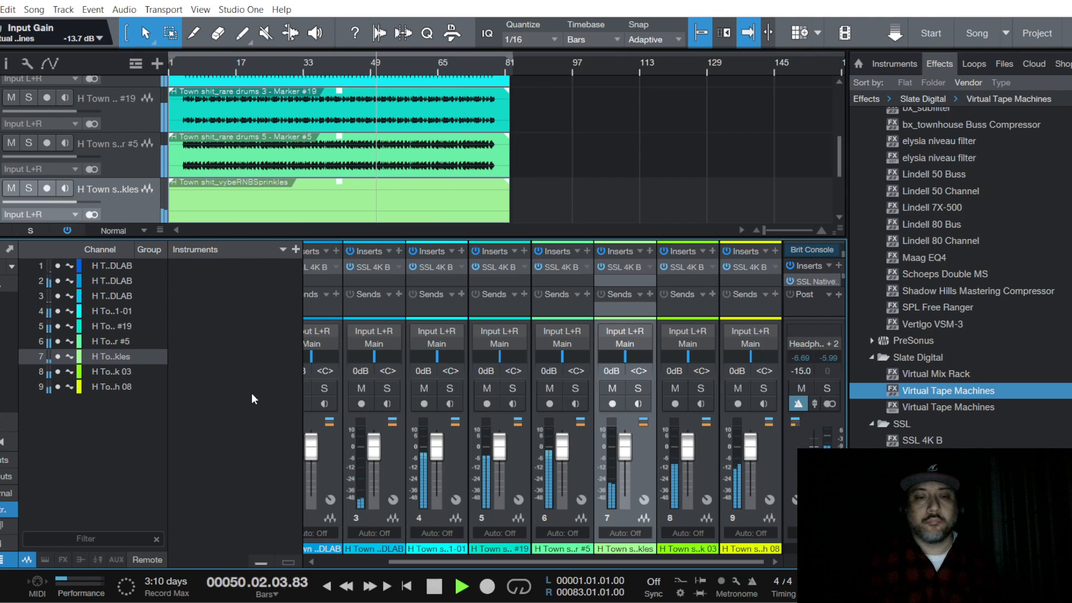
# Step: Stop playback and return the playhead to the beginning of the song
pyautogui.click(1, 9)
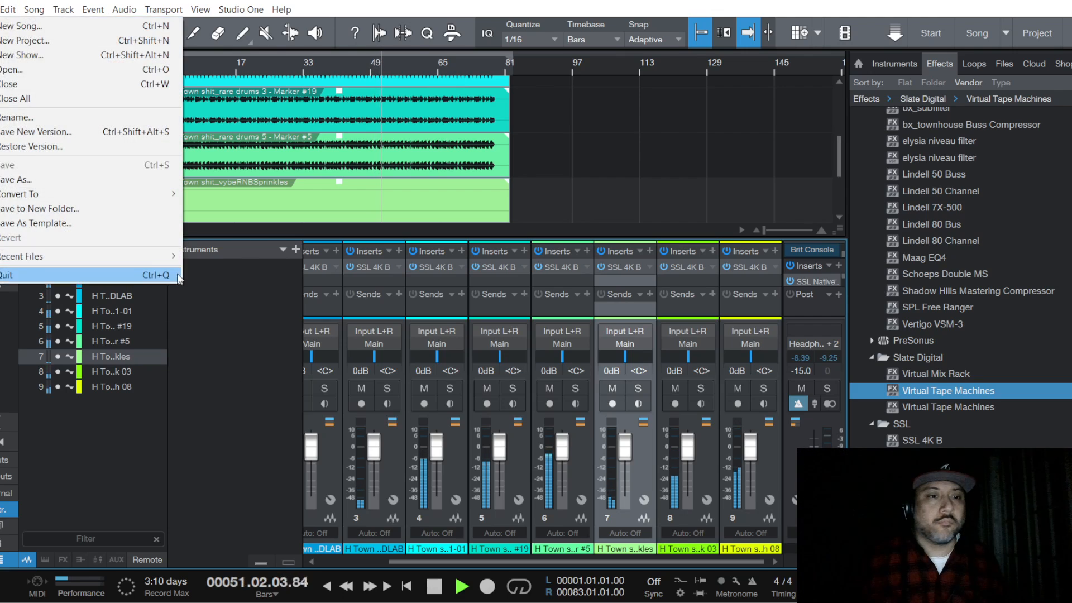
pyautogui.click(258, 333)
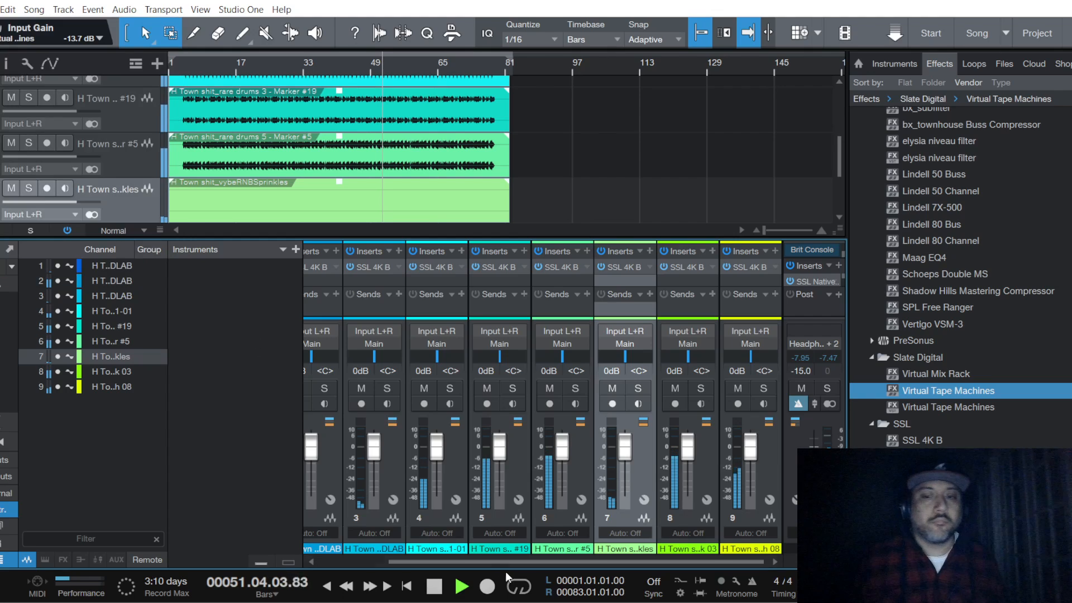
pyautogui.click(434, 587)
pyautogui.click(434, 586)
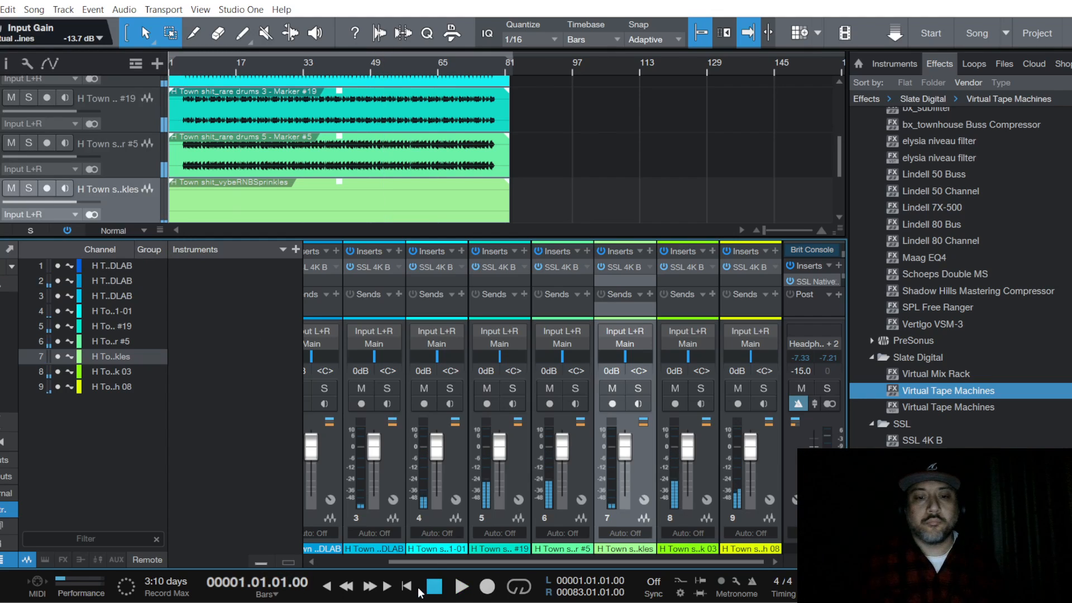
pyautogui.hotkey('alt', 'Tab')
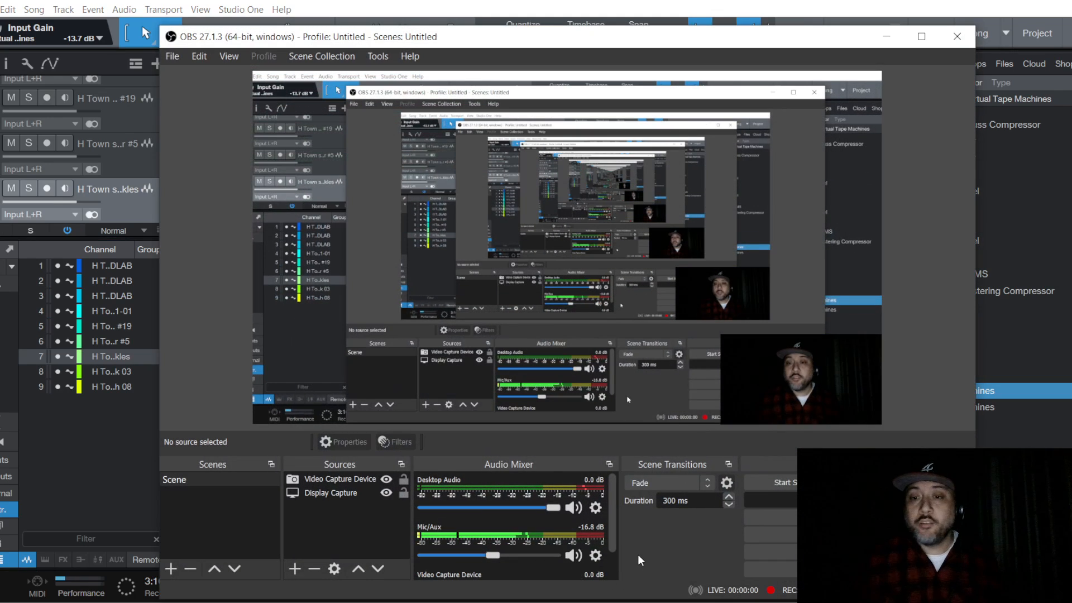
pyautogui.click(886, 36)
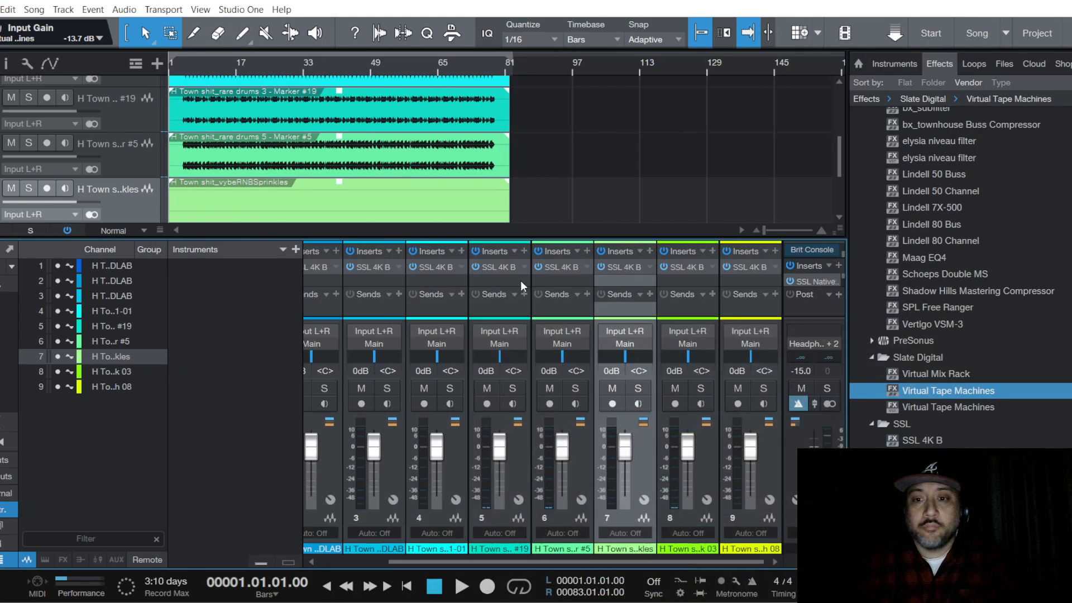
pyautogui.click(1, 10)
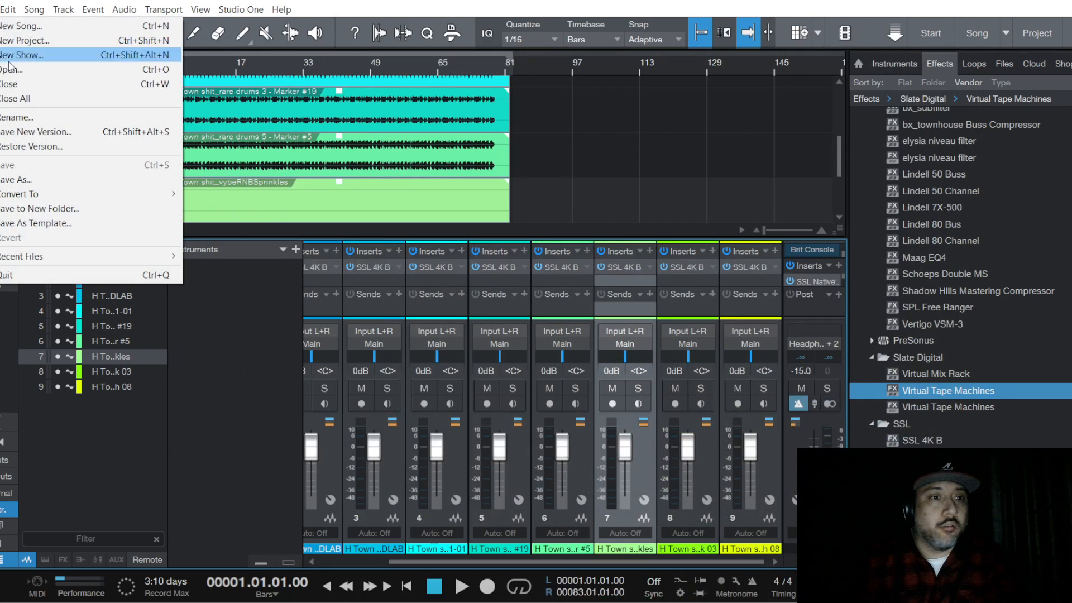
pyautogui.click(250, 372)
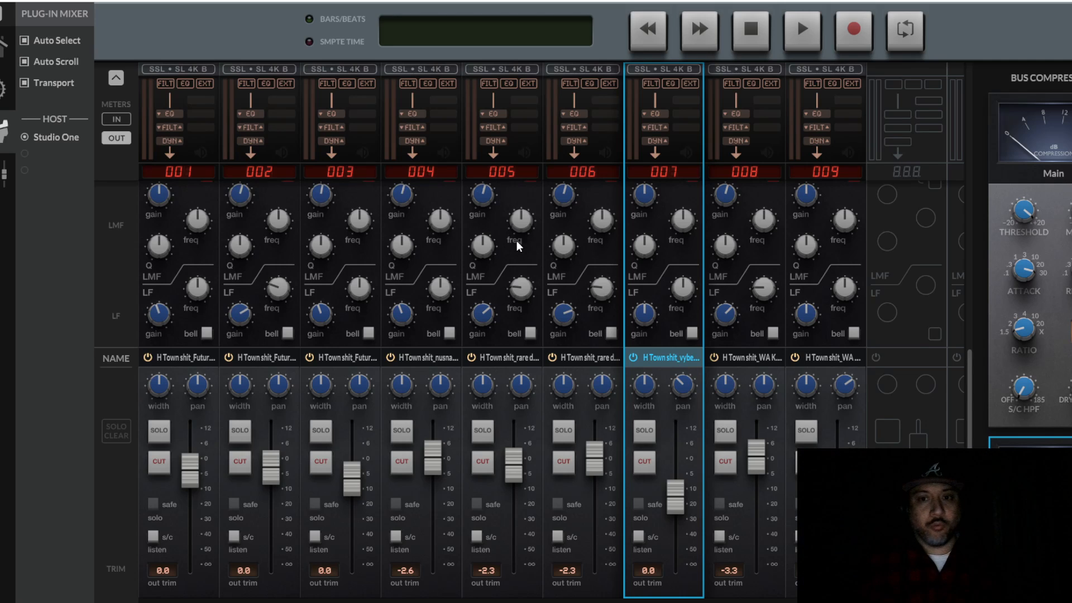
pyautogui.moveTo(323, 253)
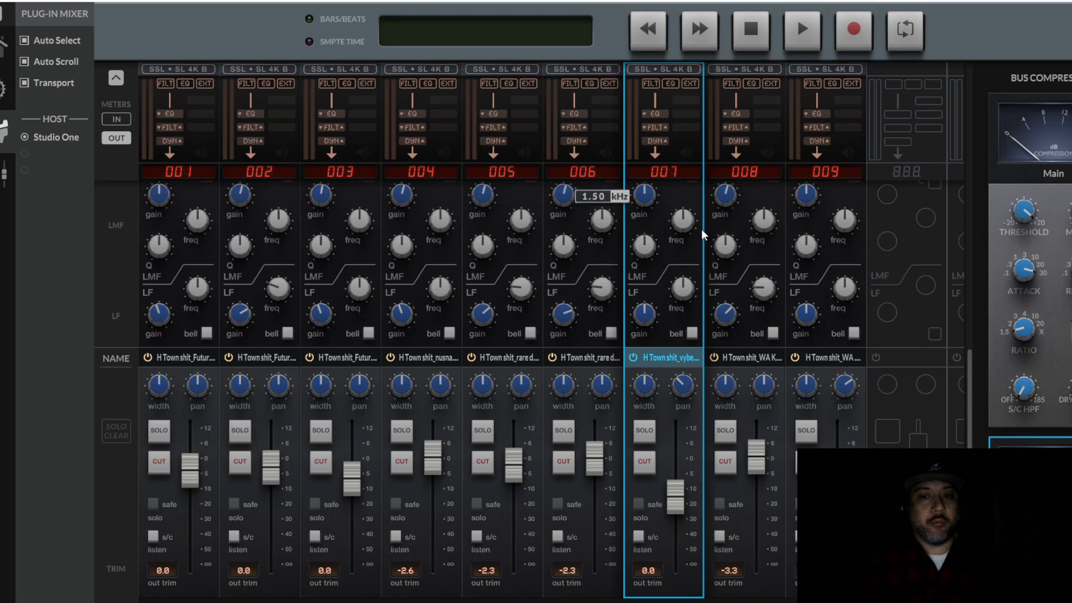
pyautogui.moveTo(323, 384)
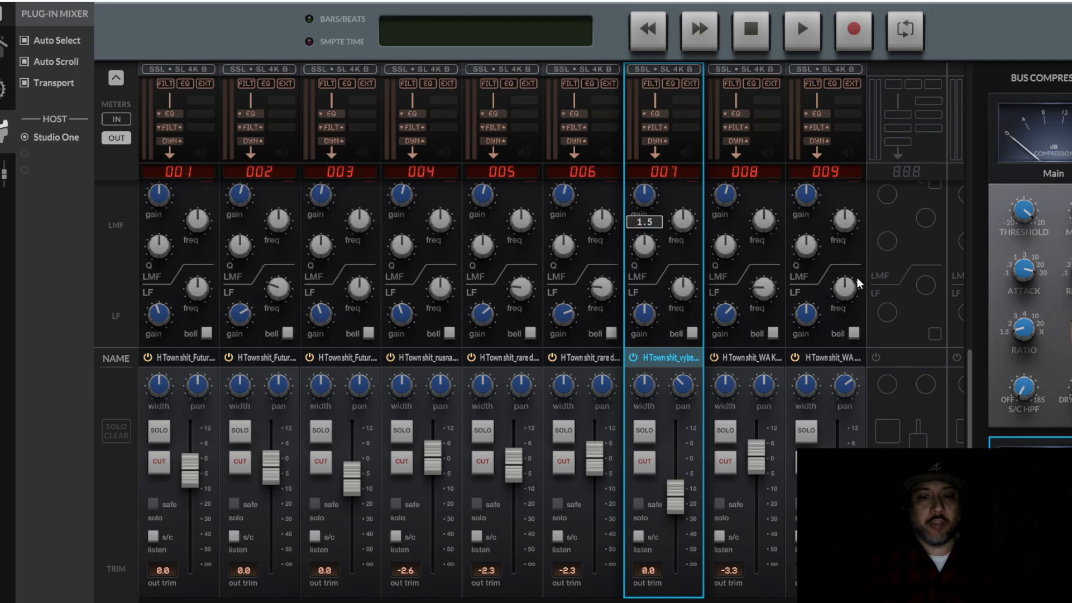
pyautogui.moveTo(303, 278)
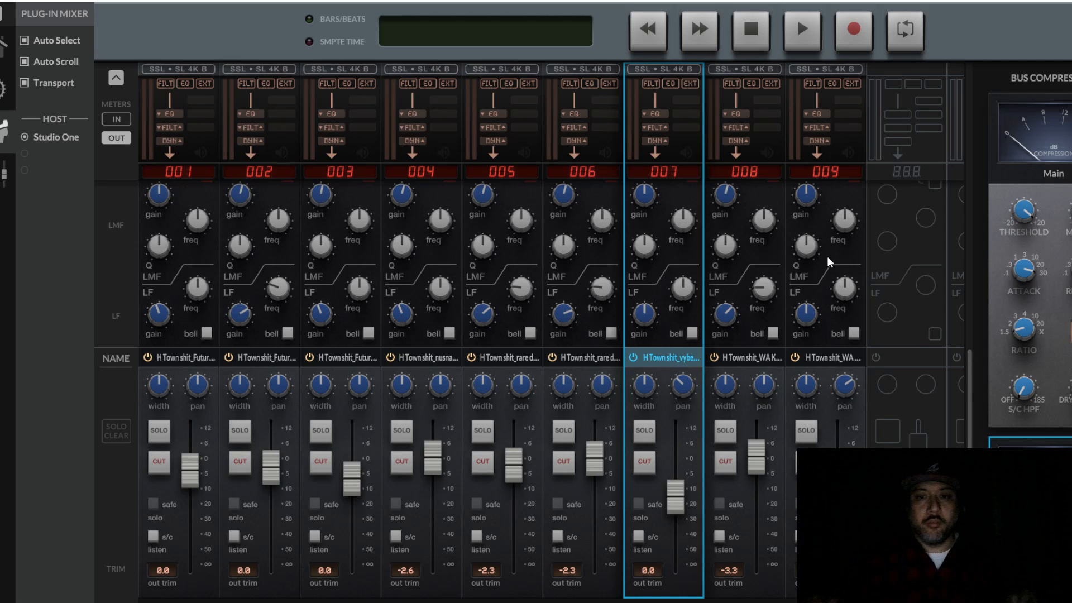
pyautogui.moveTo(736, 242)
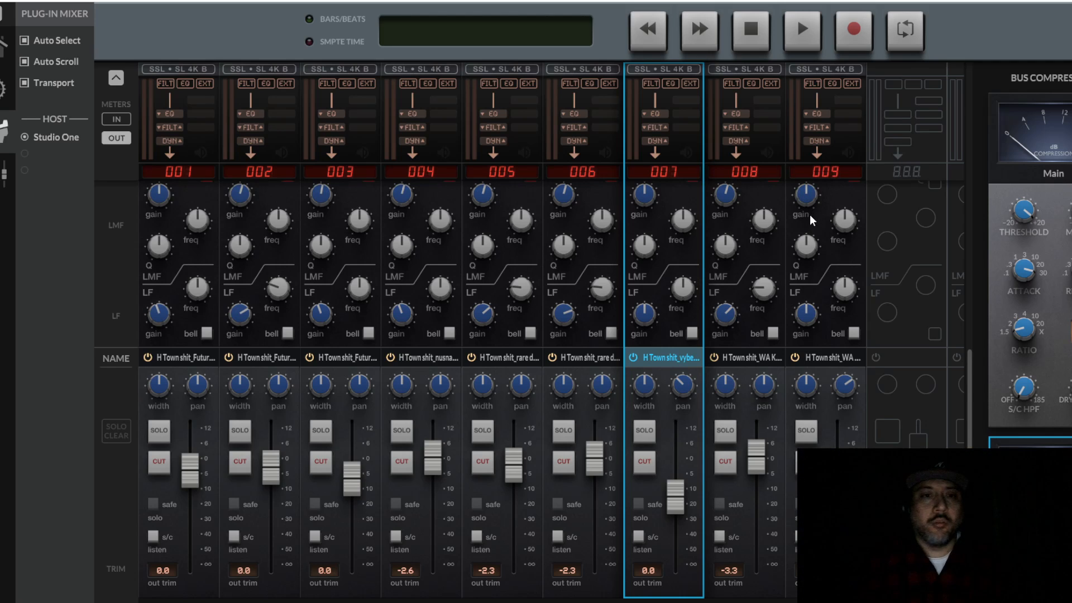
pyautogui.moveTo(806, 208)
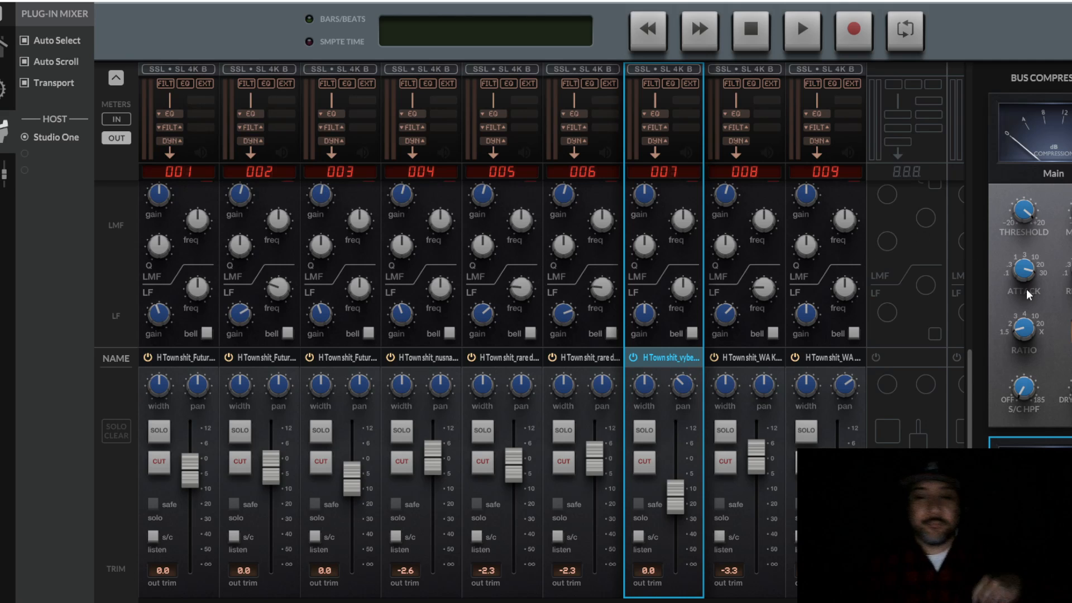
# Step: Switch to OBS and mute the Mic/Aux source in the audio mixer
pyautogui.click(754, 601)
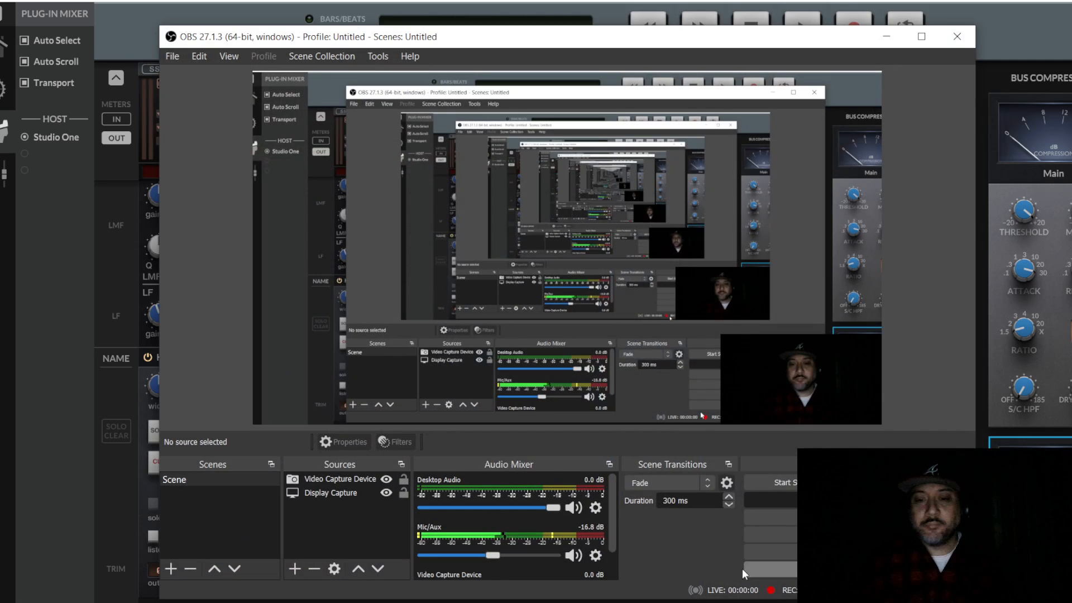
pyautogui.click(573, 556)
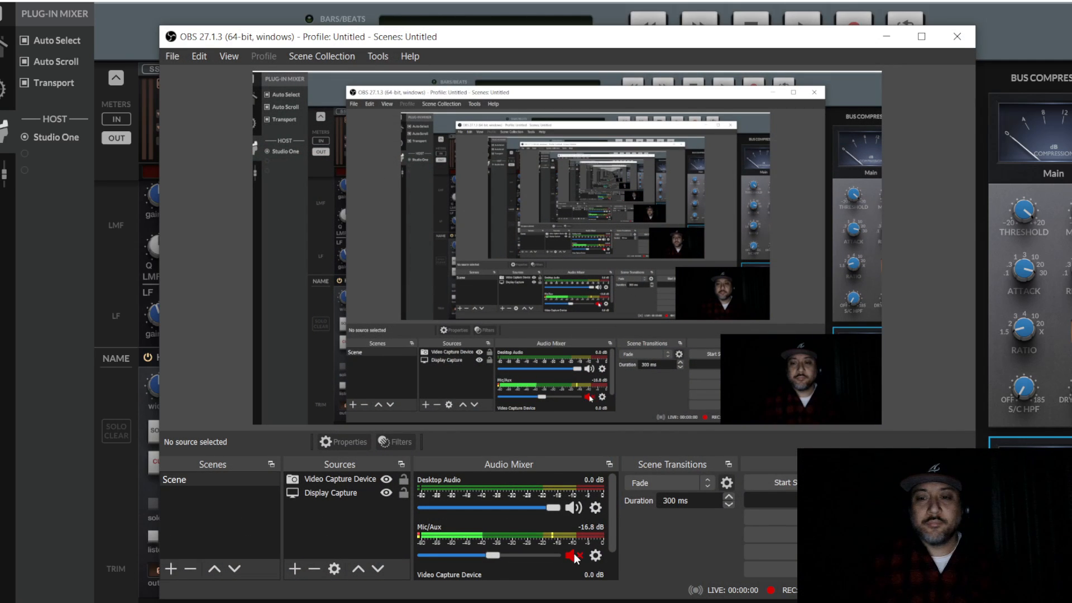